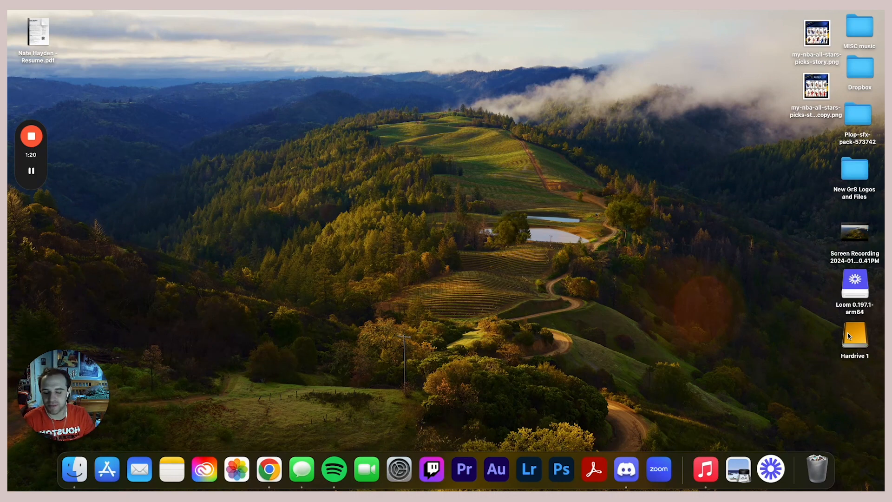
- Open Hardrive 1 and its Las Vegas folder, peek into 12.28.23, then return to Las Vegas
{"action": "double_click", "coordinate": [847, 333]}
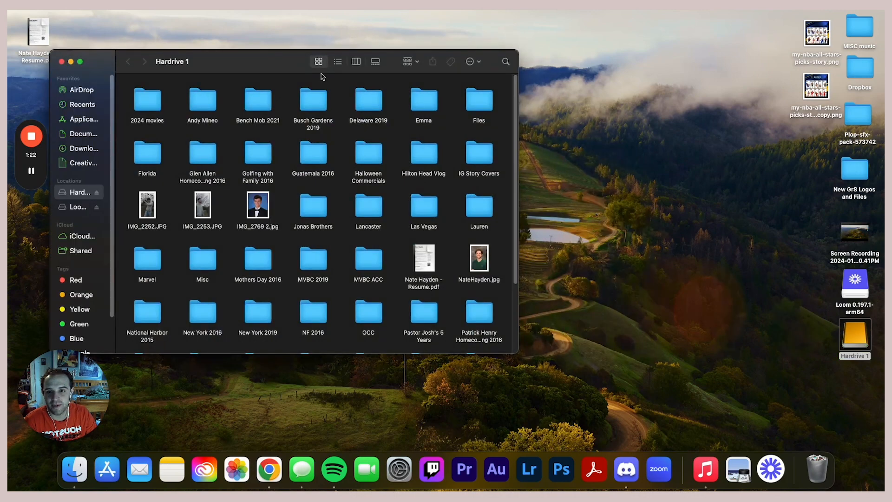
{"action": "left_click_drag", "start_coordinate": [285, 68], "coordinate": [463, 60]}
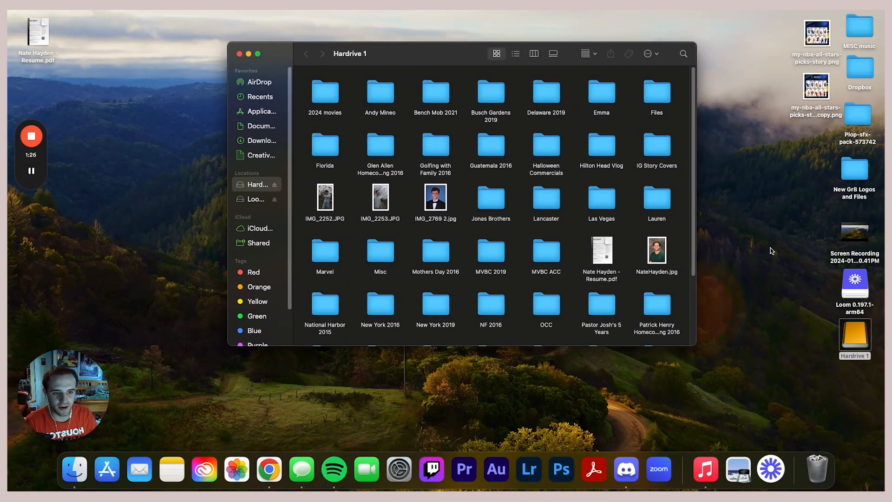
{"action": "double_click", "coordinate": [596, 206]}
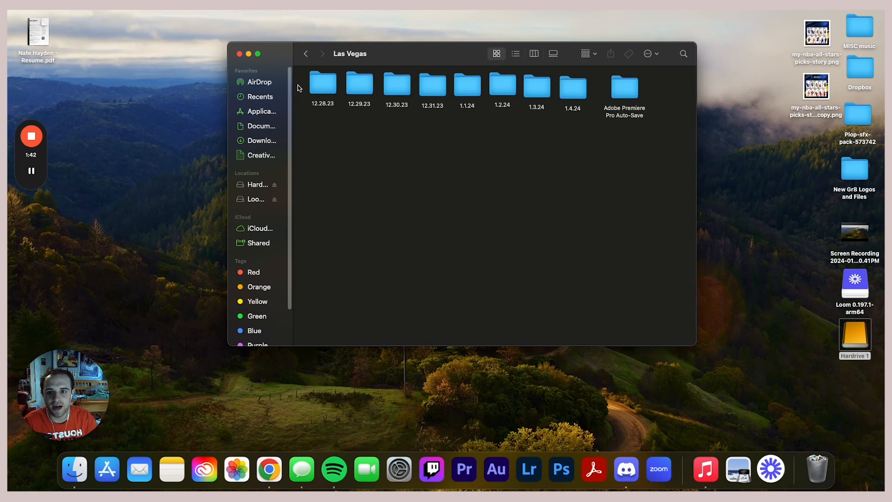
{"action": "double_click", "coordinate": [317, 85]}
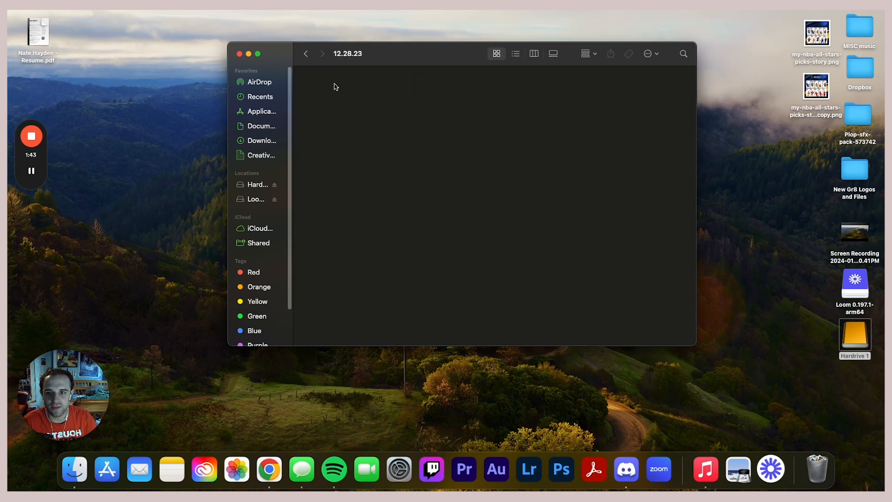
{"action": "left_click", "coordinate": [306, 54]}
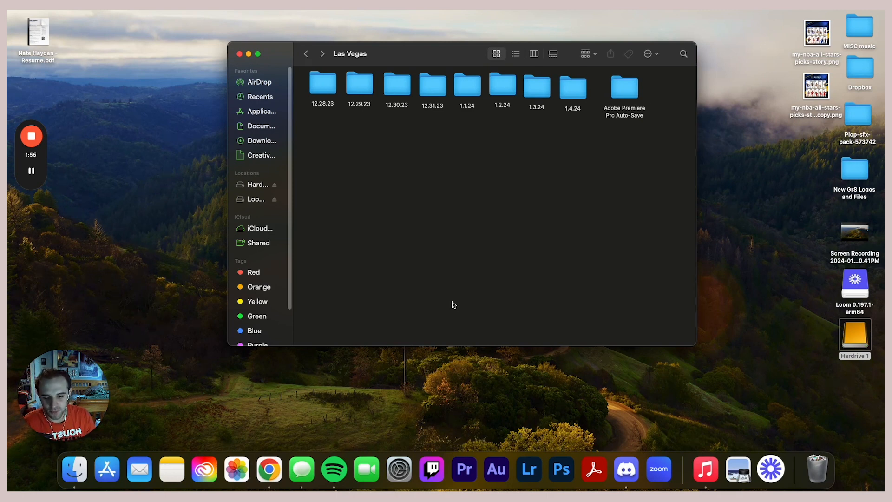
- Launch Premiere Pro from the Dock and start a new project from the Home screen
{"action": "left_click", "coordinate": [465, 469]}
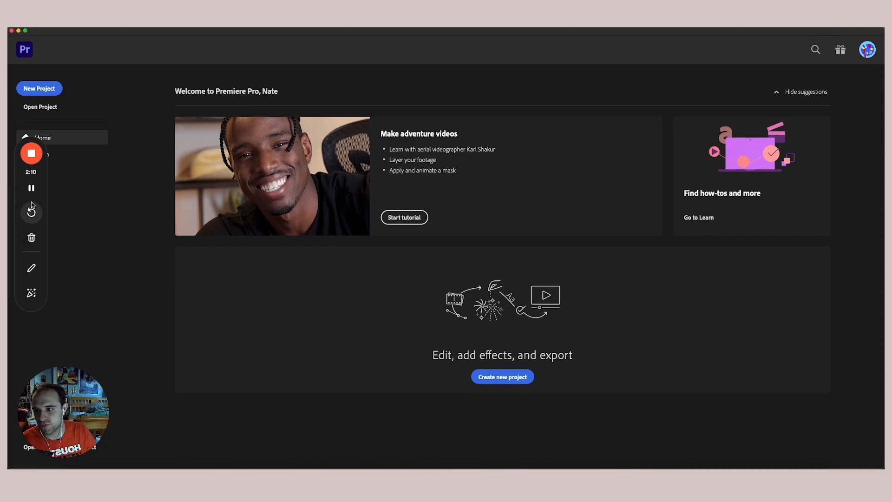
{"action": "left_click_drag", "start_coordinate": [46, 200], "coordinate": [56, 229]}
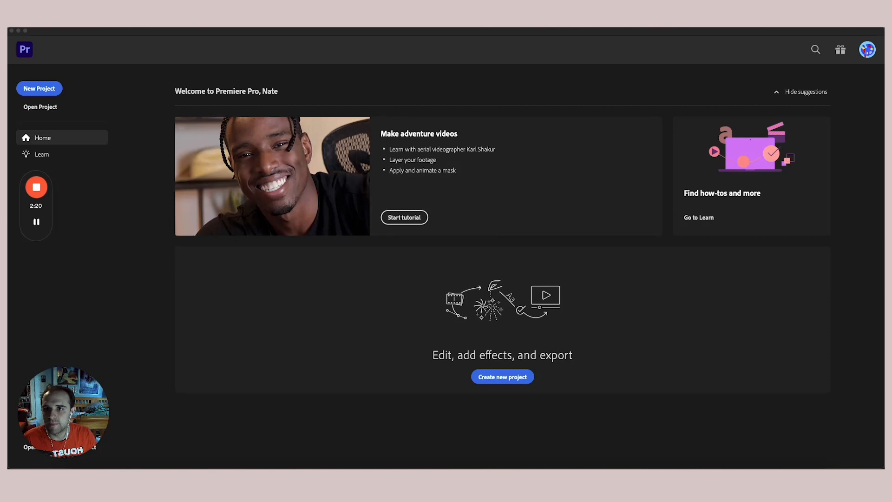
{"action": "left_click", "coordinate": [334, 30]}
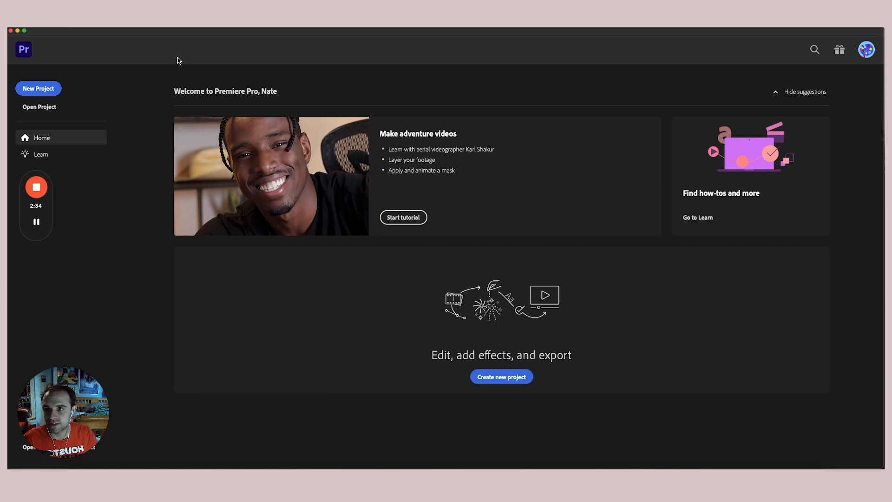
{"action": "left_click", "coordinate": [56, 88]}
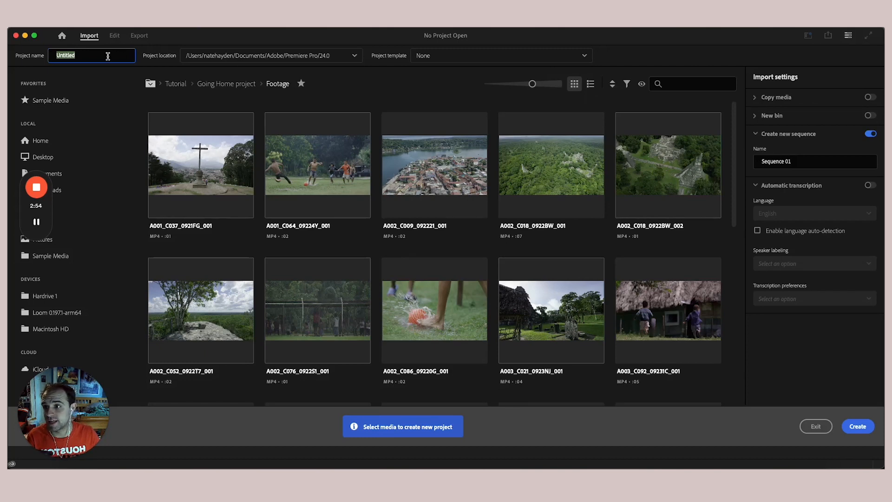
- Name the project 'Las Vegas' and set its location to Hardrive 1 > Las Vegas
{"action": "key", "text": "BackSpace"}
{"action": "type", "text": "Las Vegas"}
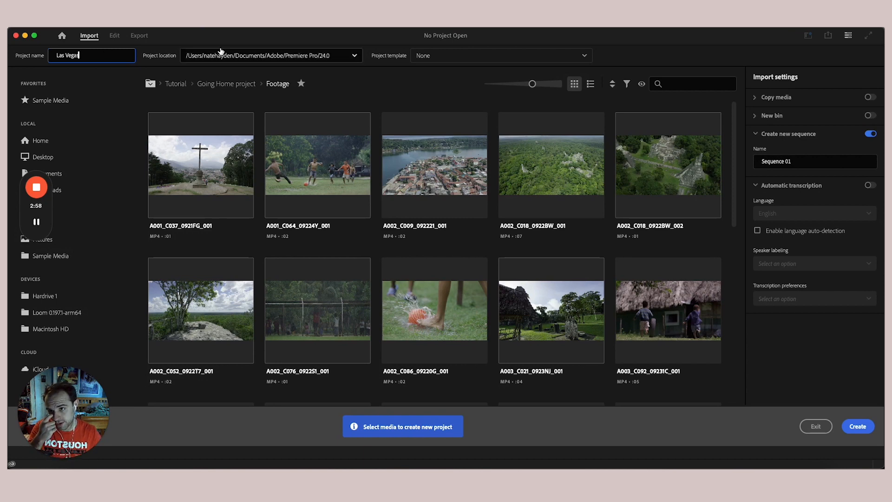
{"action": "left_click", "coordinate": [224, 55]}
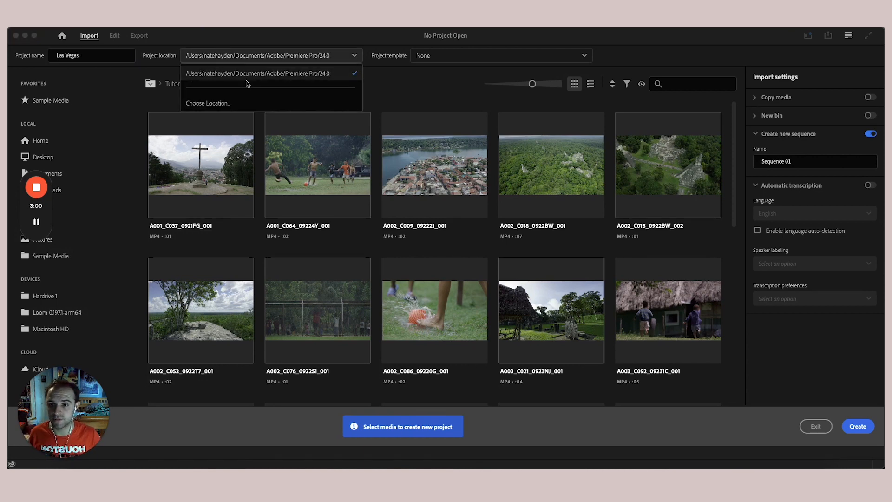
{"action": "left_click", "coordinate": [245, 107]}
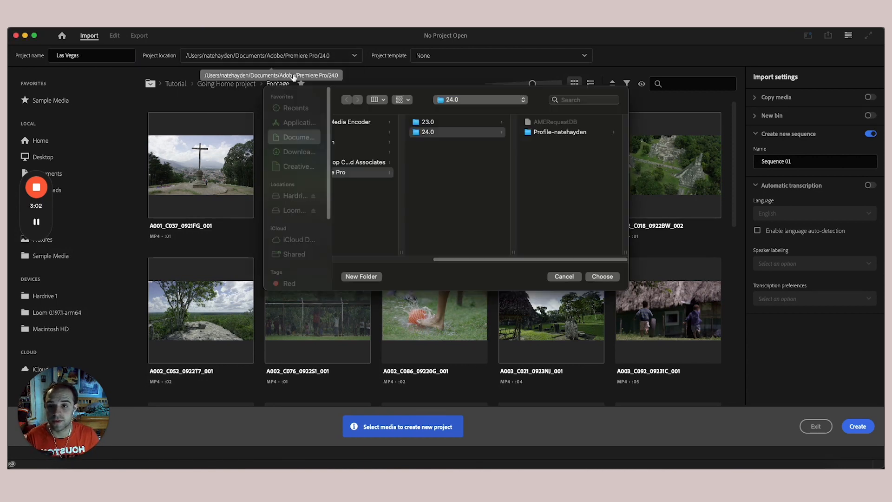
{"action": "left_click_drag", "start_coordinate": [459, 262], "coordinate": [345, 262]}
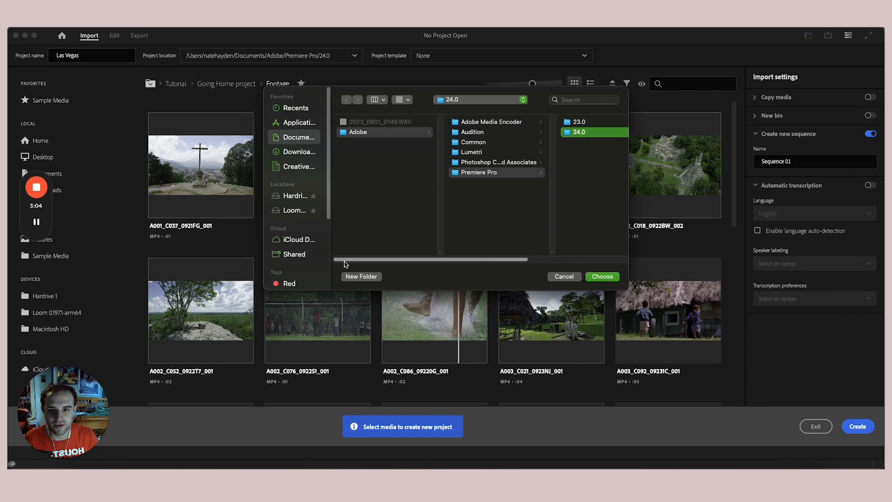
{"action": "left_click", "coordinate": [294, 195]}
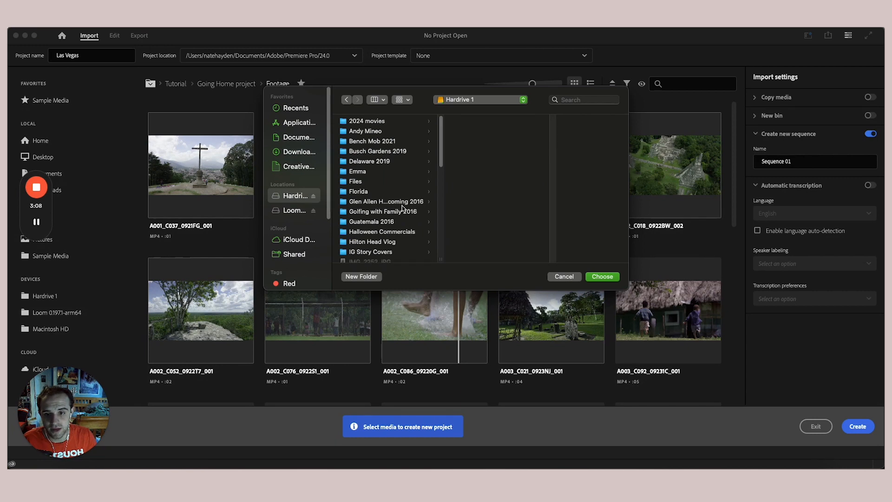
{"action": "scroll", "coordinate": [403, 209], "scroll_direction": "down", "scroll_amount": 6}
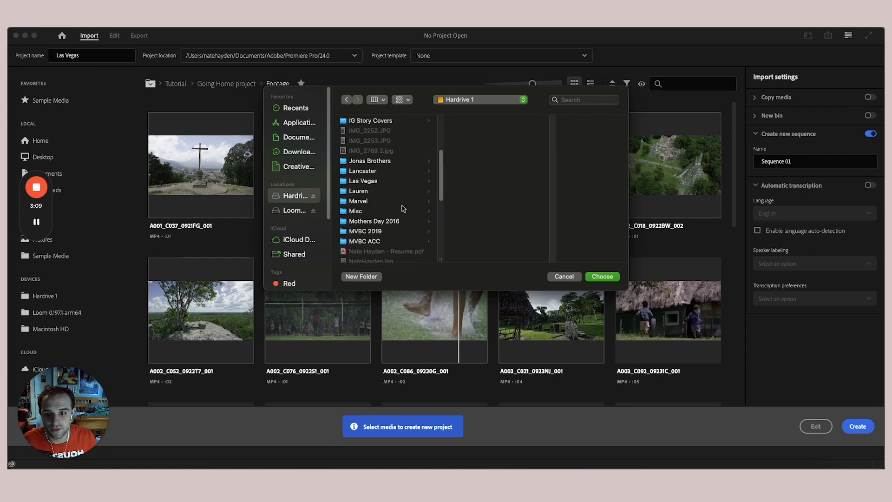
{"action": "left_click", "coordinate": [391, 181]}
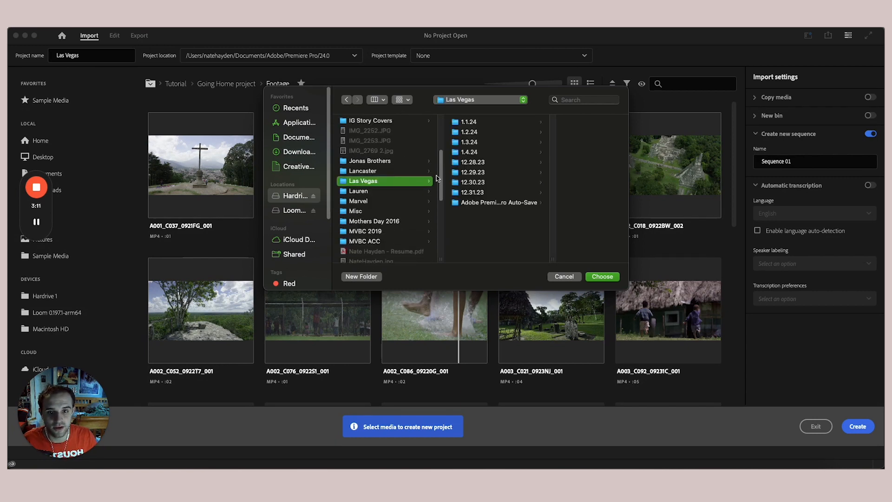
{"action": "left_click", "coordinate": [603, 278]}
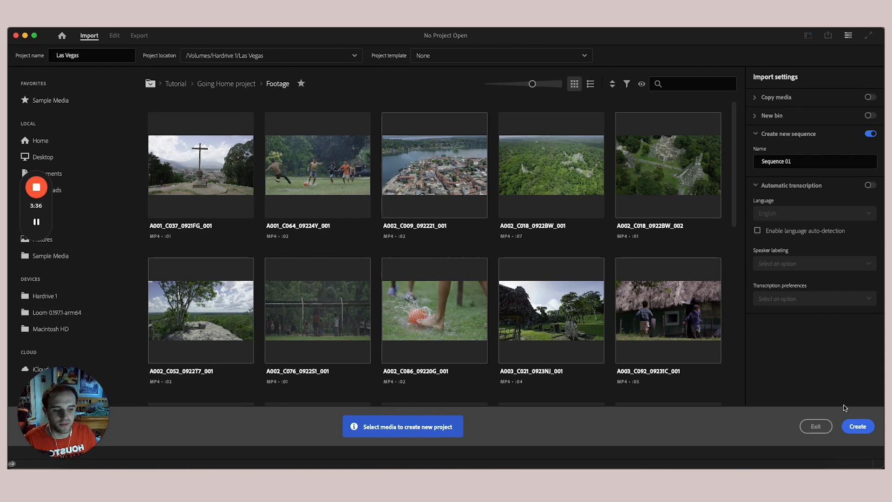
- Create the Las Vegas project and widen the left panel group, program monitor and timeline
{"action": "left_click", "coordinate": [858, 427]}
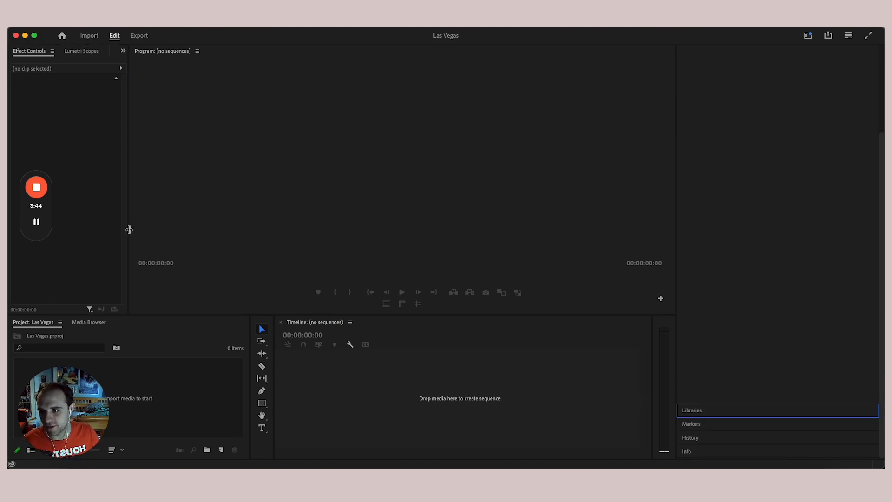
{"action": "left_click_drag", "start_coordinate": [128, 229], "coordinate": [253, 231]}
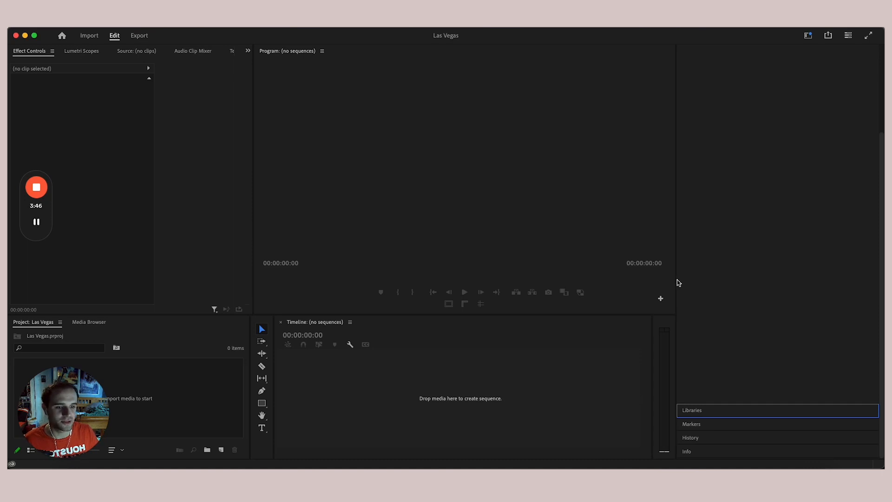
{"action": "left_click_drag", "start_coordinate": [676, 285], "coordinate": [758, 273]}
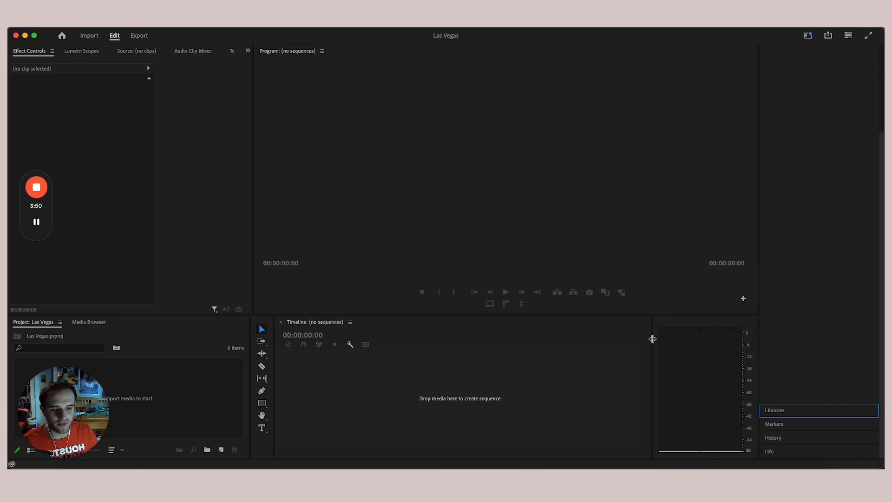
{"action": "left_click_drag", "start_coordinate": [653, 339], "coordinate": [754, 338]}
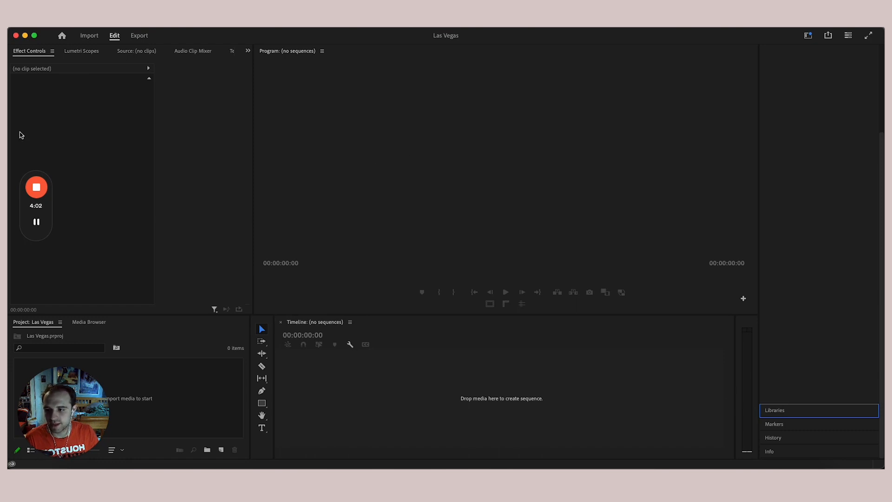
- Rearrange the workspace and narrow the Premiere window to reveal the Finder window behind
{"action": "left_click_drag", "start_coordinate": [65, 408], "coordinate": [860, 84]}
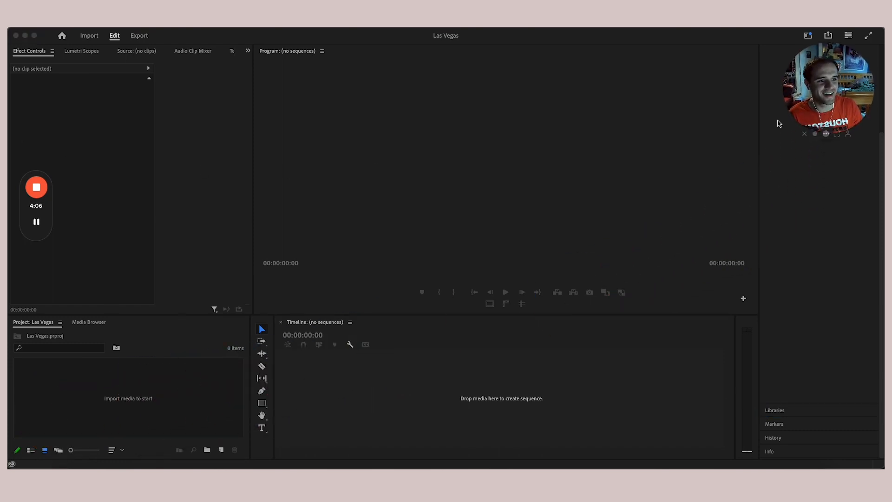
{"action": "left_click_drag", "start_coordinate": [49, 210], "coordinate": [855, 192]}
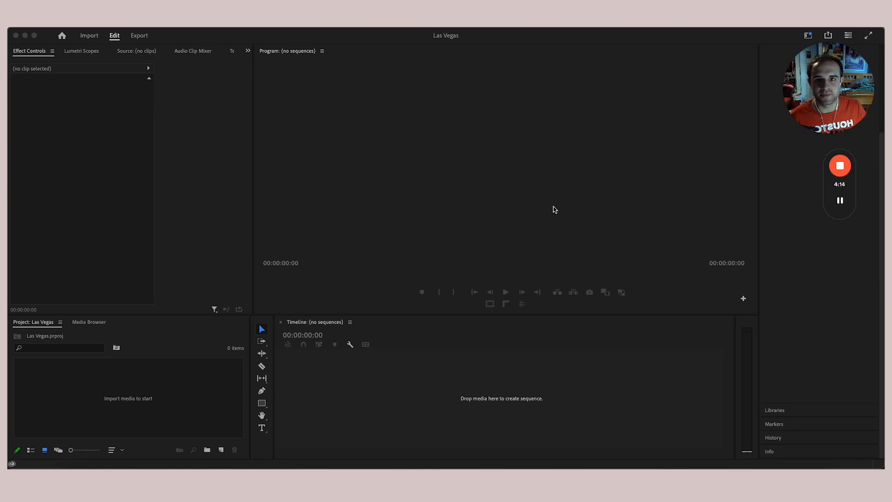
{"action": "mouse_move", "coordinate": [448, 33]}
{"action": "left_mouse_down"}
{"action": "mouse_move", "coordinate": [468, 33]}
{"action": "mouse_move", "coordinate": [448, 35]}
{"action": "left_mouse_up"}
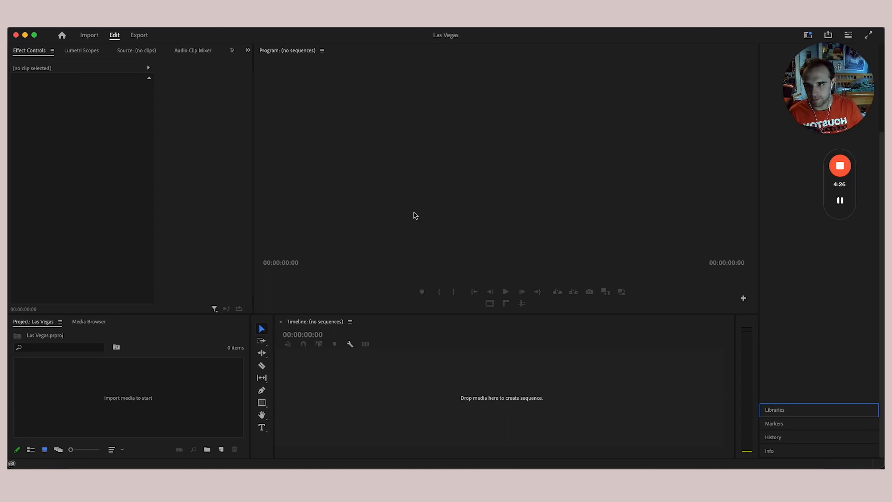
{"action": "left_click_drag", "start_coordinate": [9, 226], "coordinate": [315, 228]}
- Move and shrink the Finder window to the top-left, then navigate back to Hardrive 1
{"action": "left_click", "coordinate": [300, 85]}
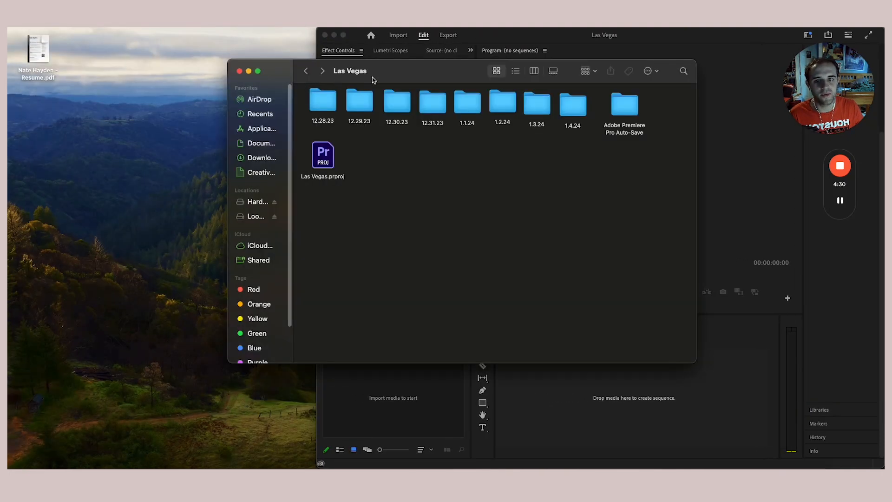
{"action": "left_click_drag", "start_coordinate": [372, 78], "coordinate": [165, 42]}
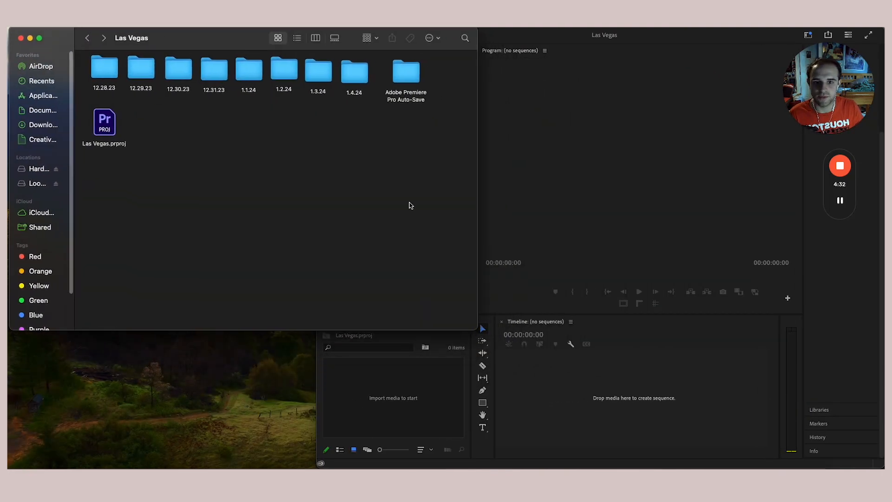
{"action": "left_click_drag", "start_coordinate": [481, 208], "coordinate": [274, 195]}
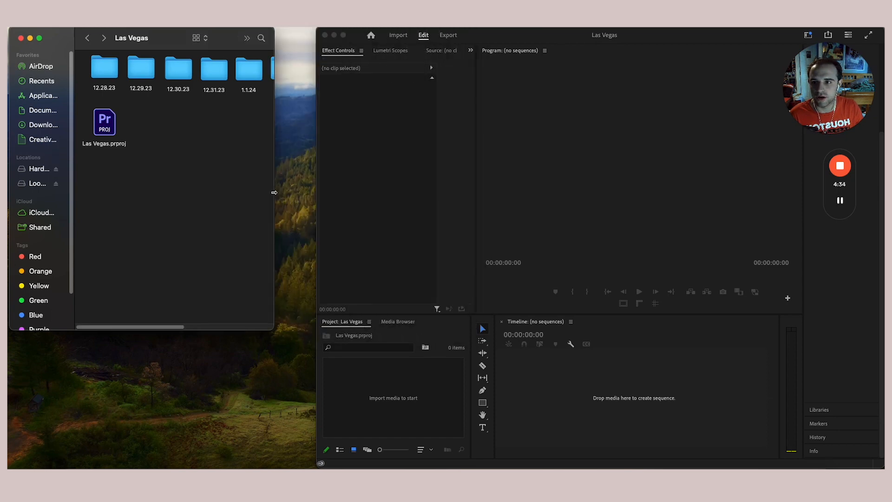
{"action": "left_click", "coordinate": [87, 38]}
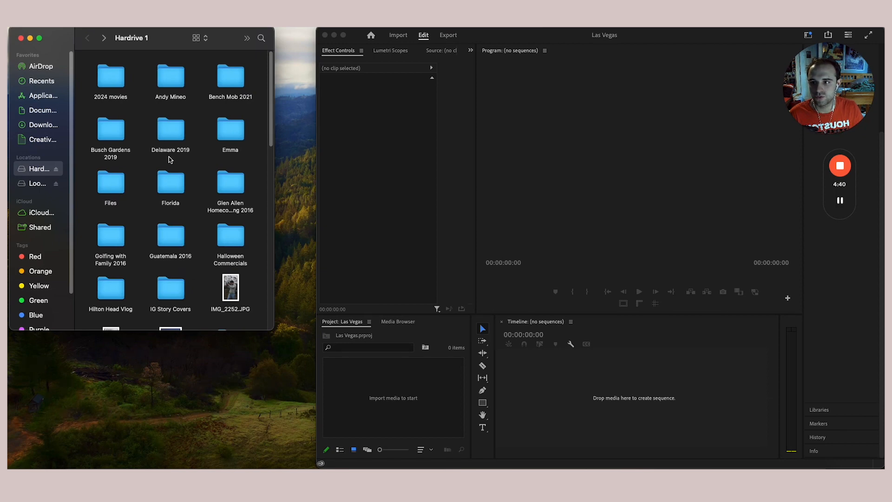
{"action": "scroll", "coordinate": [168, 160], "scroll_direction": "down", "scroll_amount": 5}
{"action": "scroll", "coordinate": [164, 168], "scroll_direction": "down", "scroll_amount": 1}
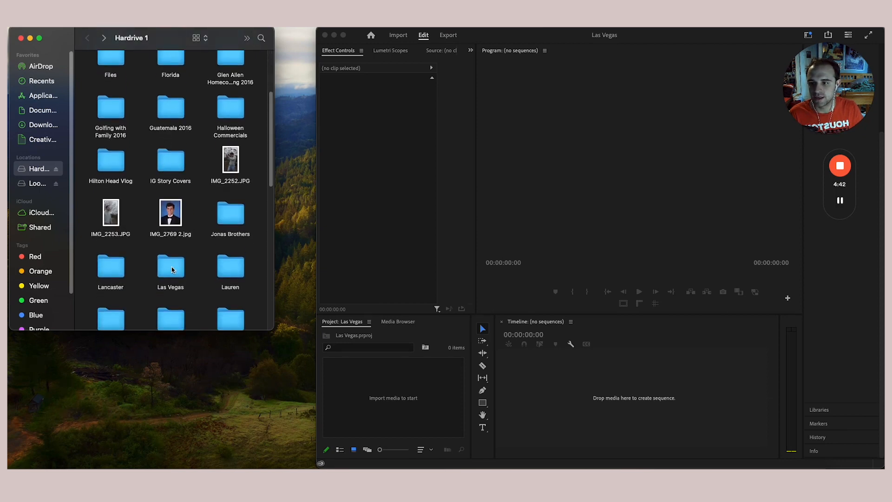
- Drag the Las Vegas folder into the project and confirm the import prompts
{"action": "left_click_drag", "start_coordinate": [171, 272], "coordinate": [375, 390]}
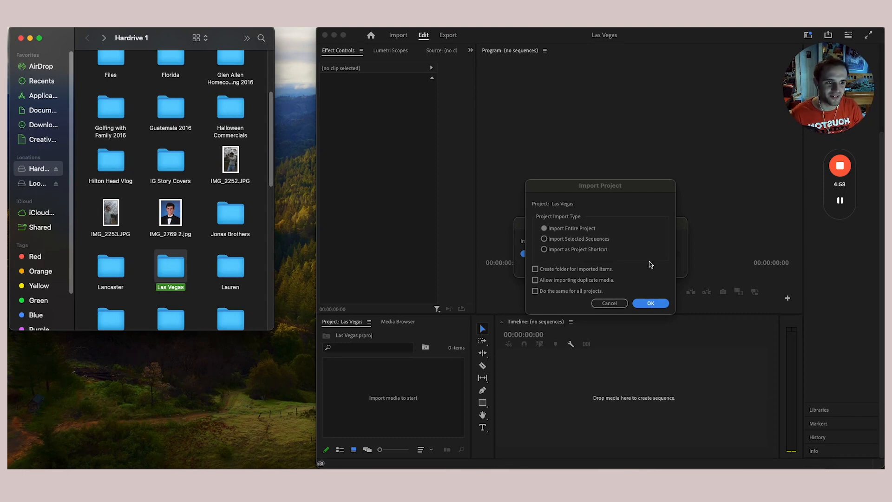
{"action": "left_click", "coordinate": [651, 303]}
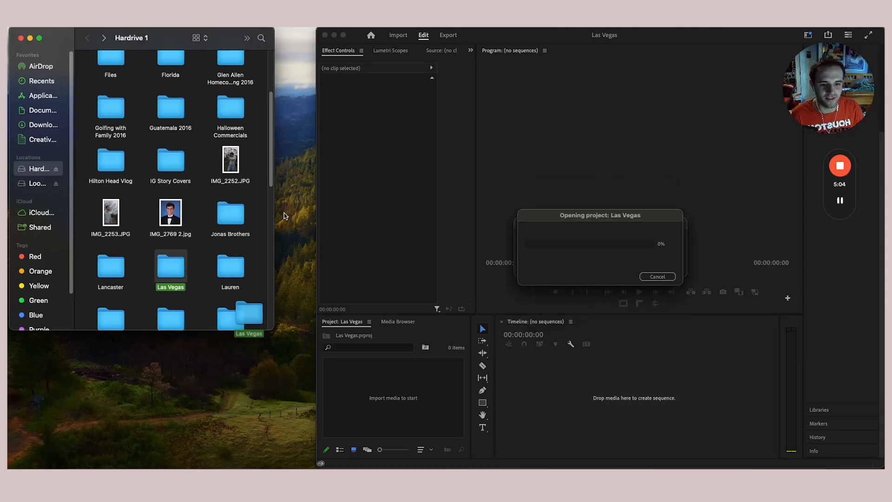
{"action": "left_click", "coordinate": [651, 303]}
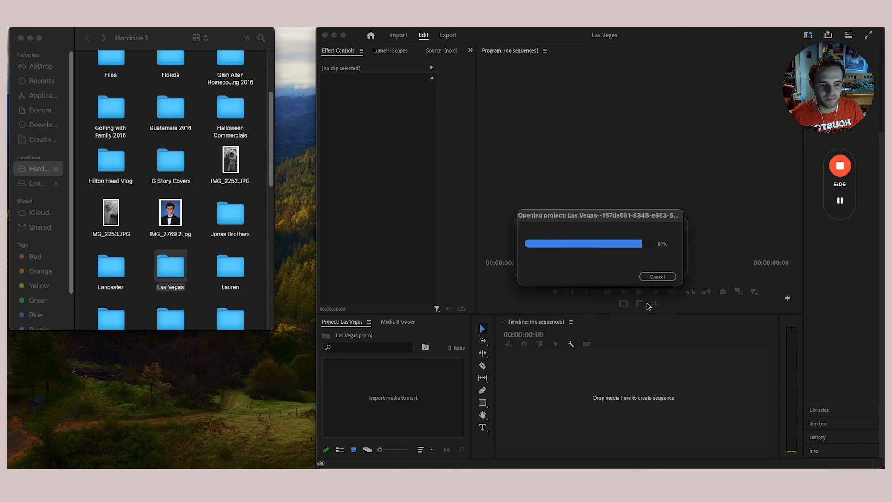
{"action": "left_click", "coordinate": [650, 304]}
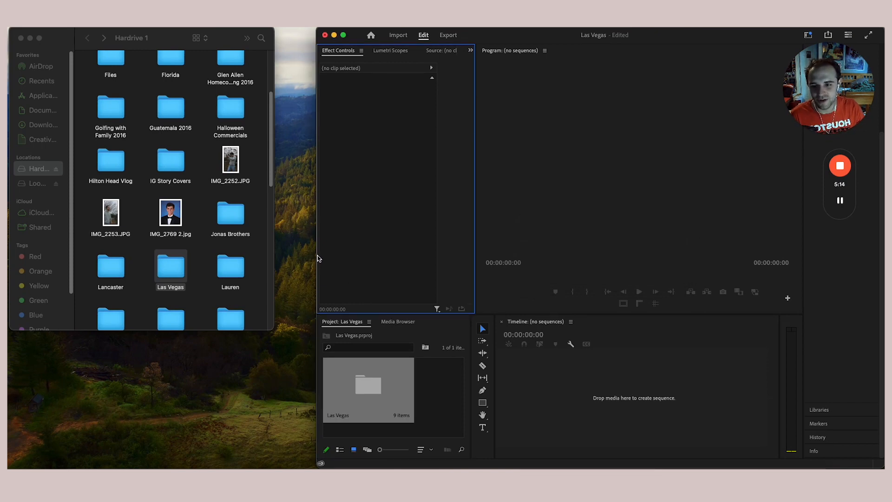
- Widen Premiere over Finder, heighten the Project panel, open the Las Vegas bin and put 12.30.23 first
{"action": "left_click_drag", "start_coordinate": [318, 258], "coordinate": [10, 266]}
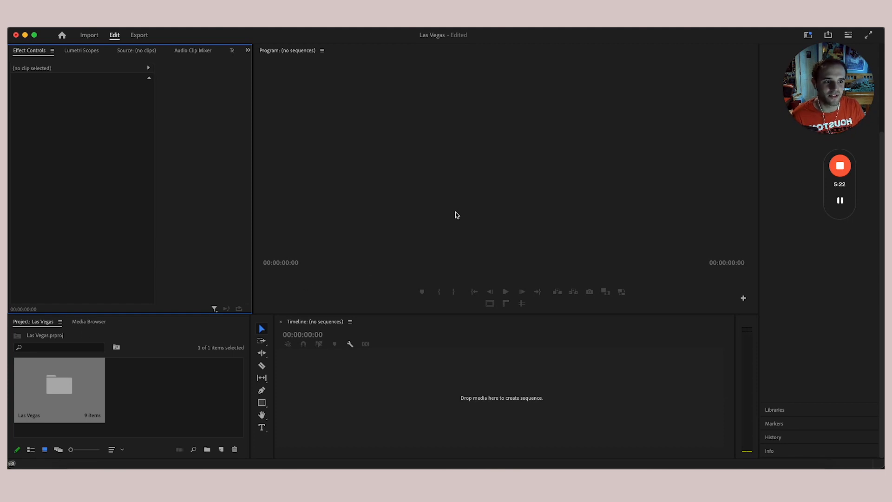
{"action": "scroll", "coordinate": [815, 319], "scroll_direction": "up", "scroll_amount": 1}
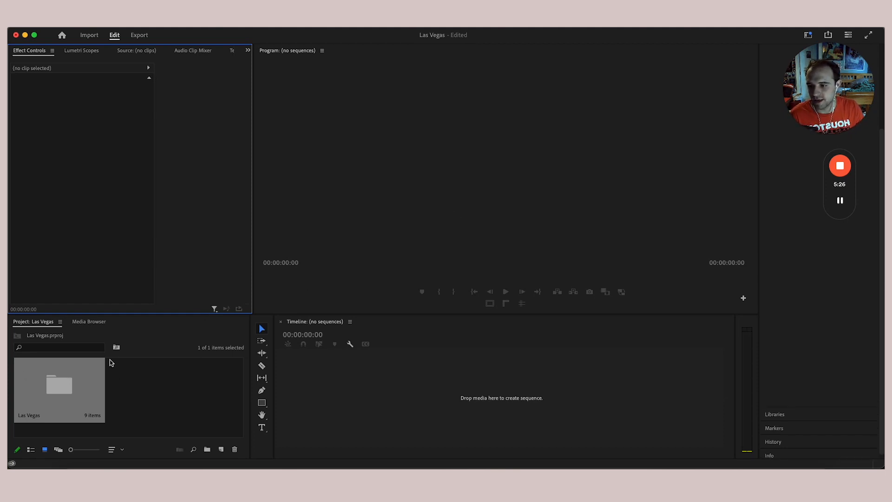
{"action": "left_click_drag", "start_coordinate": [122, 314], "coordinate": [130, 275]}
{"action": "left_click", "coordinate": [85, 352]}
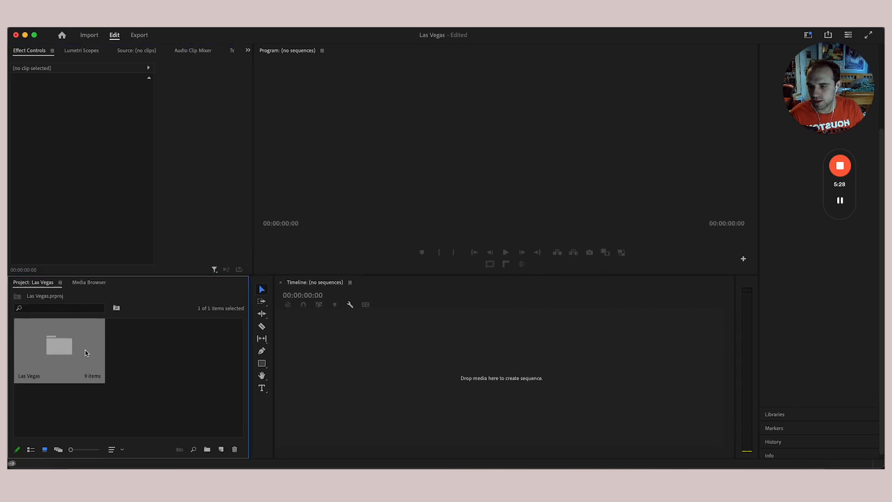
{"action": "double_click", "coordinate": [85, 353]}
{"action": "scroll", "coordinate": [135, 373], "scroll_direction": "down", "scroll_amount": 2}
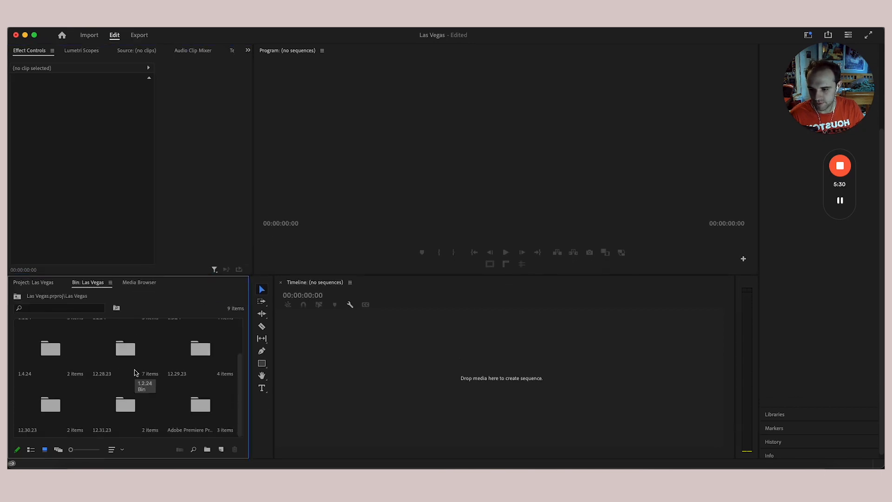
{"action": "scroll", "coordinate": [126, 402], "scroll_direction": "up", "scroll_amount": 2}
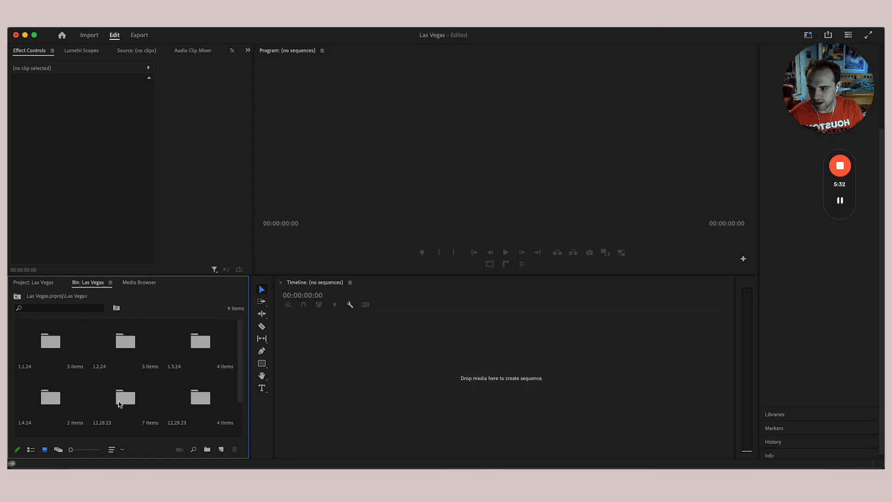
{"action": "scroll", "coordinate": [120, 405], "scroll_direction": "down", "scroll_amount": 2}
{"action": "left_click_drag", "start_coordinate": [40, 418], "coordinate": [24, 325]}
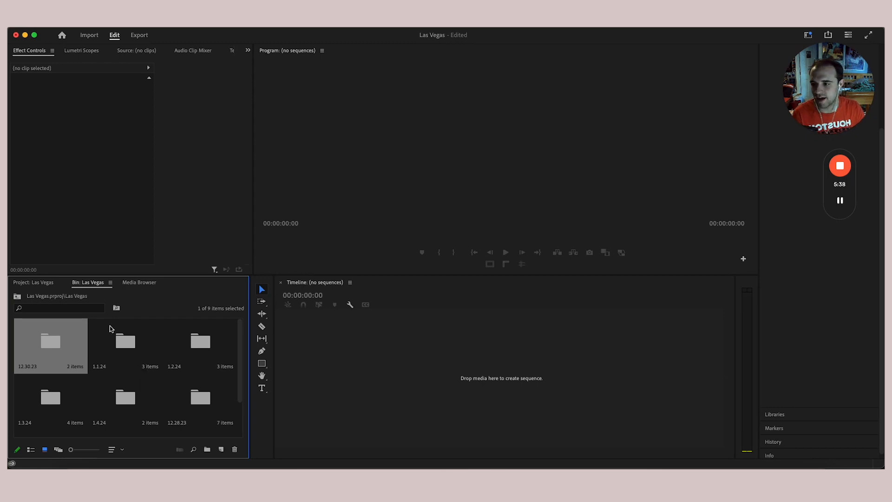
- Widen Premiere over the Finder sidebar and check the workspace list without switching workspaces
{"action": "mouse_move", "coordinate": [8, 207]}
{"action": "left_mouse_down"}
{"action": "mouse_move", "coordinate": [466, 183]}
{"action": "mouse_move", "coordinate": [8, 209]}
{"action": "left_mouse_up"}
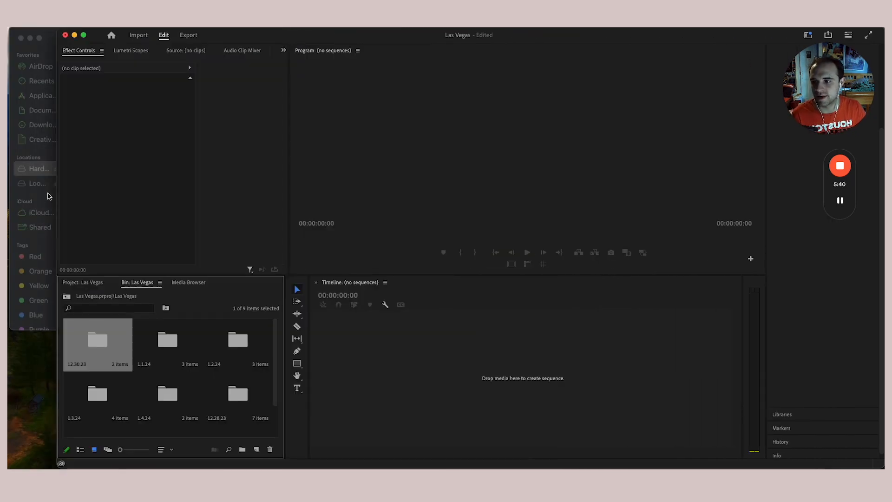
{"action": "left_click_drag", "start_coordinate": [55, 193], "coordinate": [9, 197]}
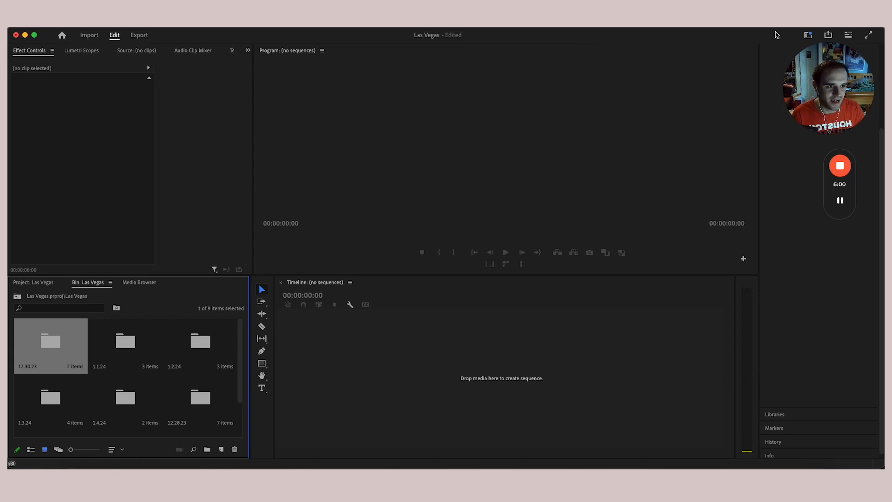
{"action": "left_click", "coordinate": [809, 36]}
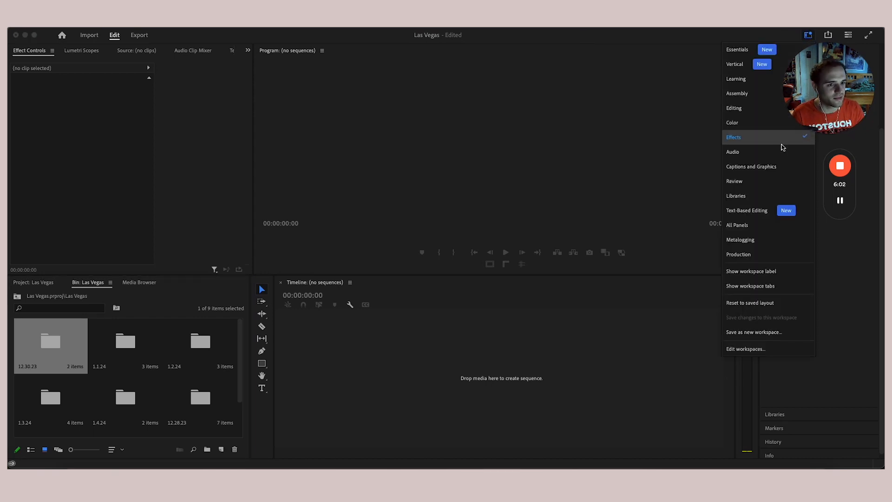
{"action": "left_click", "coordinate": [626, 129]}
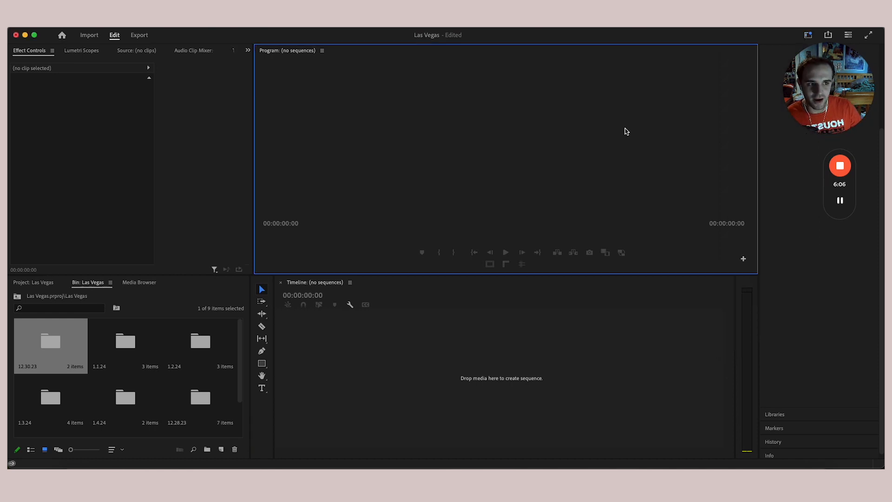
{"action": "scroll", "coordinate": [122, 382], "scroll_direction": "down", "scroll_amount": 3}
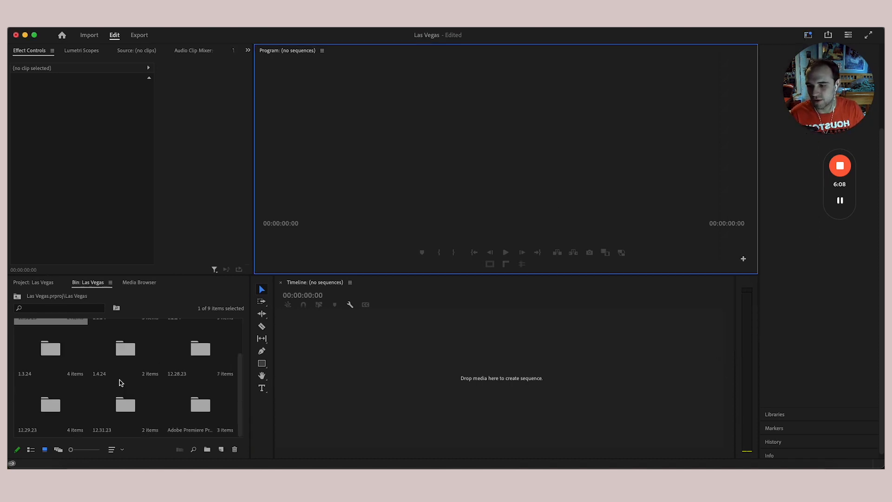
{"action": "scroll", "coordinate": [130, 395], "scroll_direction": "up", "scroll_amount": 3}
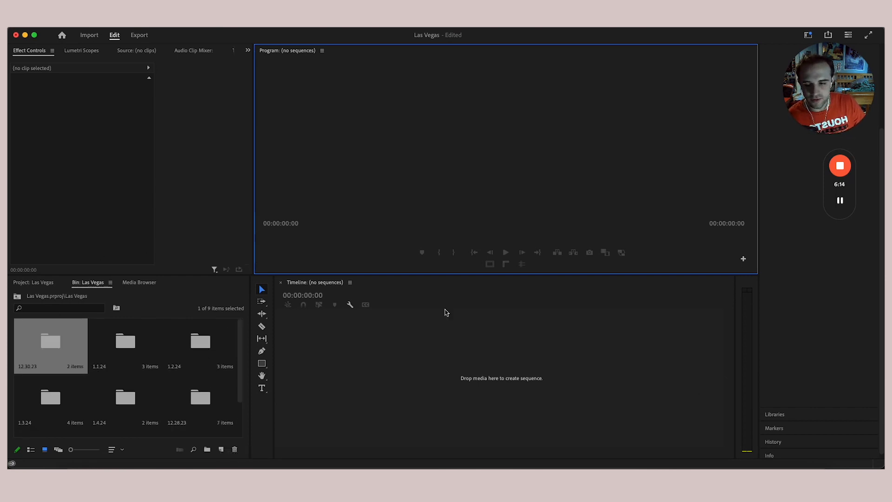
{"action": "left_click", "coordinate": [194, 287]}
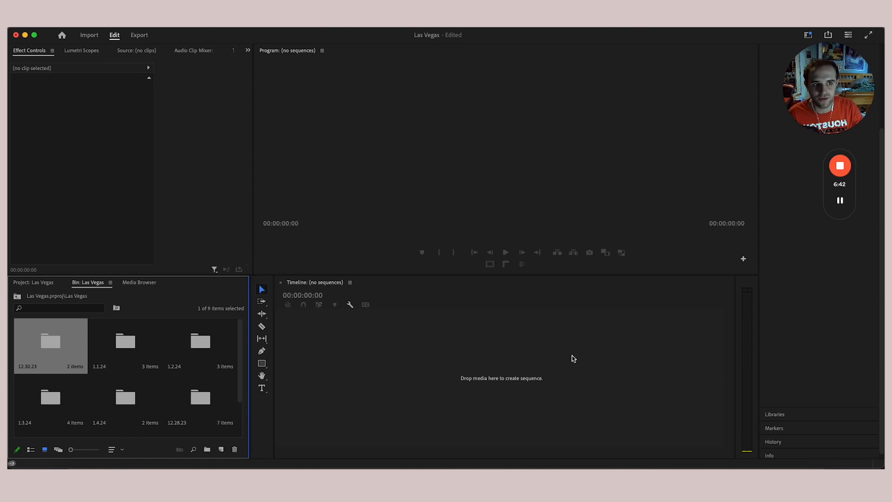
{"action": "scroll", "coordinate": [116, 337], "scroll_direction": "down", "scroll_amount": 2}
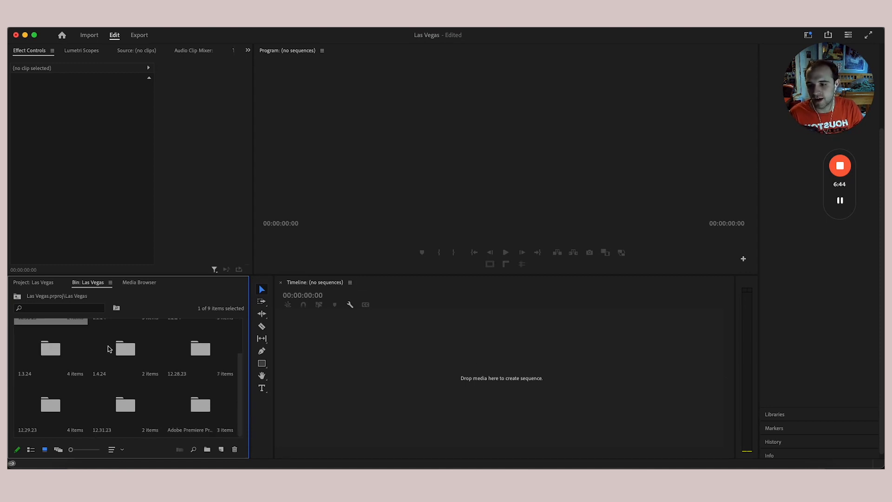
{"action": "scroll", "coordinate": [117, 354], "scroll_direction": "up", "scroll_amount": 2}
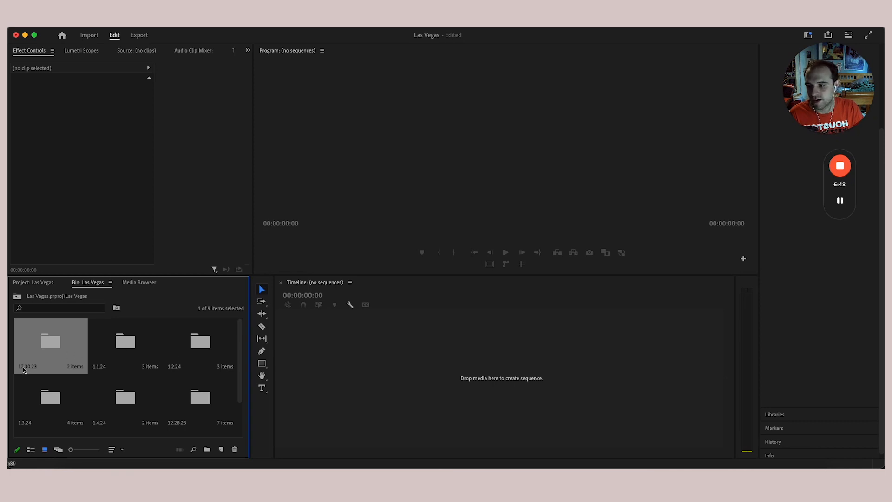
- Open 12.30.23 > Driving > videos to view its clips, then navigate back up to the project root
{"action": "double_click", "coordinate": [54, 346]}
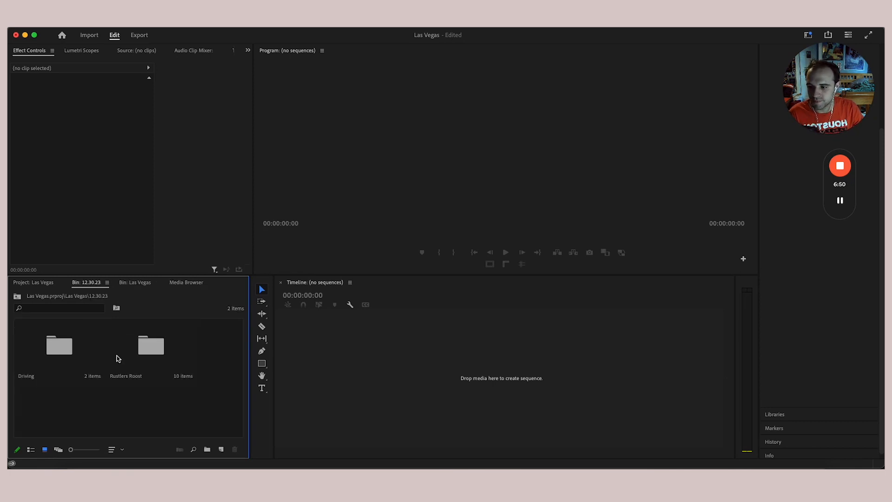
{"action": "double_click", "coordinate": [70, 365]}
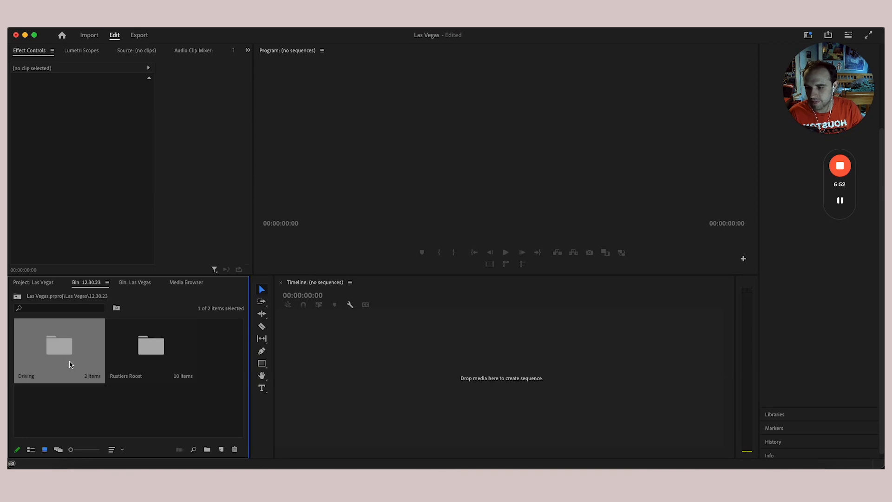
{"action": "double_click", "coordinate": [133, 366]}
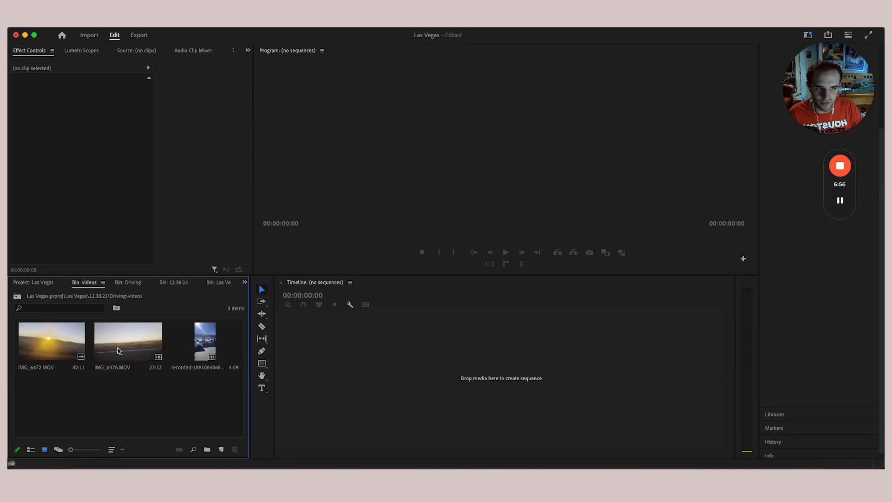
{"action": "left_click", "coordinate": [18, 297]}
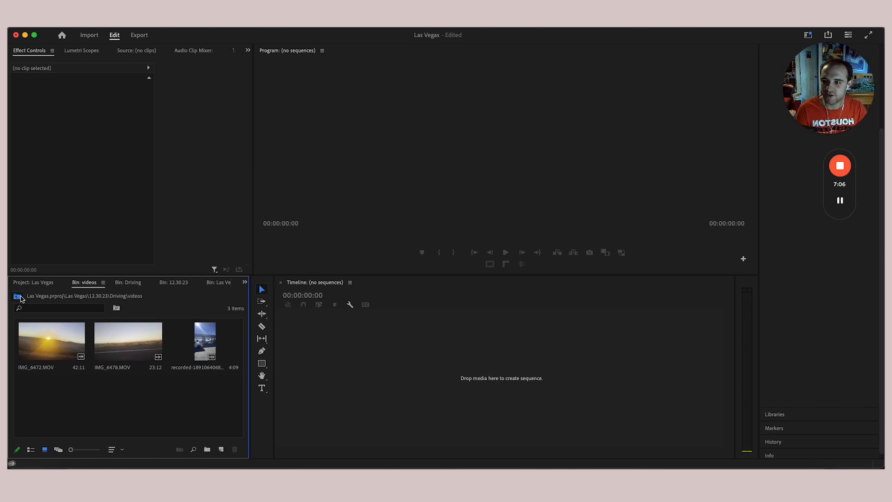
{"action": "left_click", "coordinate": [18, 297]}
{"action": "left_click", "coordinate": [20, 297]}
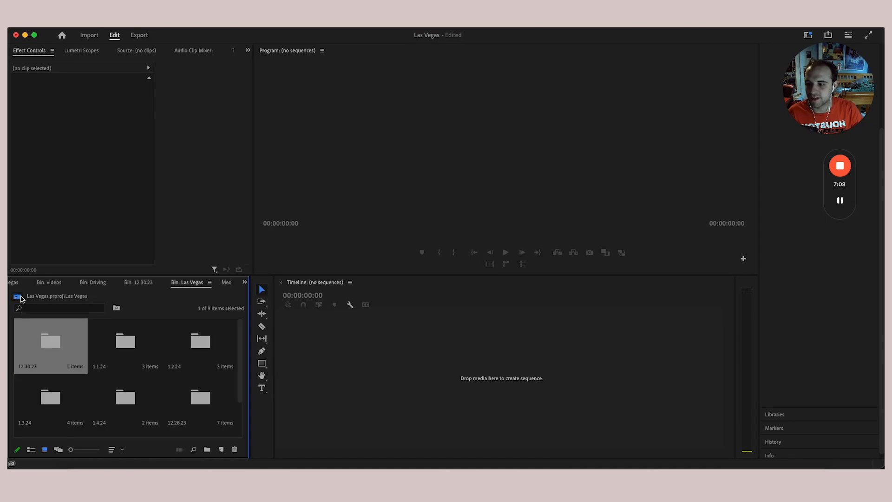
{"action": "left_click", "coordinate": [20, 298]}
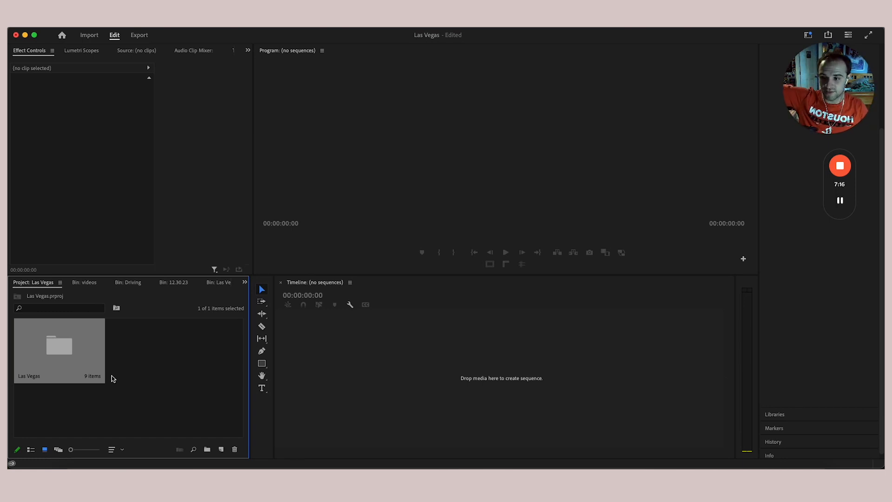
- Open Las Vegas > 12.30.23 > Driving > pictures to see the five HEIC sunset photos, then return to top level
{"action": "double_click", "coordinate": [74, 351]}
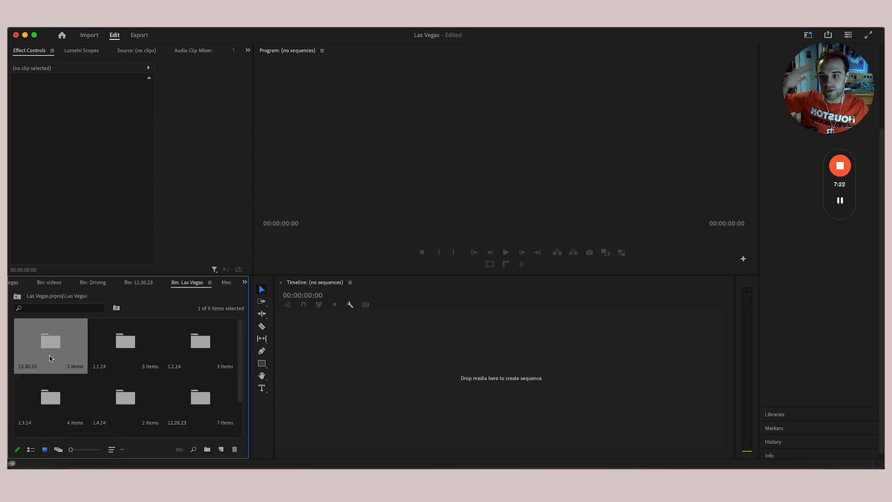
{"action": "double_click", "coordinate": [51, 357]}
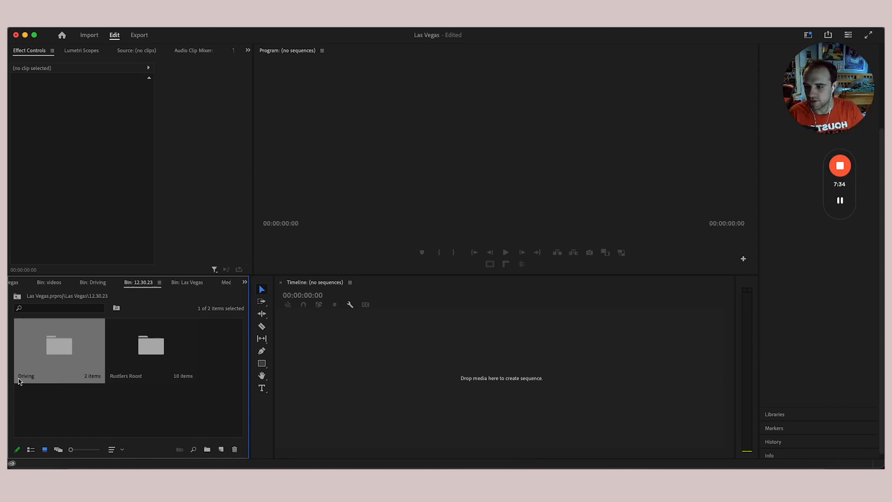
{"action": "double_click", "coordinate": [47, 353]}
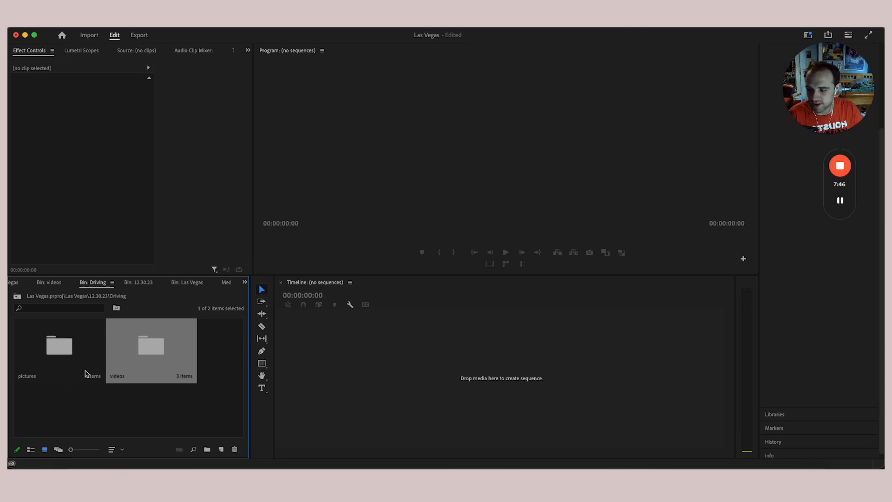
{"action": "double_click", "coordinate": [59, 346]}
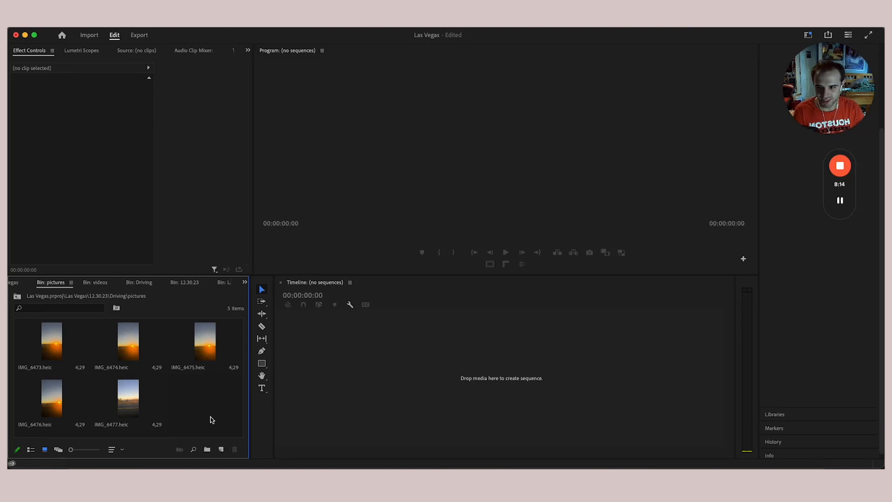
{"action": "left_click", "coordinate": [19, 299]}
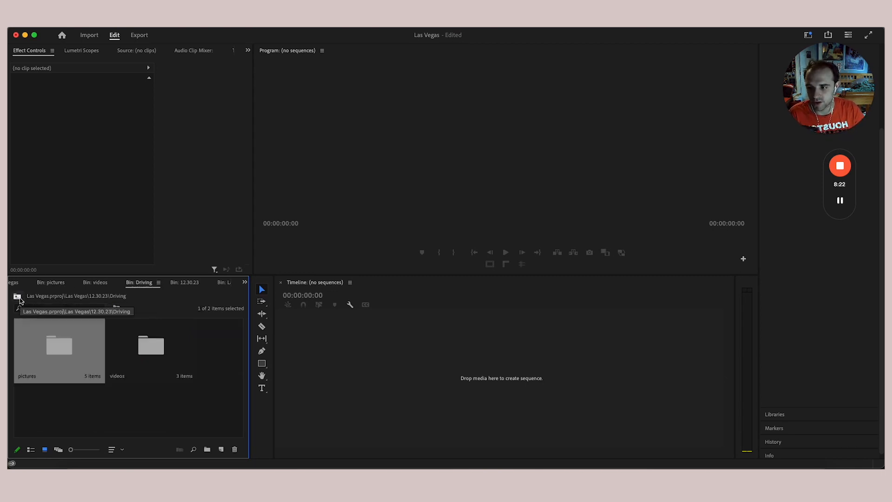
{"action": "left_click", "coordinate": [19, 298]}
{"action": "left_click", "coordinate": [19, 299]}
{"action": "left_click", "coordinate": [19, 299]}
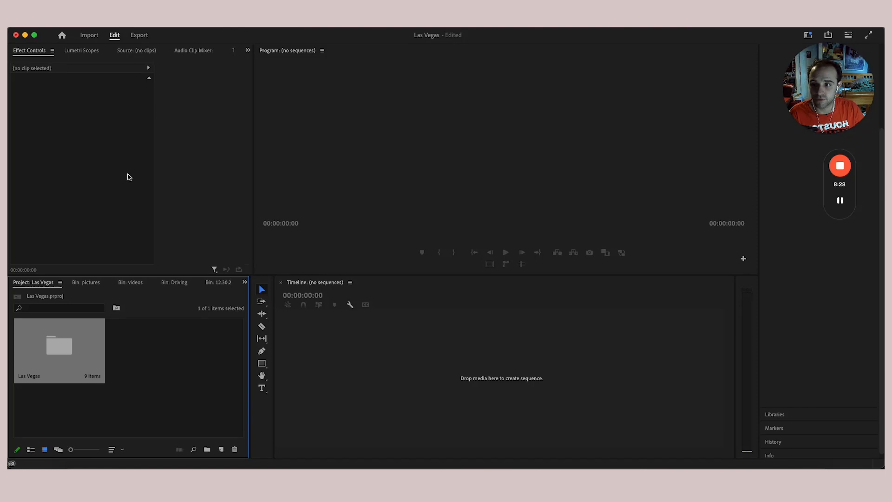
- Open the Las Vegas bin and move the 12.28.23 folder to the front
{"action": "double_click", "coordinate": [79, 368]}
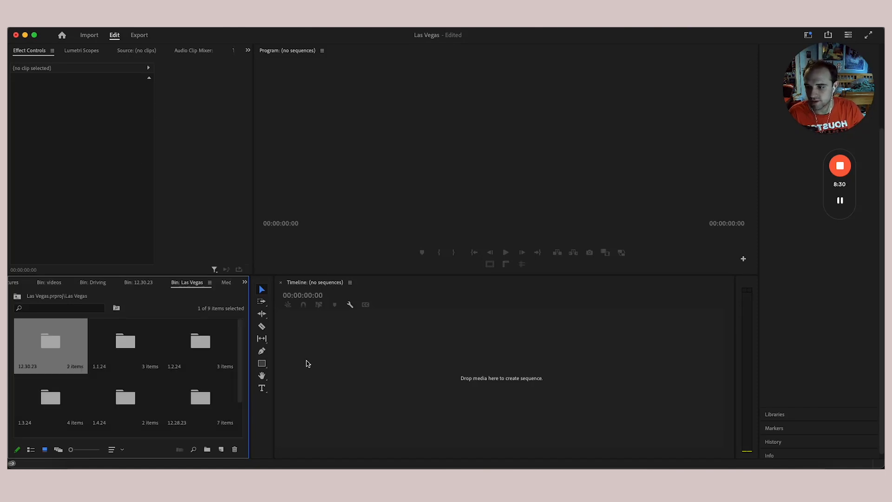
{"action": "scroll", "coordinate": [161, 365], "scroll_direction": "down", "scroll_amount": 2}
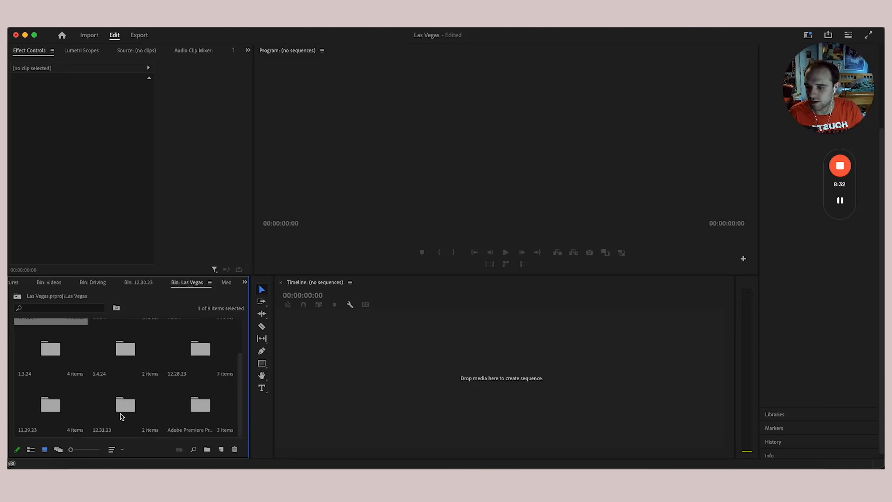
{"action": "left_click_drag", "start_coordinate": [198, 368], "coordinate": [19, 334]}
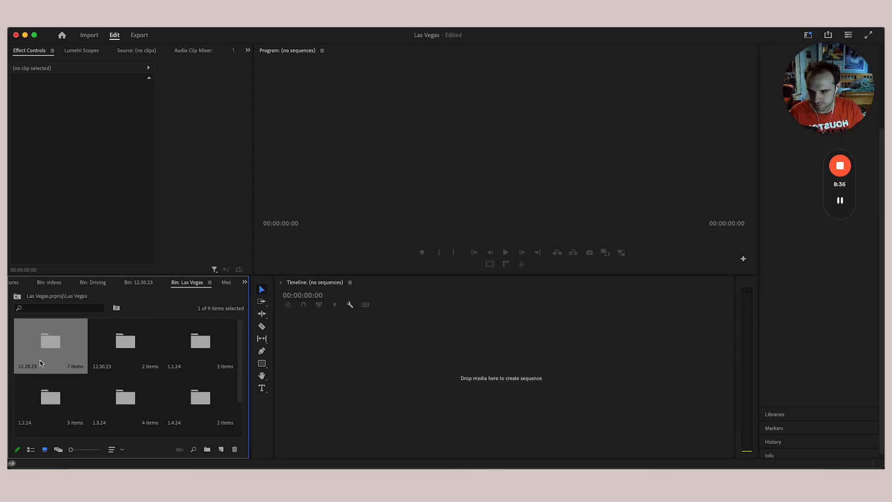
- Open 12.28.23 > Driving > videos and load clip IMG_6113 for preview
{"action": "double_click", "coordinate": [58, 343]}
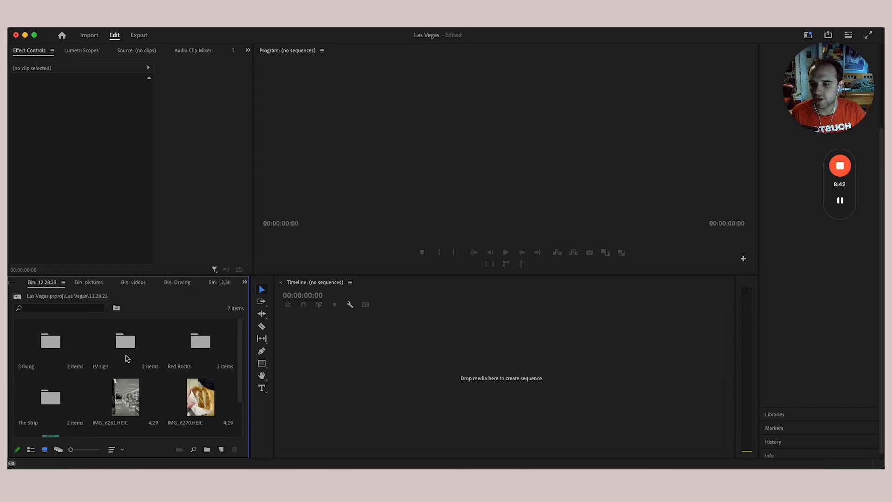
{"action": "scroll", "coordinate": [173, 399], "scroll_direction": "down", "scroll_amount": 2}
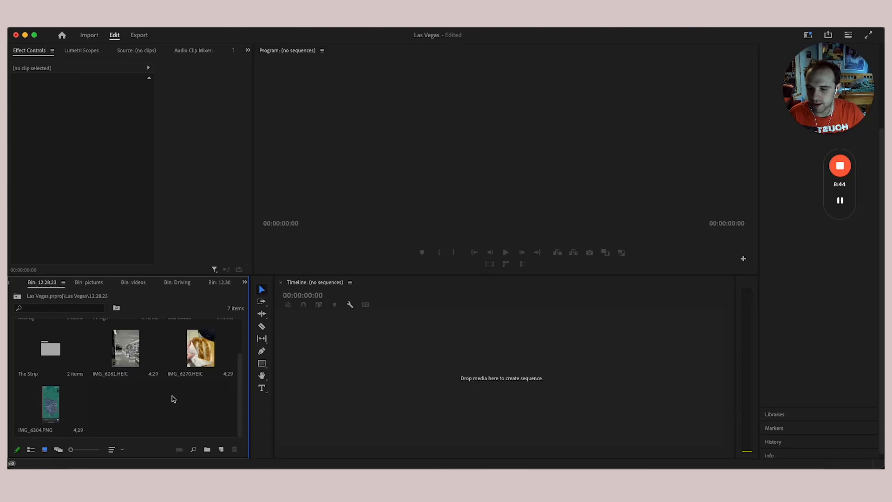
{"action": "scroll", "coordinate": [126, 389], "scroll_direction": "up", "scroll_amount": 2}
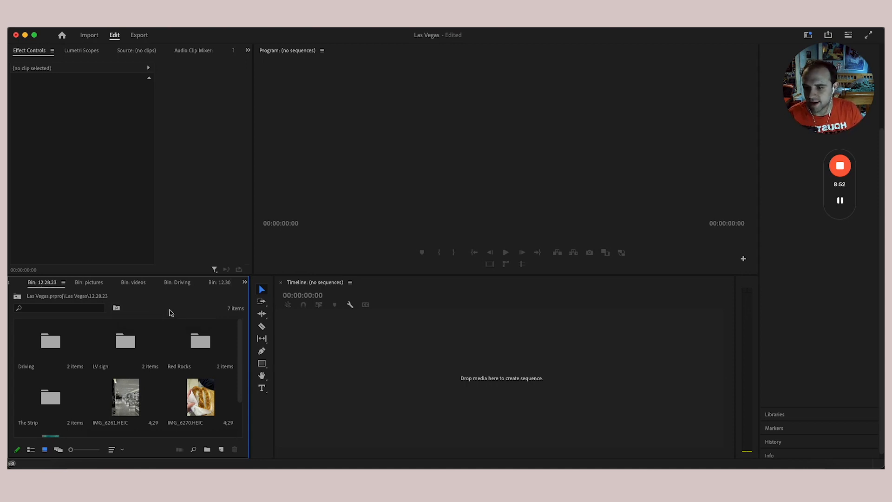
{"action": "double_click", "coordinate": [63, 352]}
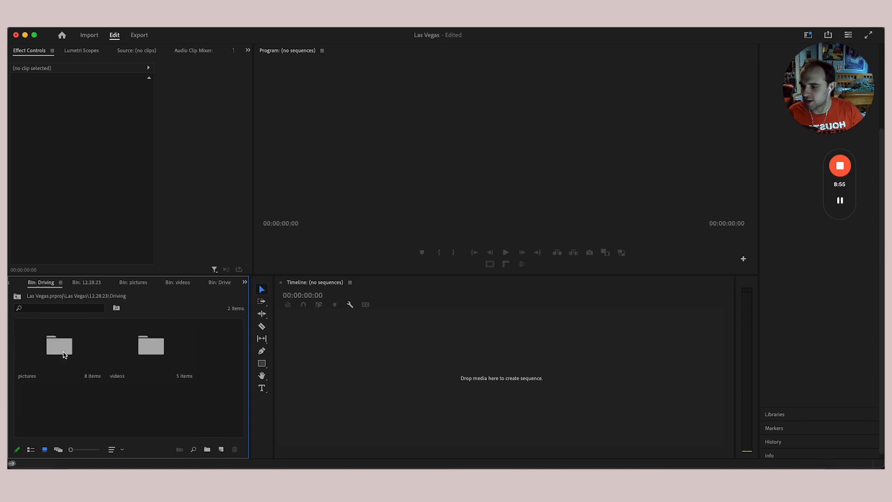
{"action": "double_click", "coordinate": [163, 353]}
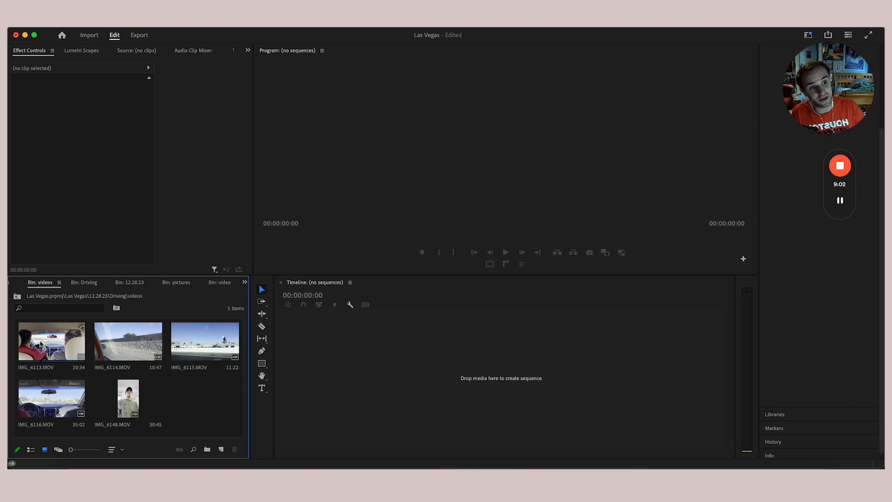
{"action": "double_click", "coordinate": [42, 328]}
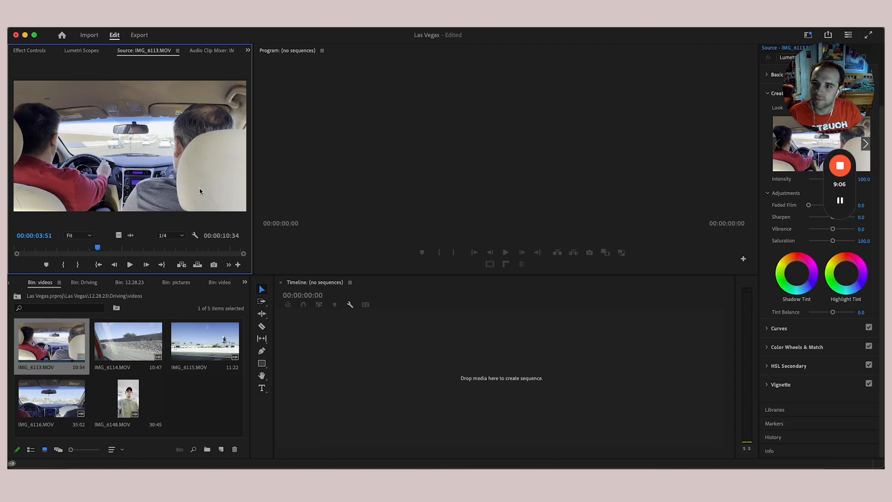
- Play through the IMG_6113 clip in the Source monitor, rewinding and replaying it
{"action": "left_click_drag", "start_coordinate": [255, 195], "coordinate": [318, 197]}
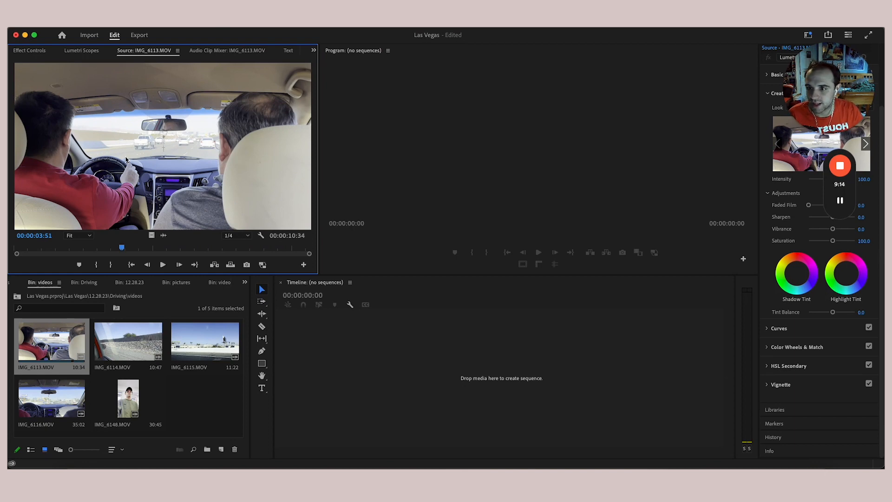
{"action": "key", "text": "space"}
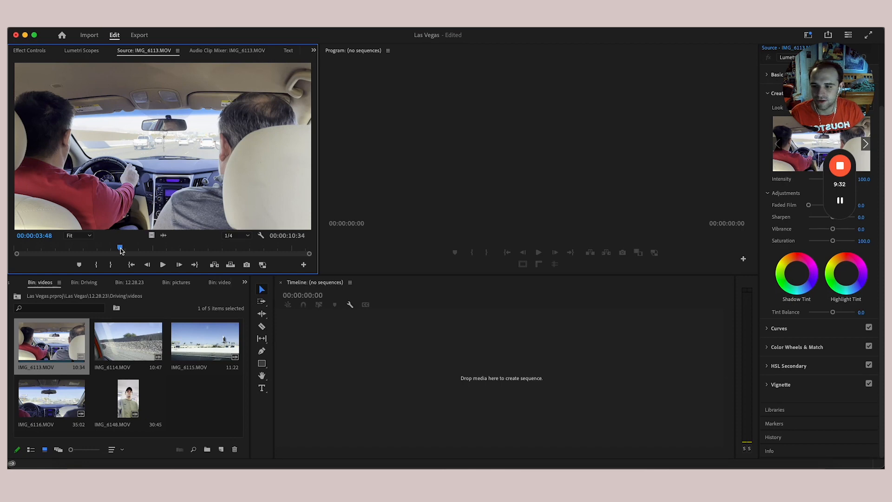
{"action": "left_click_drag", "start_coordinate": [120, 250], "coordinate": [8, 247]}
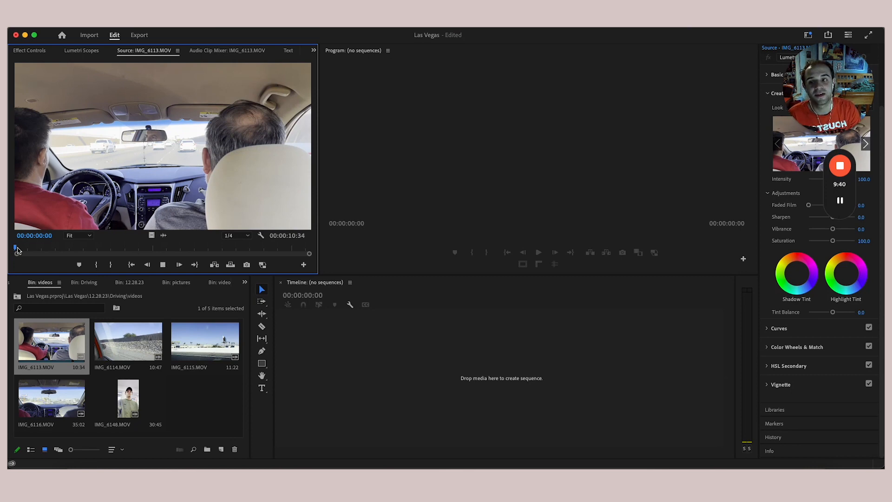
{"action": "key", "text": "space"}
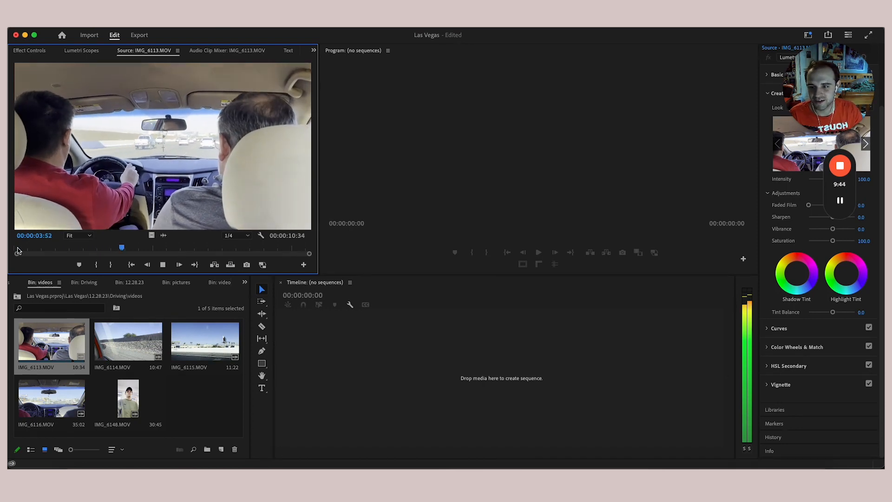
{"action": "key", "text": "space"}
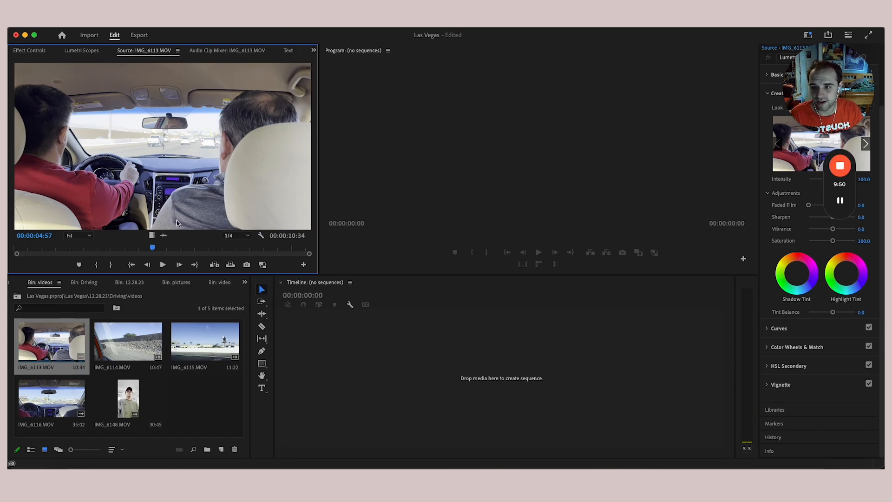
{"action": "key", "text": "space"}
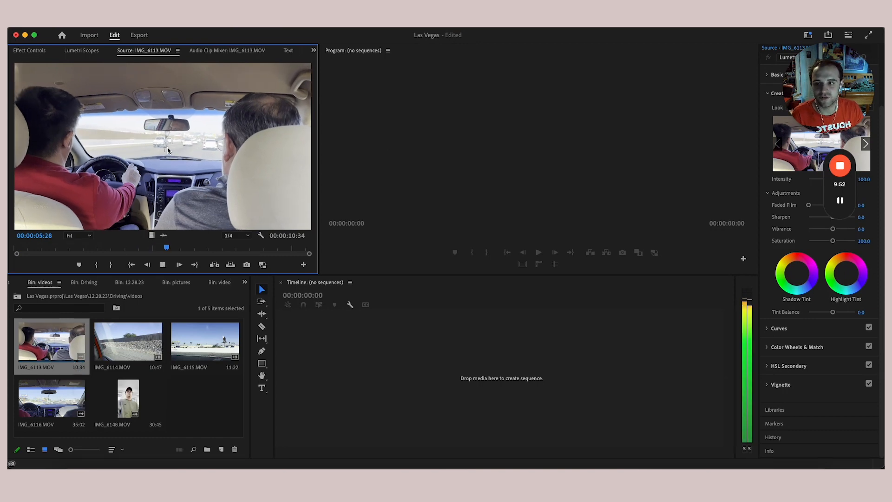
{"action": "key", "text": "space"}
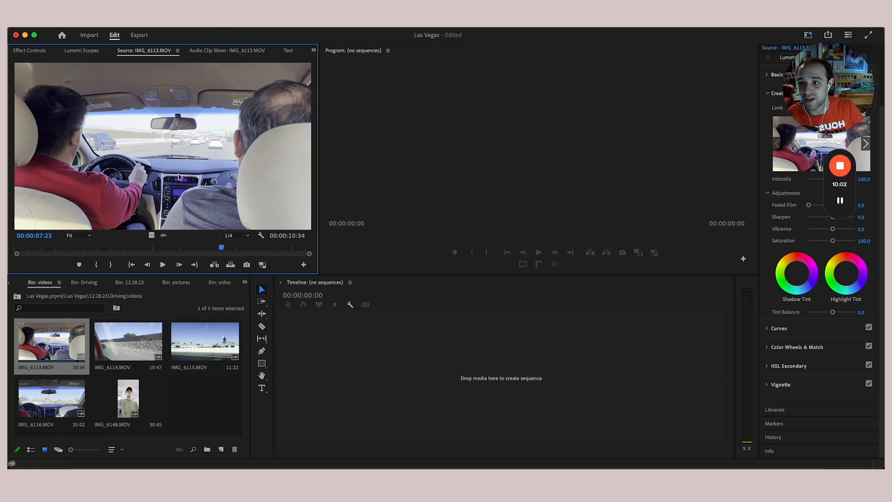
- Preview IMG_6114, then drag IMG_6113 into the Timeline to create its sequence
{"action": "double_click", "coordinate": [119, 340]}
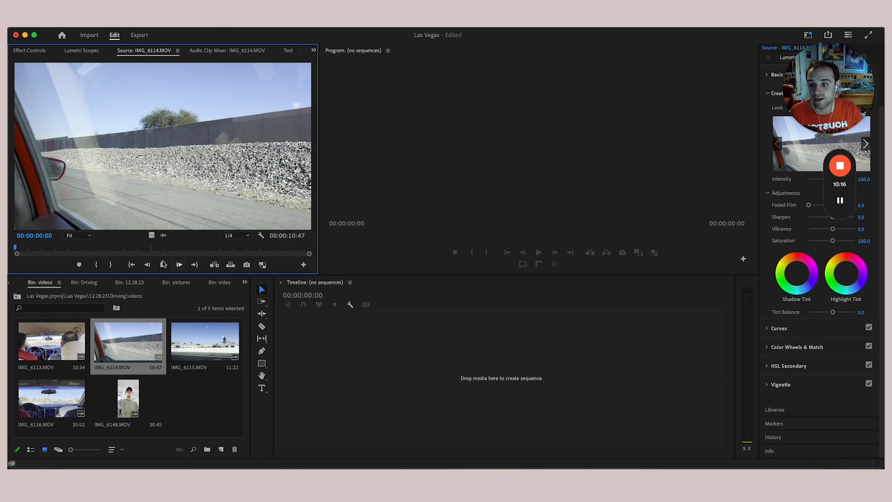
{"action": "double_click", "coordinate": [61, 342]}
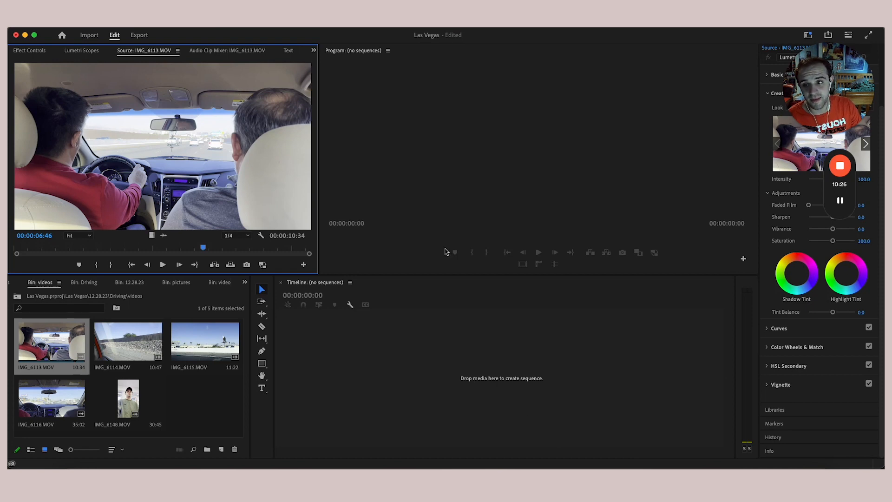
{"action": "left_click", "coordinate": [43, 343]}
{"action": "left_click_drag", "start_coordinate": [43, 343], "coordinate": [376, 356]}
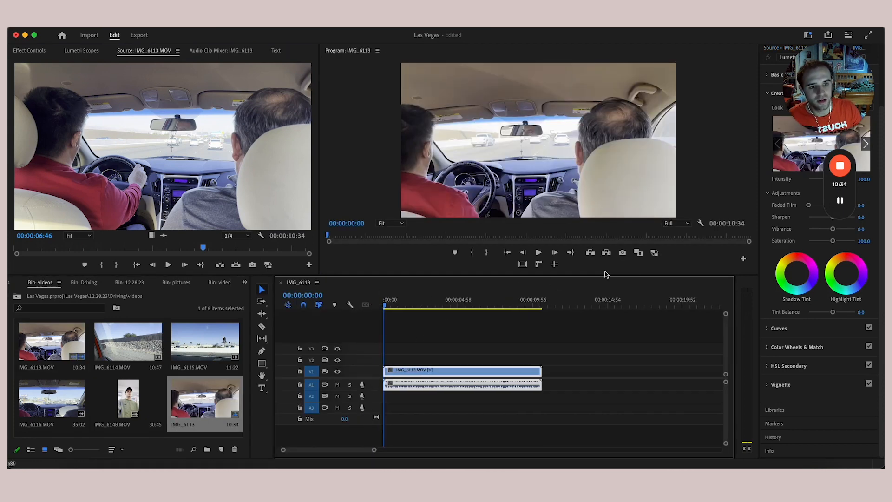
- Widen the timeline by narrowing the bin and adjust the panel view
{"action": "left_click_drag", "start_coordinate": [273, 324], "coordinate": [237, 324]}
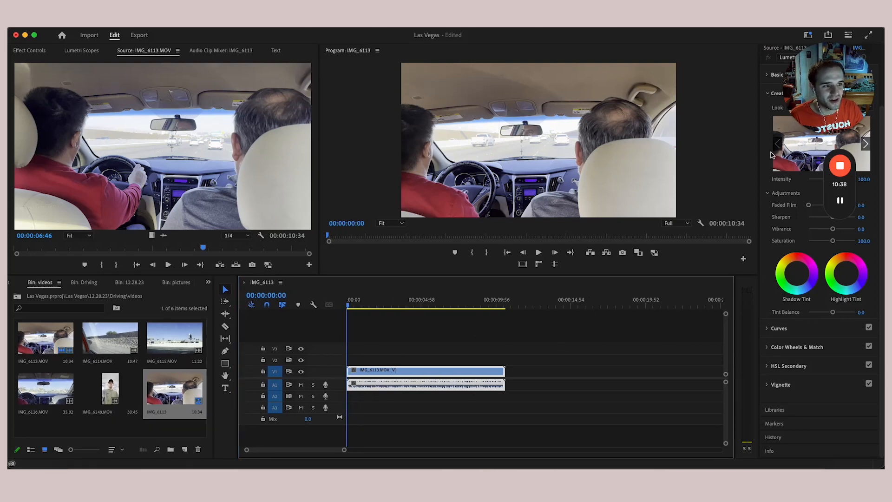
{"action": "left_click_drag", "start_coordinate": [856, 79], "coordinate": [728, 104]}
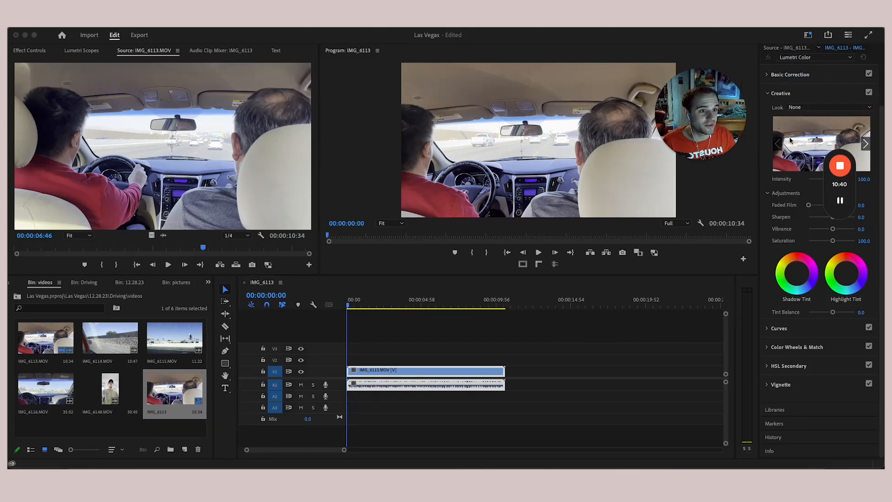
{"action": "scroll", "coordinate": [793, 99], "scroll_direction": "up", "scroll_amount": 1}
{"action": "scroll", "coordinate": [794, 122], "scroll_direction": "up", "scroll_amount": 1}
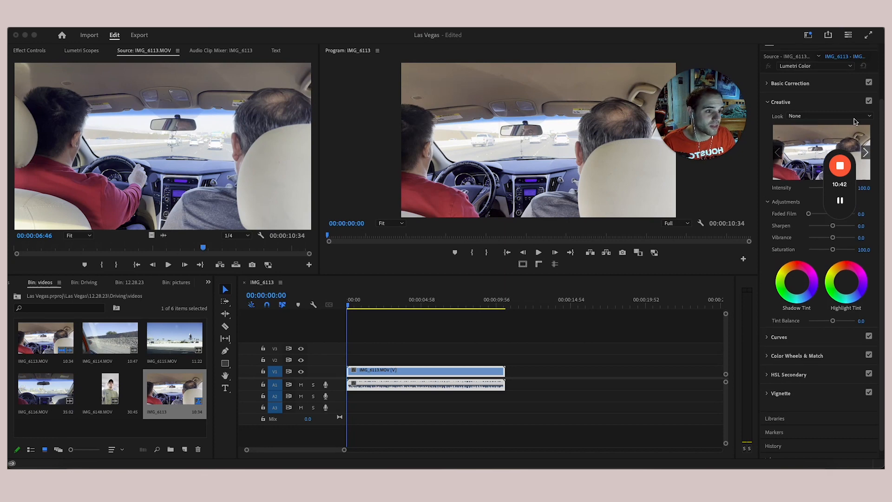
{"action": "left_click", "coordinate": [883, 66]}
{"action": "scroll", "coordinate": [883, 67], "scroll_direction": "up", "scroll_amount": 5}
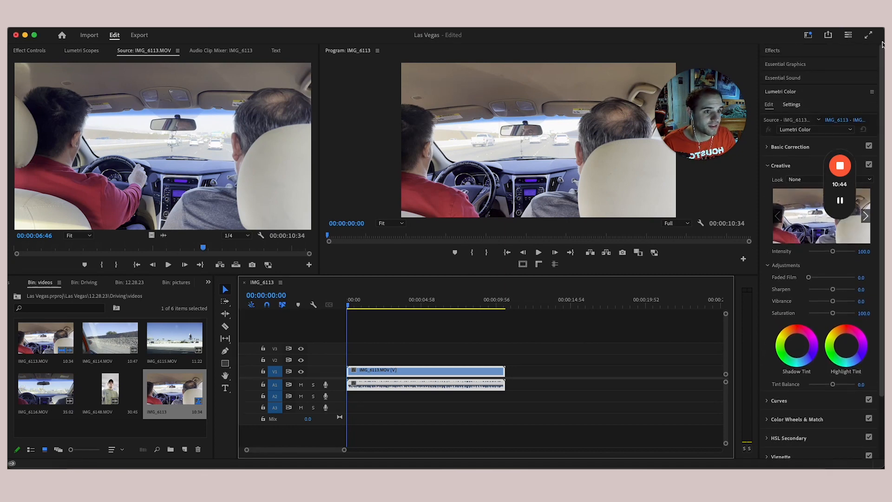
{"action": "left_click_drag", "start_coordinate": [707, 96], "coordinate": [821, 69]}
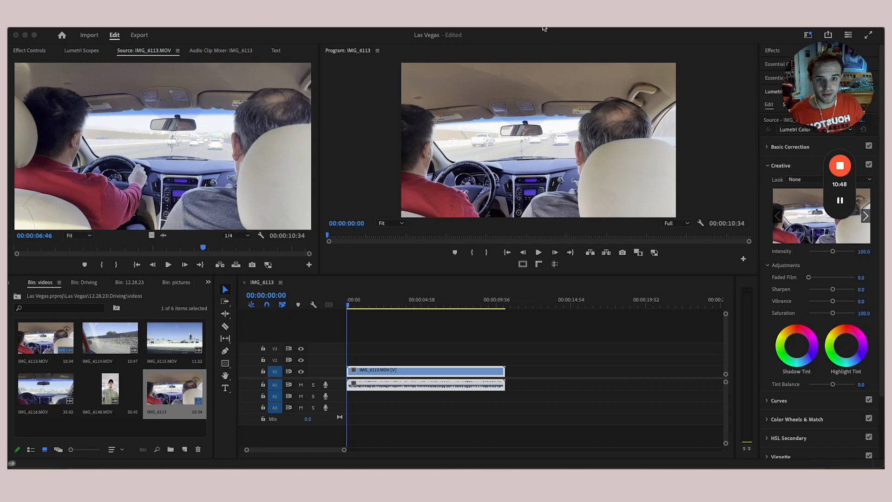
- Play and stop the IMG_6113 sequence, replay the source briefly, and park the playhead near 5 seconds
{"action": "left_click", "coordinate": [473, 283]}
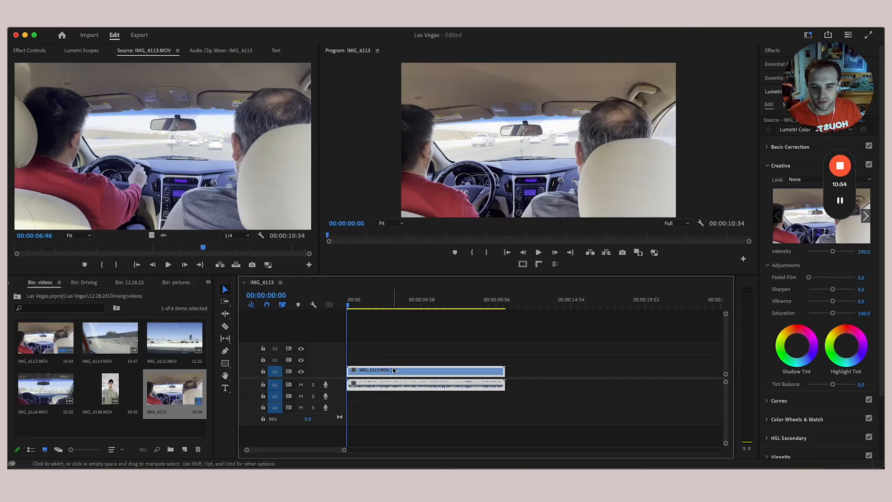
{"action": "key", "text": "space"}
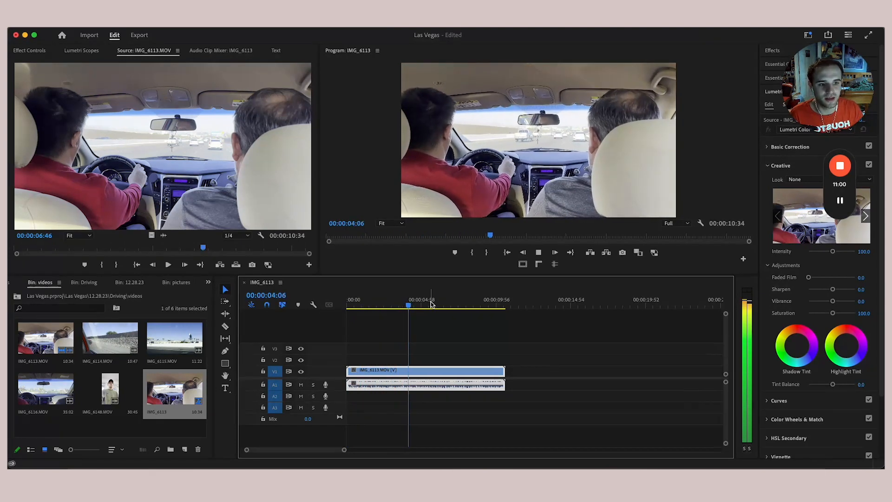
{"action": "key", "text": "space"}
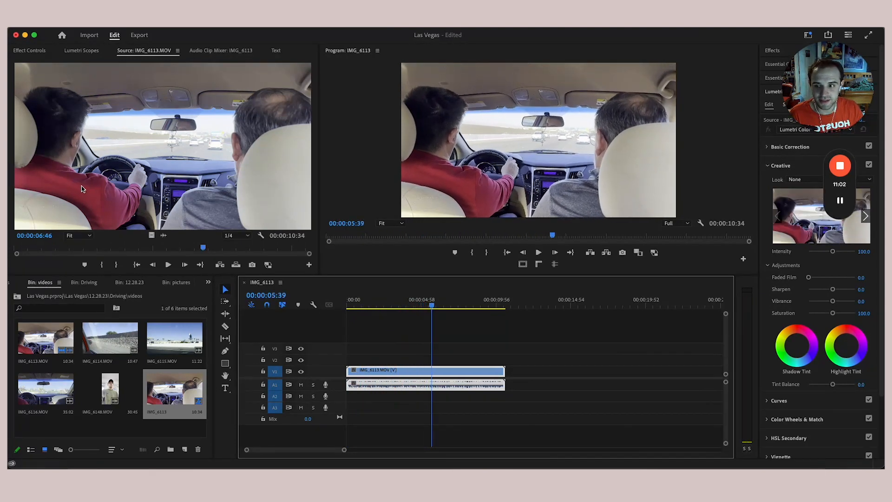
{"action": "left_click_drag", "start_coordinate": [132, 250], "coordinate": [10, 250]}
{"action": "key", "text": "space"}
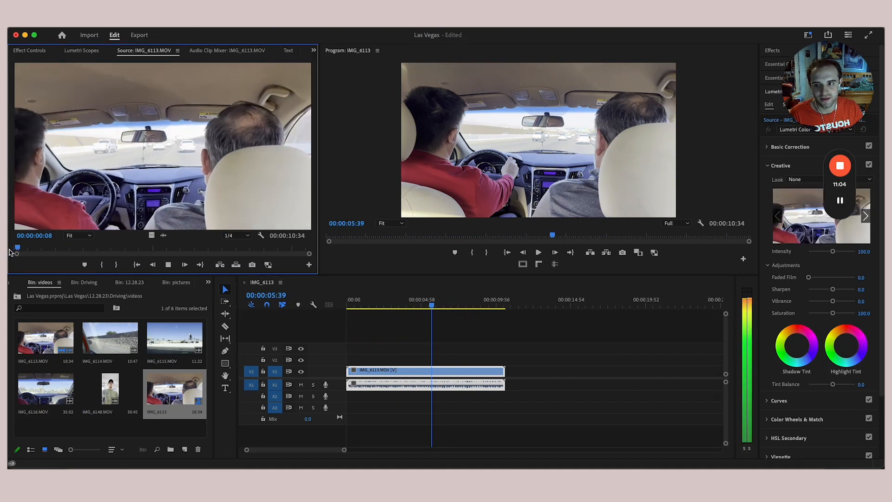
{"action": "key", "text": "space"}
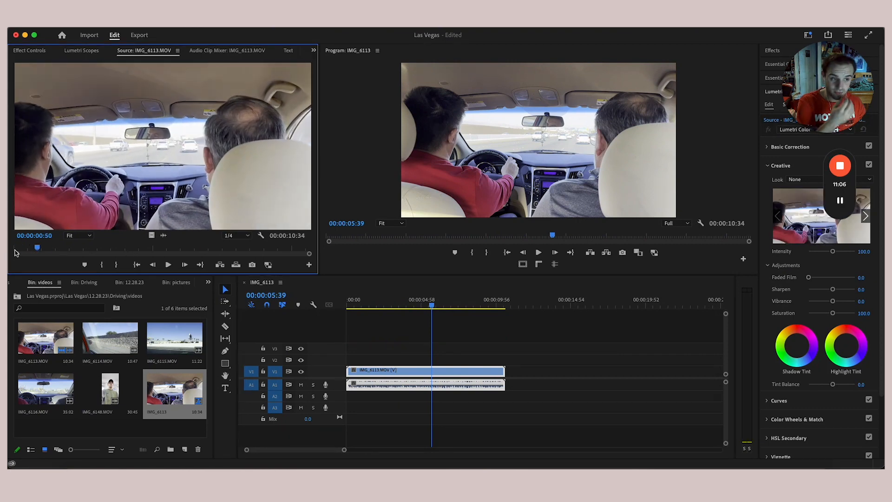
{"action": "left_click_drag", "start_coordinate": [464, 301], "coordinate": [426, 316]}
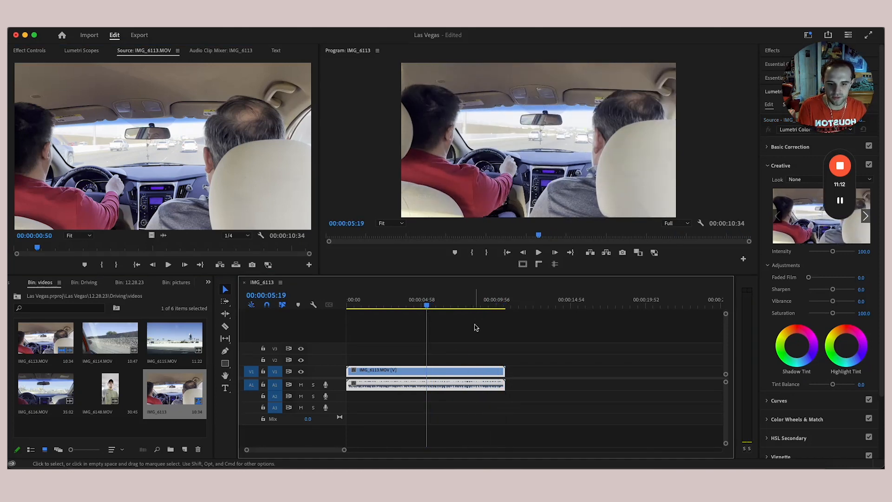
{"action": "key", "text": "c"}
{"action": "left_click", "coordinate": [427, 371]}
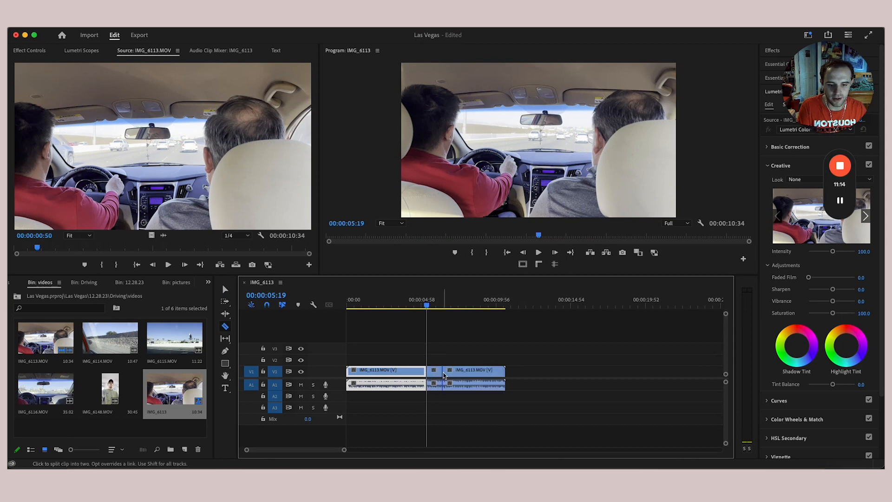
{"action": "left_click", "coordinate": [492, 374]}
{"action": "key", "text": "v"}
{"action": "left_click_drag", "start_coordinate": [490, 357], "coordinate": [430, 388]}
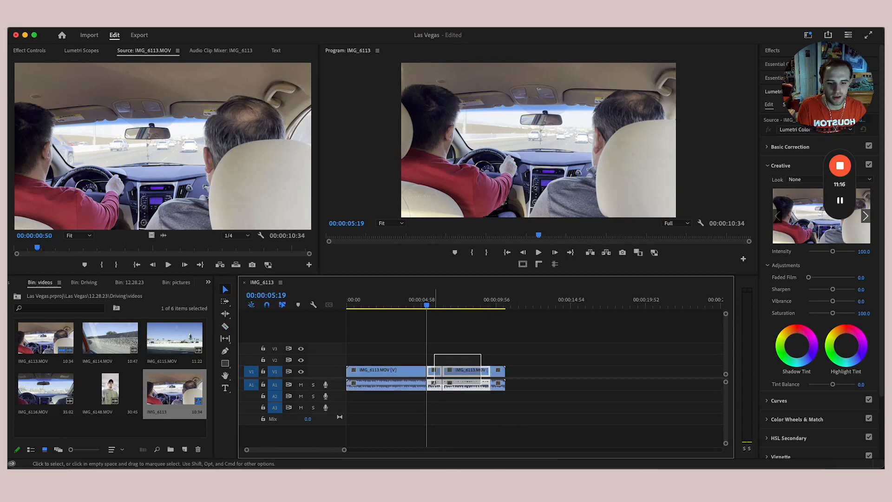
{"action": "key", "text": "Delete"}
{"action": "left_click_drag", "start_coordinate": [494, 372], "coordinate": [430, 377]}
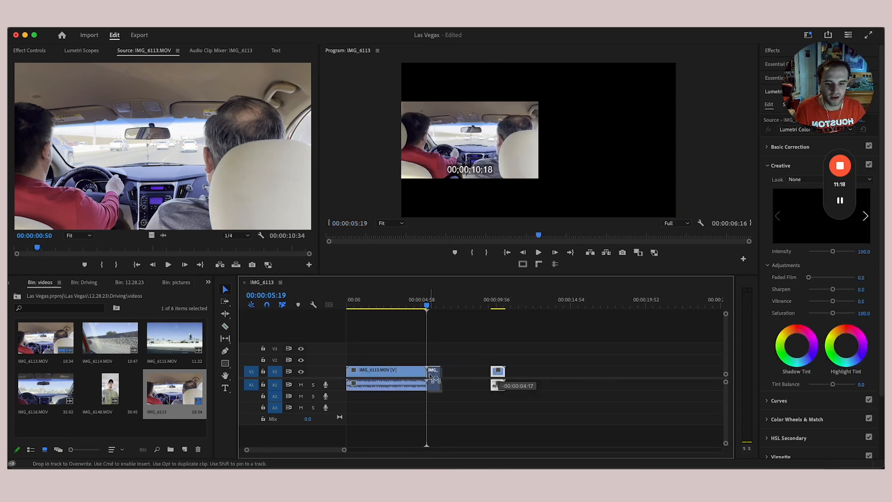
{"action": "left_click_drag", "start_coordinate": [427, 306], "coordinate": [443, 310]}
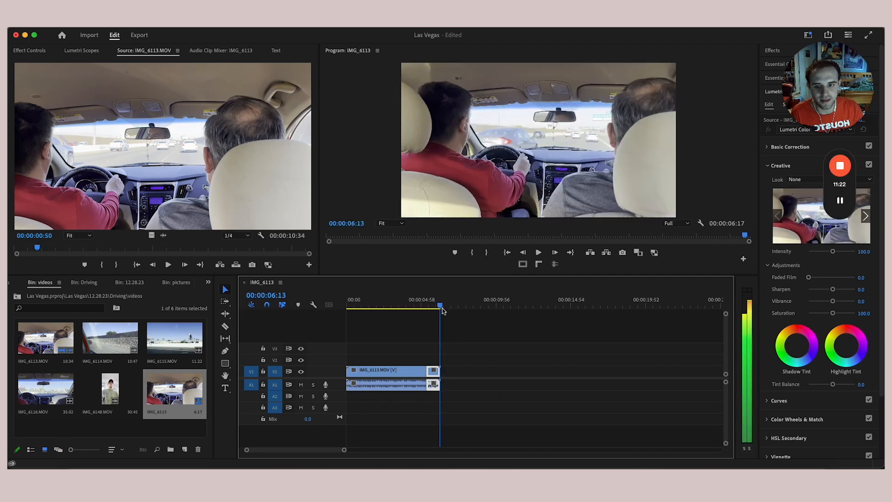
{"action": "left_click_drag", "start_coordinate": [442, 308], "coordinate": [424, 325]}
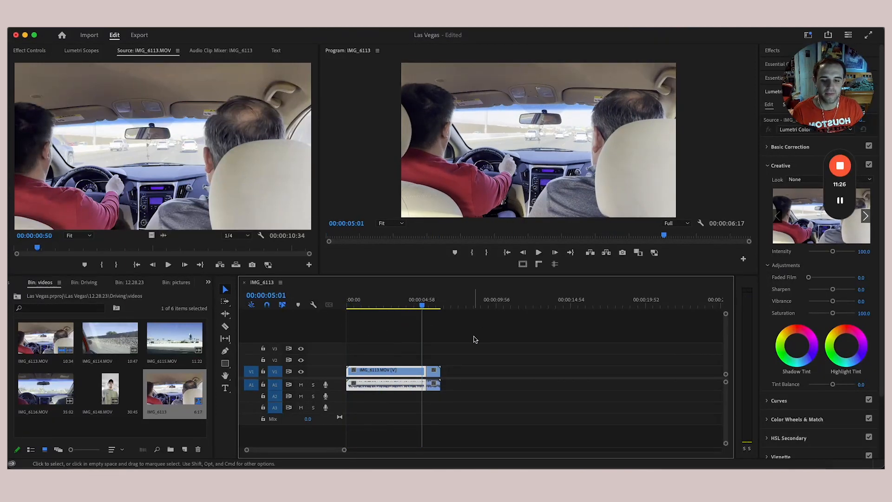
{"action": "left_click_drag", "start_coordinate": [475, 339], "coordinate": [539, 358]}
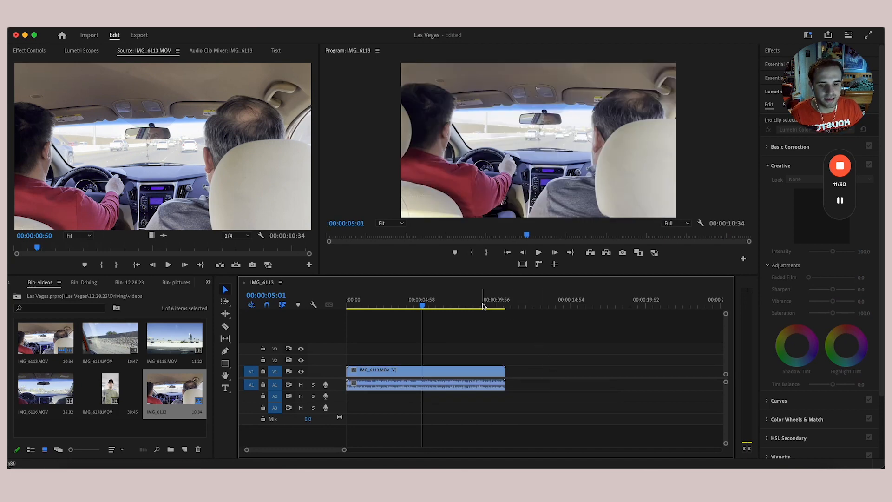
{"action": "left_click_drag", "start_coordinate": [484, 306], "coordinate": [347, 311]}
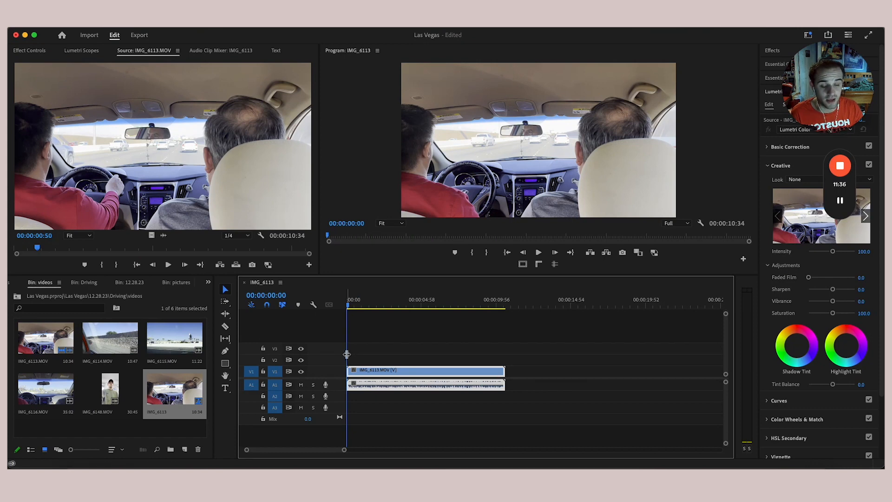
- Mark a 5:29 section of IMG_6114 starting at 2:33 and drop it onto V1 at 14:54
{"action": "left_click", "coordinate": [118, 334]}
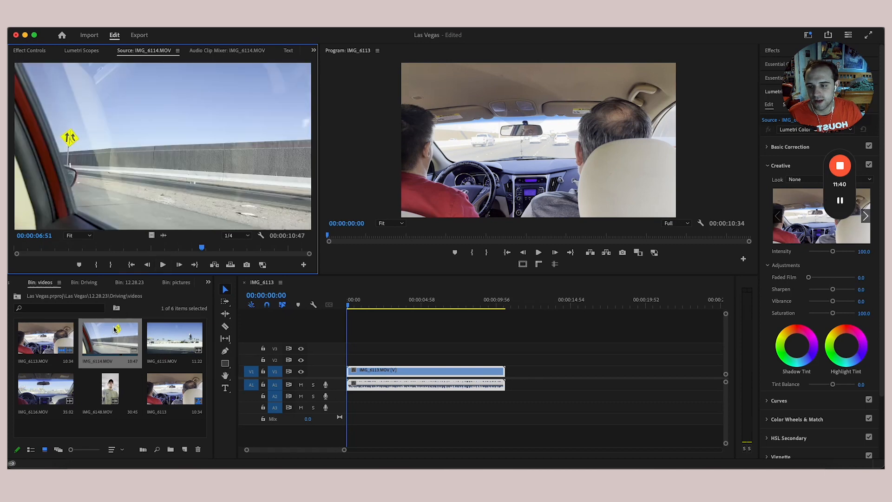
{"action": "double_click", "coordinate": [115, 346]}
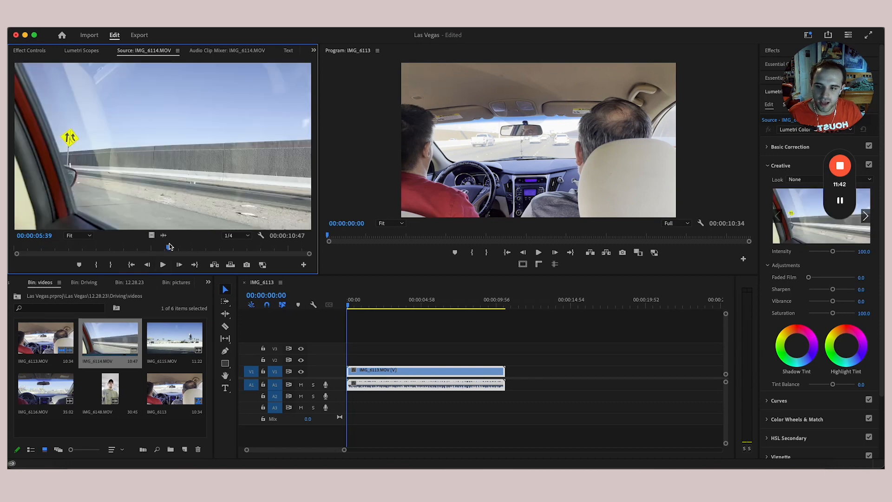
{"action": "left_click_drag", "start_coordinate": [170, 247], "coordinate": [86, 254]}
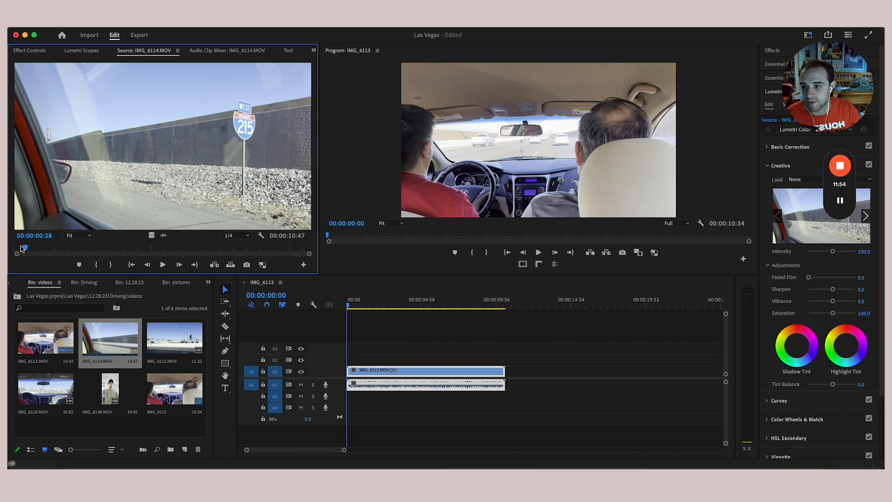
{"action": "mouse_move", "coordinate": [21, 249]}
{"action": "left_mouse_down"}
{"action": "mouse_move", "coordinate": [93, 254]}
{"action": "mouse_move", "coordinate": [84, 257]}
{"action": "left_mouse_up"}
{"action": "left_click", "coordinate": [97, 265]}
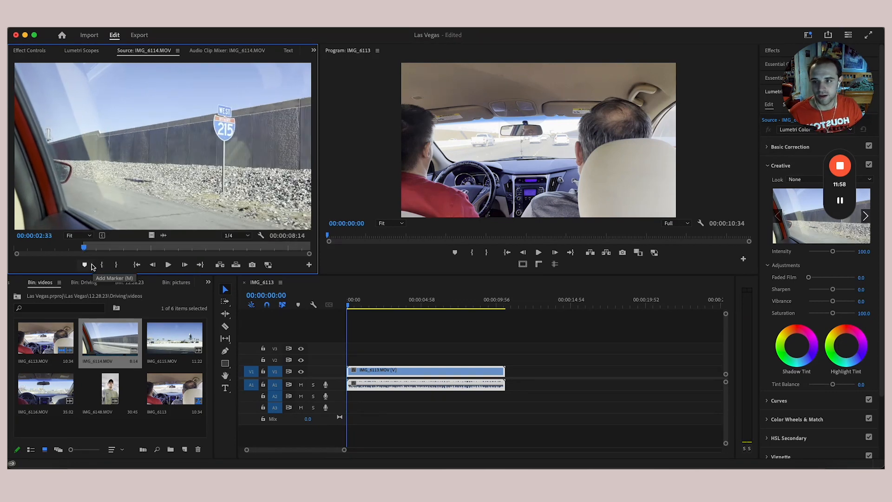
{"action": "left_click_drag", "start_coordinate": [101, 252], "coordinate": [231, 262]}
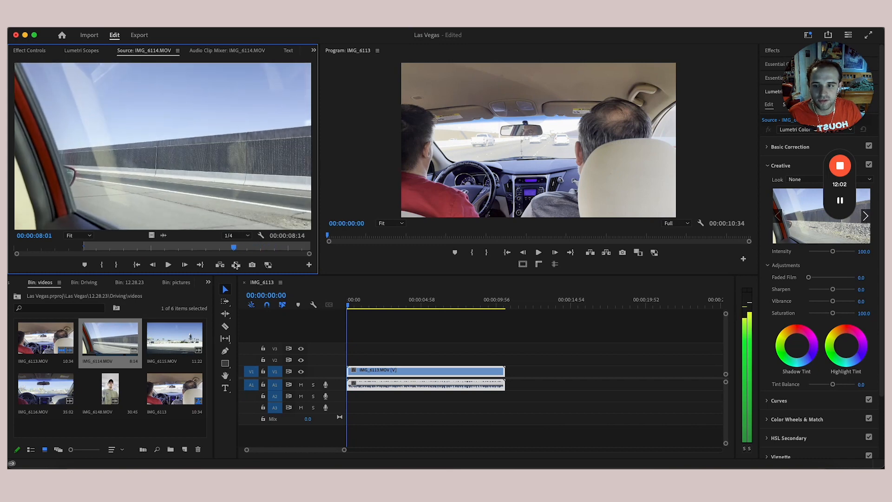
{"action": "left_click", "coordinate": [117, 266]}
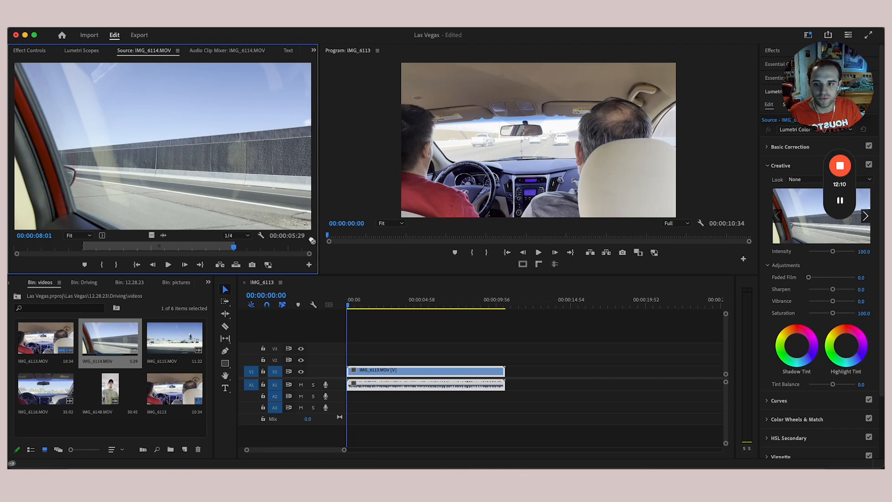
{"action": "left_click_drag", "start_coordinate": [312, 241], "coordinate": [600, 372]}
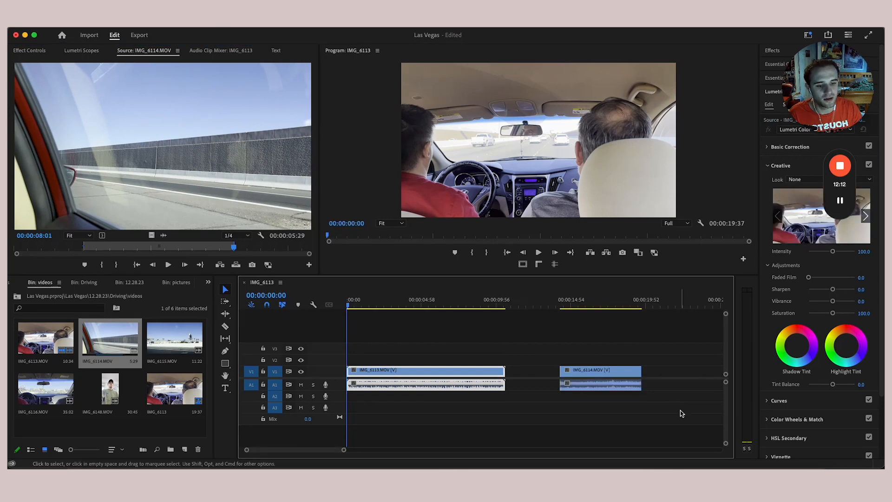
- Reset IMG_6114's In and Out points to its full 10:47 length and add it at the sequence end
{"action": "left_click_drag", "start_coordinate": [344, 450], "coordinate": [401, 449]}
{"action": "left_click_drag", "start_coordinate": [454, 305], "coordinate": [446, 306]}
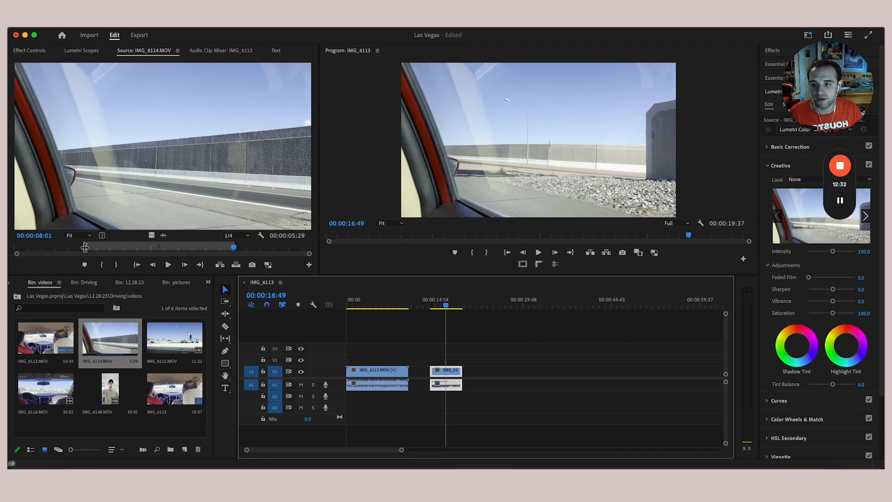
{"action": "left_click_drag", "start_coordinate": [84, 247], "coordinate": [15, 248]}
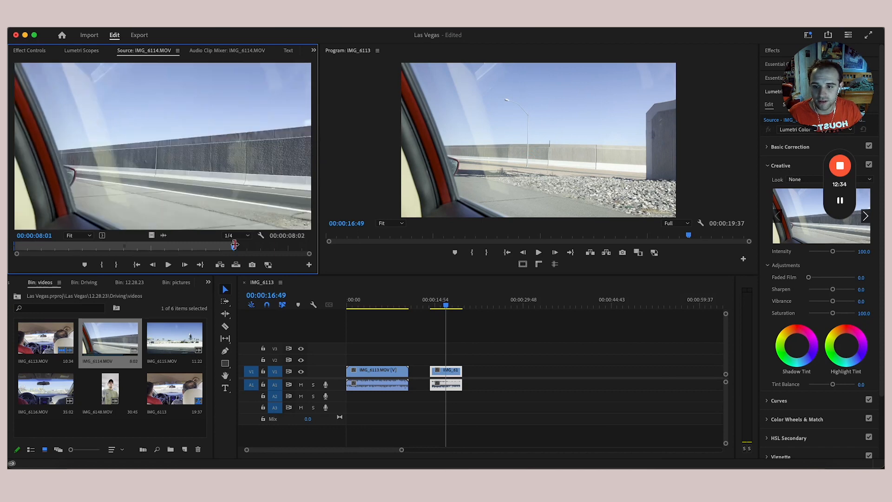
{"action": "left_click_drag", "start_coordinate": [234, 246], "coordinate": [350, 247]}
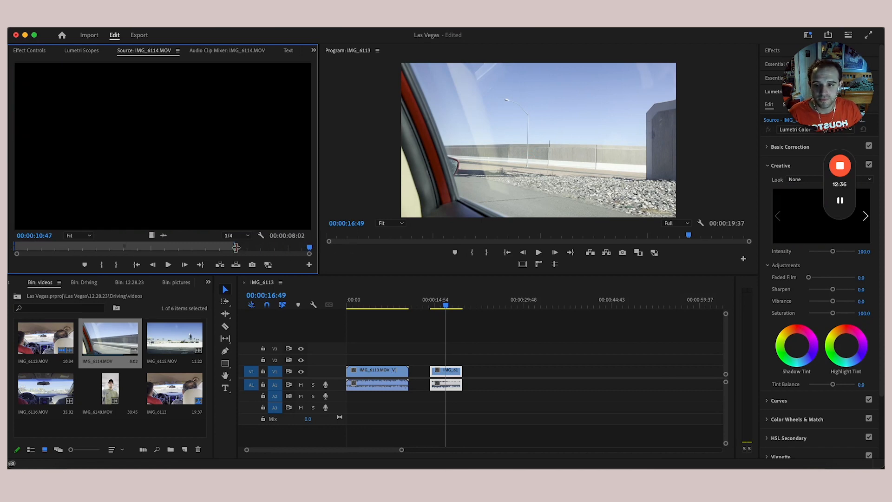
{"action": "left_click_drag", "start_coordinate": [236, 248], "coordinate": [309, 247]}
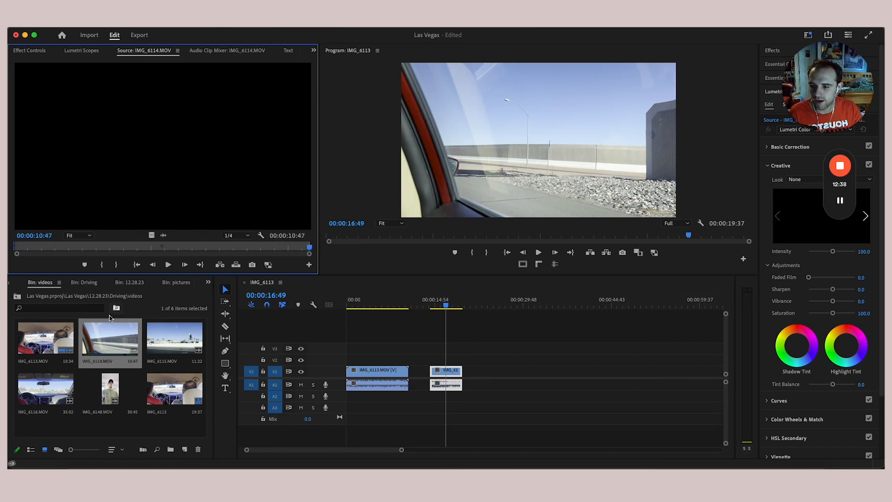
{"action": "left_click_drag", "start_coordinate": [111, 325], "coordinate": [565, 374]}
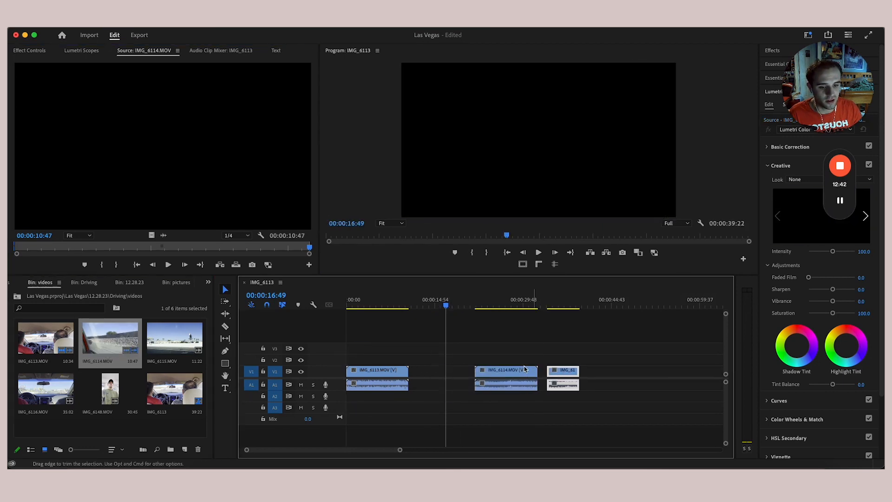
- Delete the two added IMG_6114 clips so only IMG_6113 remains, reloading IMG_6114 in the Source Monitor
{"action": "left_click", "coordinate": [514, 304]}
{"action": "left_click", "coordinate": [558, 305]}
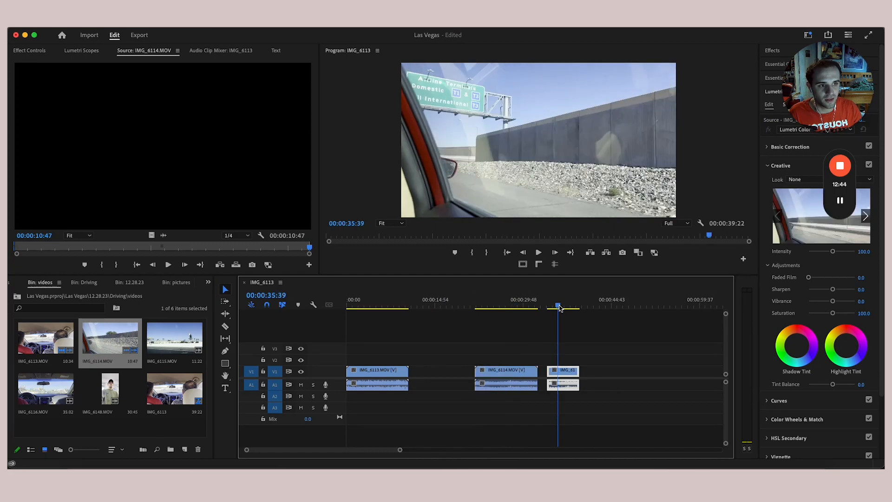
{"action": "left_click_drag", "start_coordinate": [522, 338], "coordinate": [500, 396]}
{"action": "key", "text": "Delete"}
{"action": "left_click_drag", "start_coordinate": [590, 357], "coordinate": [554, 409]}
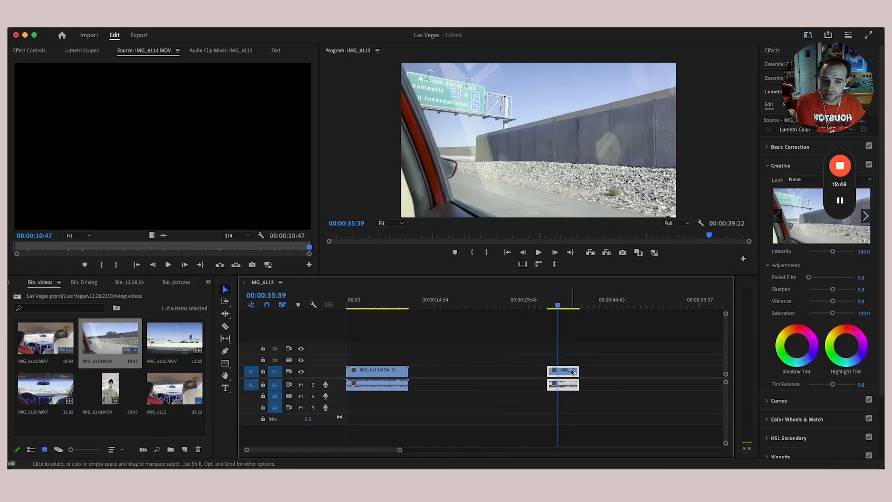
{"action": "key", "text": "Delete"}
{"action": "double_click", "coordinate": [124, 339]}
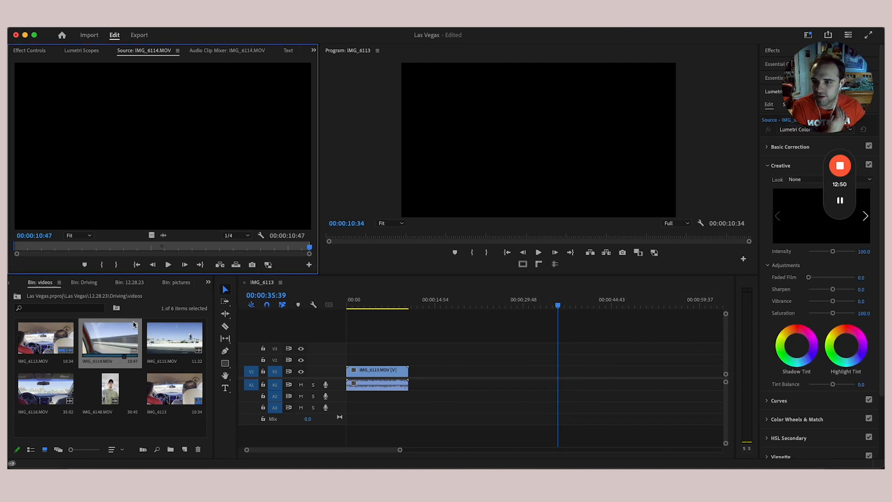
{"action": "left_click_drag", "start_coordinate": [181, 249], "coordinate": [92, 256]}
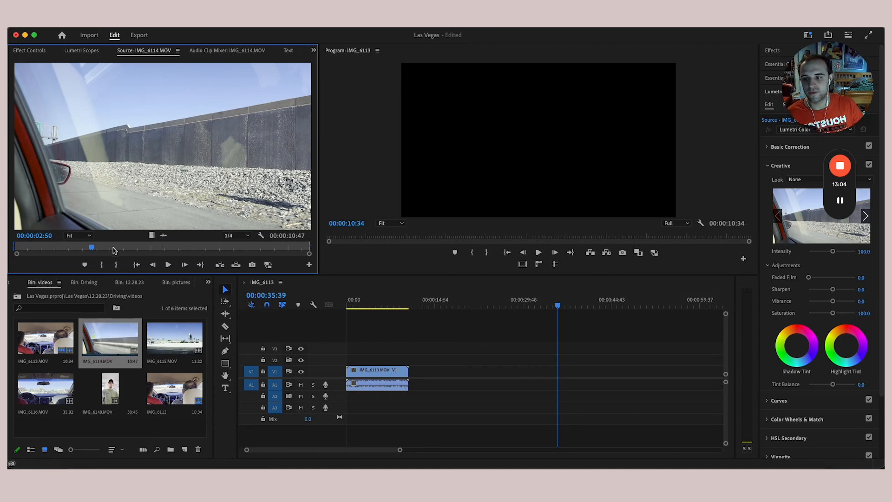
{"action": "left_click_drag", "start_coordinate": [113, 247], "coordinate": [167, 265]}
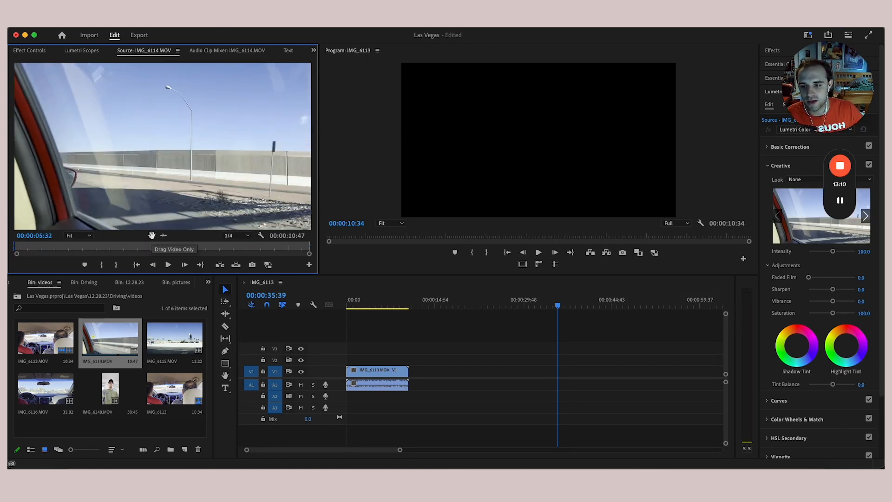
{"action": "left_click_drag", "start_coordinate": [292, 226], "coordinate": [414, 375]}
{"action": "left_click", "coordinate": [419, 306]}
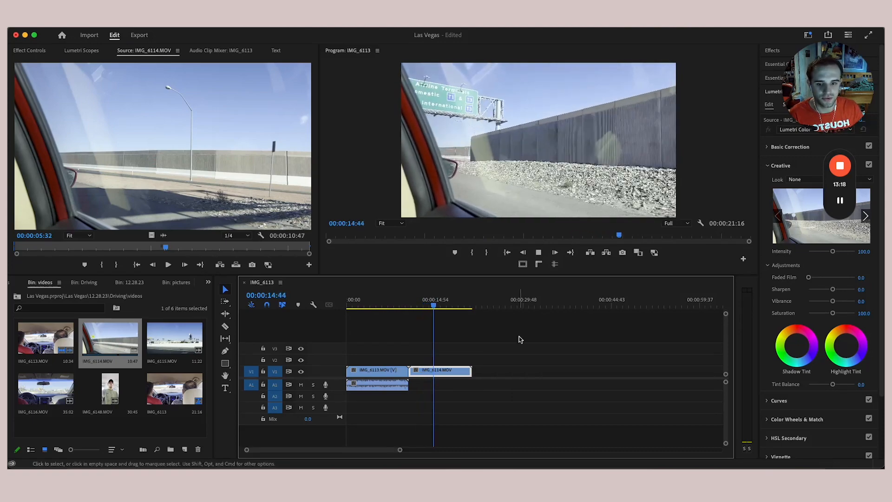
{"action": "left_click_drag", "start_coordinate": [522, 336], "coordinate": [440, 410]}
{"action": "key", "text": "Delete"}
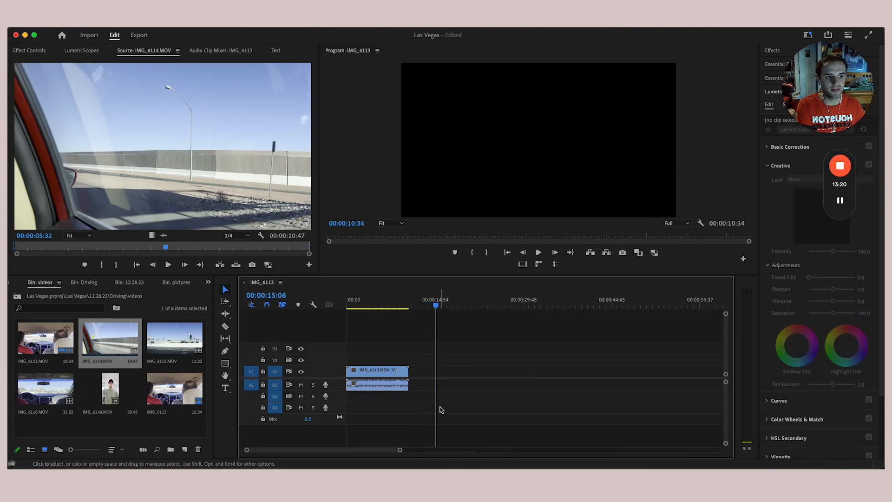
{"action": "left_click", "coordinate": [163, 236]}
{"action": "left_click_drag", "start_coordinate": [446, 356], "coordinate": [416, 386]}
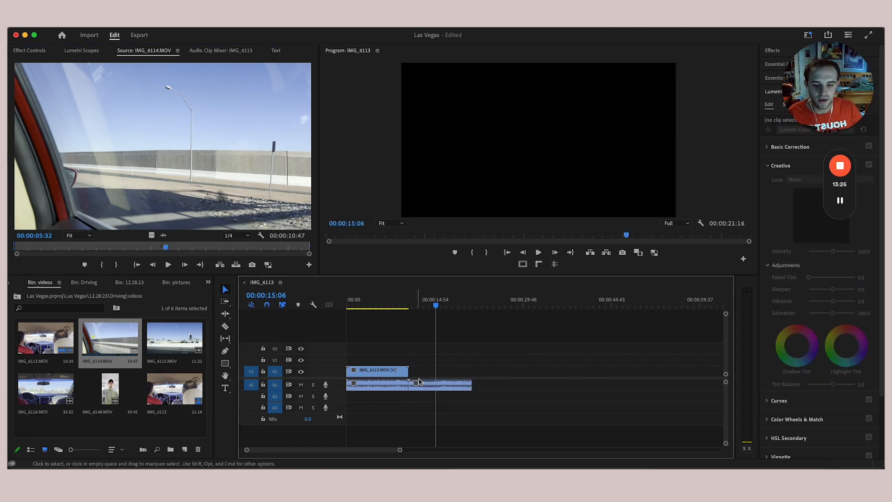
{"action": "key", "text": "space"}
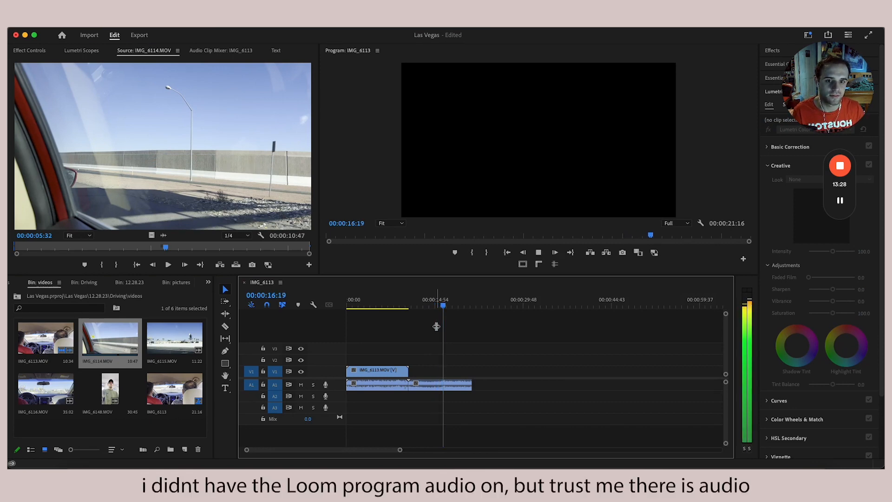
{"action": "left_click_drag", "start_coordinate": [507, 337], "coordinate": [460, 399]}
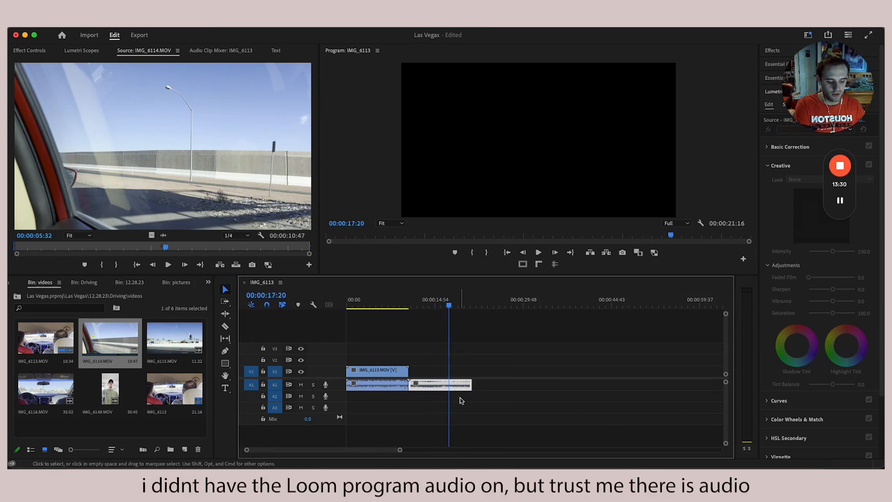
{"action": "key", "text": "Delete"}
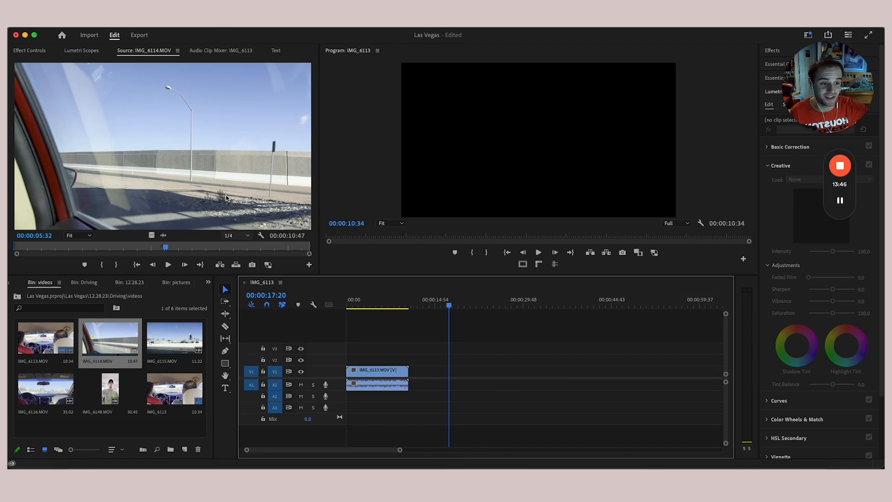
{"action": "left_click_drag", "start_coordinate": [174, 338], "coordinate": [469, 360]}
{"action": "left_click_drag", "start_coordinate": [45, 388], "coordinate": [516, 385]}
{"action": "left_click", "coordinate": [516, 384]}
{"action": "left_click_drag", "start_coordinate": [569, 348], "coordinate": [521, 400]}
{"action": "left_click_drag", "start_coordinate": [514, 377], "coordinate": [452, 376]}
{"action": "key", "text": "Home"}
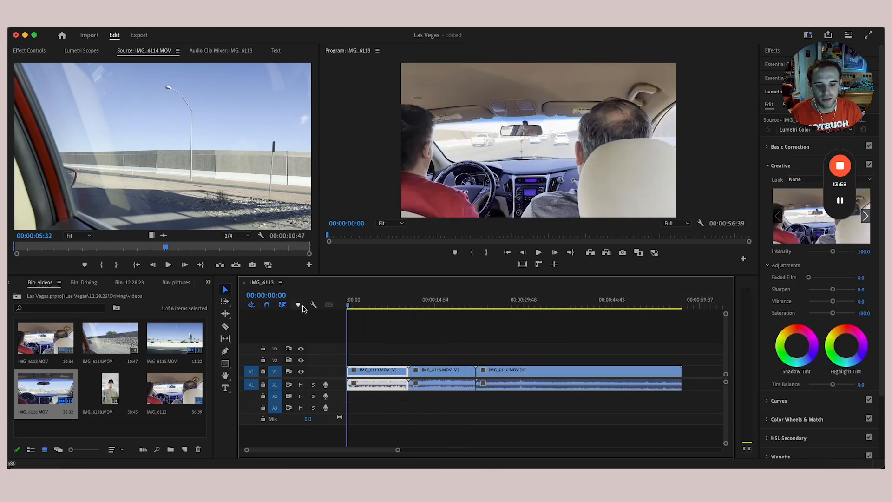
{"action": "key", "text": "space"}
{"action": "left_click_drag", "start_coordinate": [409, 305], "coordinate": [396, 305]}
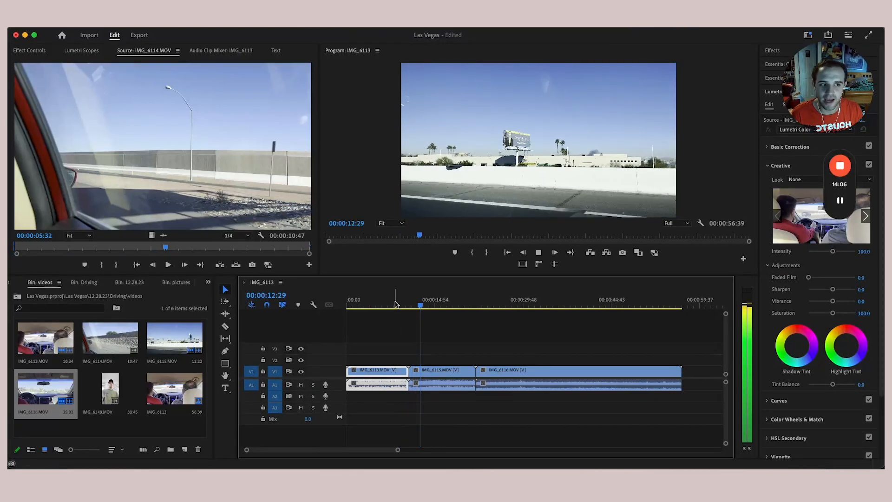
{"action": "key", "text": "space"}
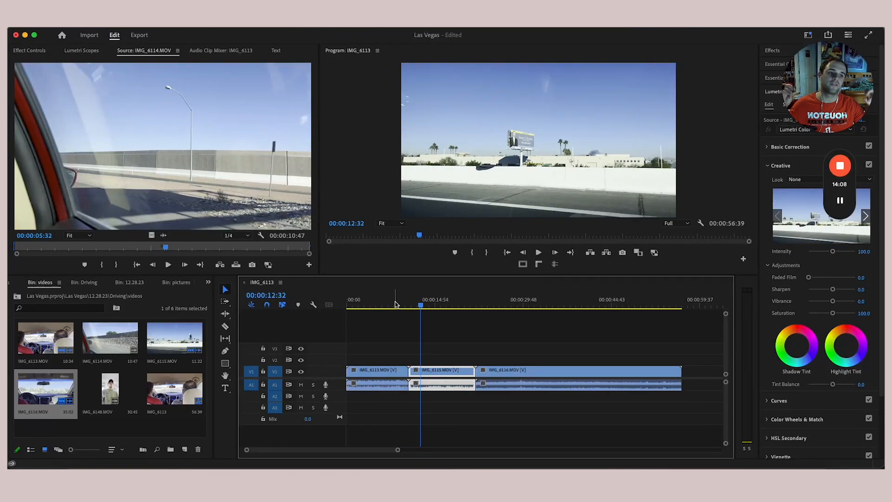
{"action": "left_click_drag", "start_coordinate": [553, 339], "coordinate": [468, 395]}
{"action": "key", "text": "Delete"}
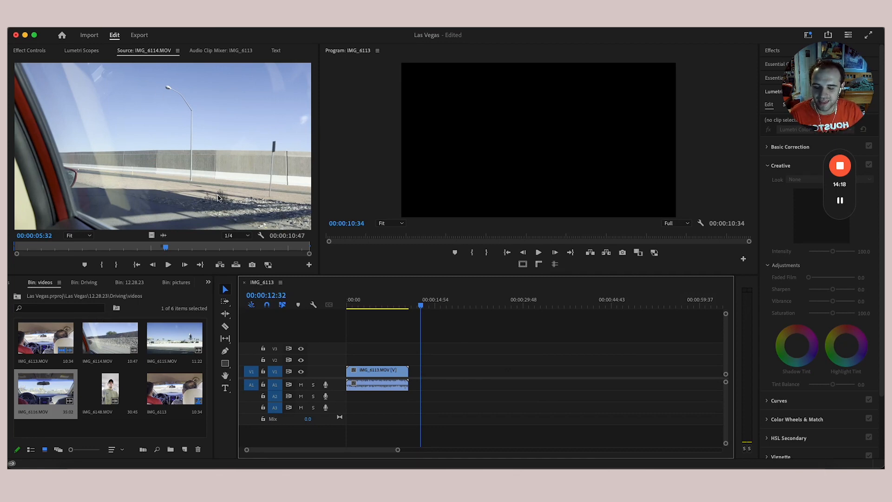
{"action": "left_click", "coordinate": [444, 307]}
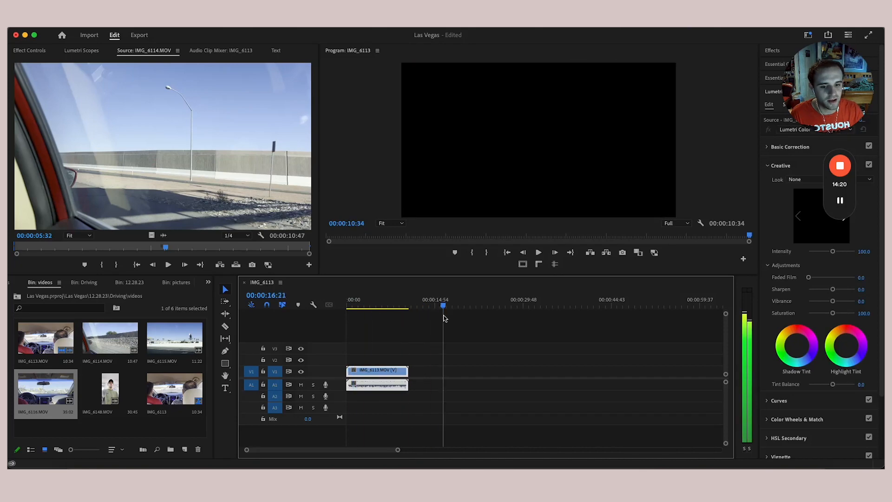
{"action": "left_click_drag", "start_coordinate": [443, 316], "coordinate": [348, 358]}
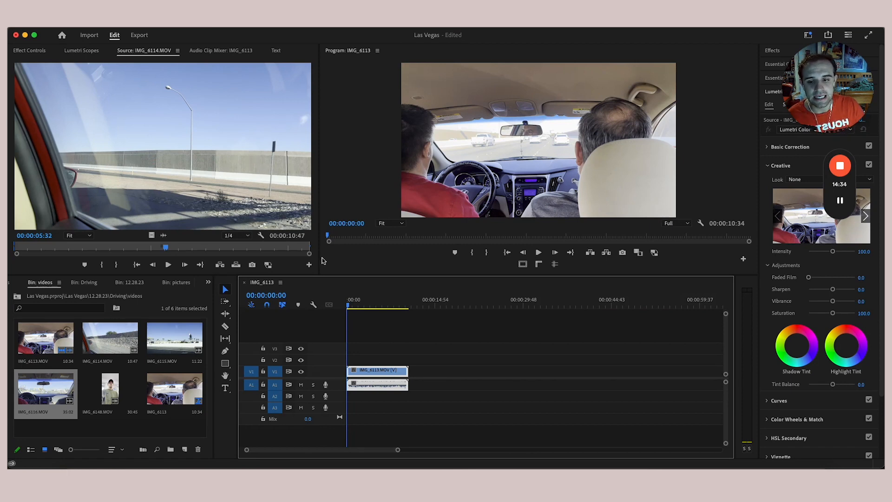
{"action": "left_click_drag", "start_coordinate": [319, 263], "coordinate": [270, 265]}
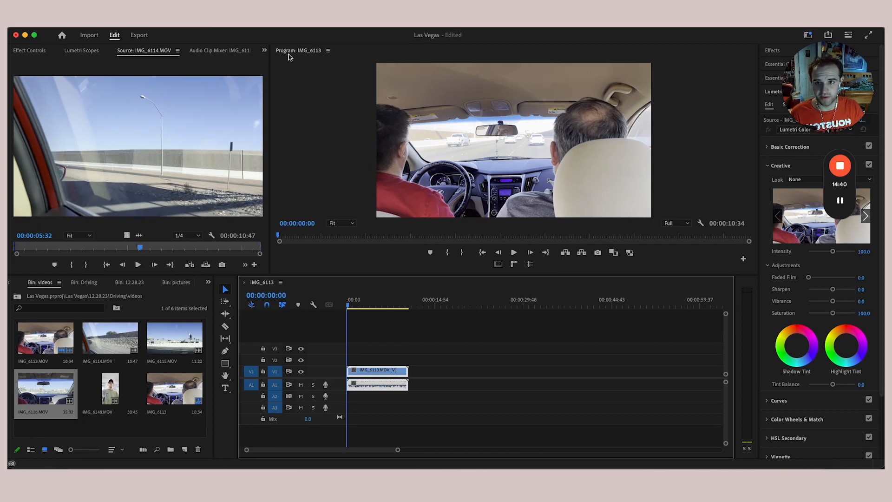
{"action": "left_click", "coordinate": [375, 305]}
{"action": "key", "text": "space"}
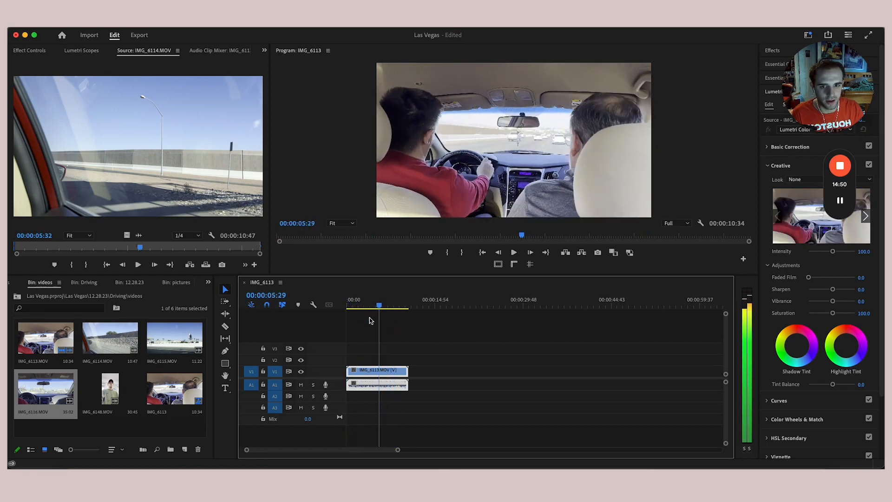
{"action": "left_click_drag", "start_coordinate": [370, 318], "coordinate": [330, 326]}
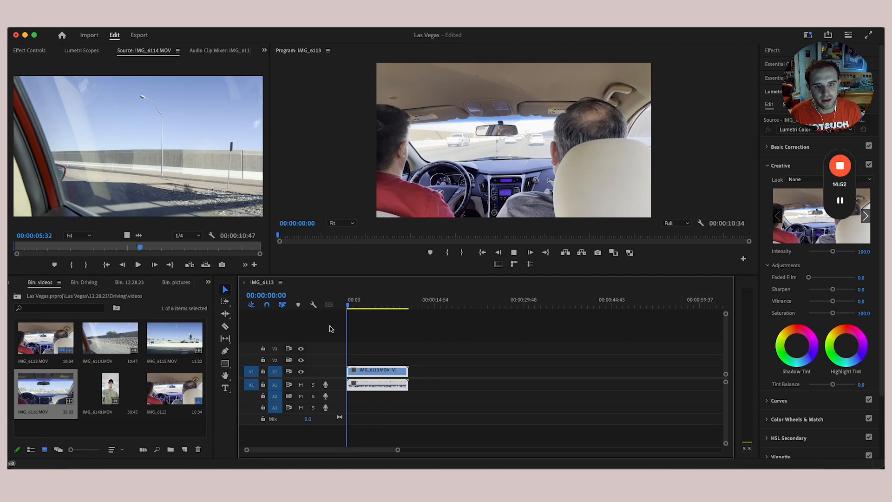
{"action": "key", "text": "space"}
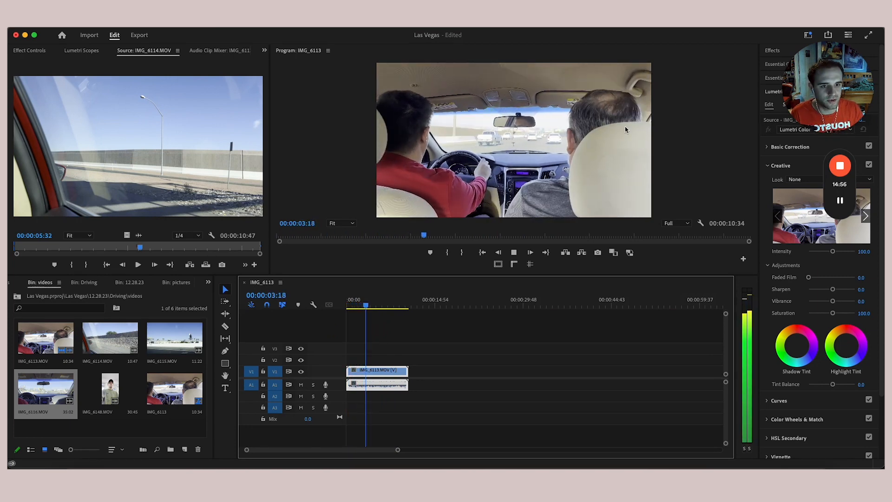
{"action": "key", "text": "space"}
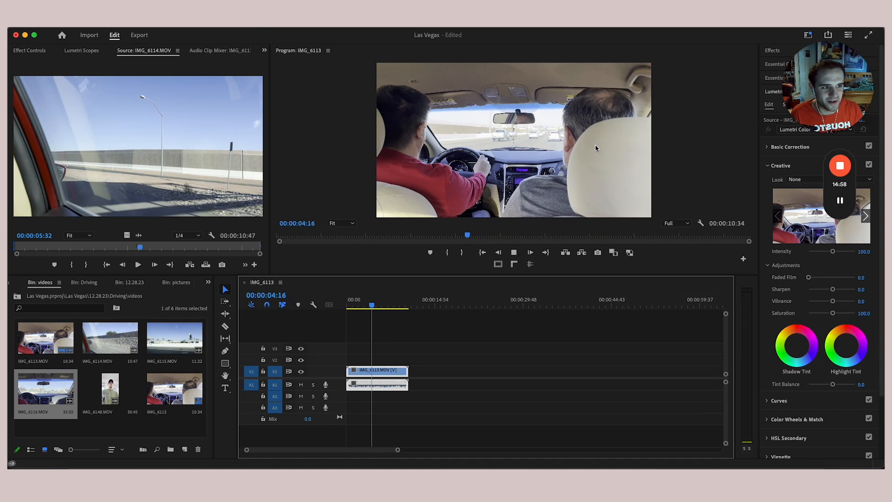
{"action": "key", "text": "space"}
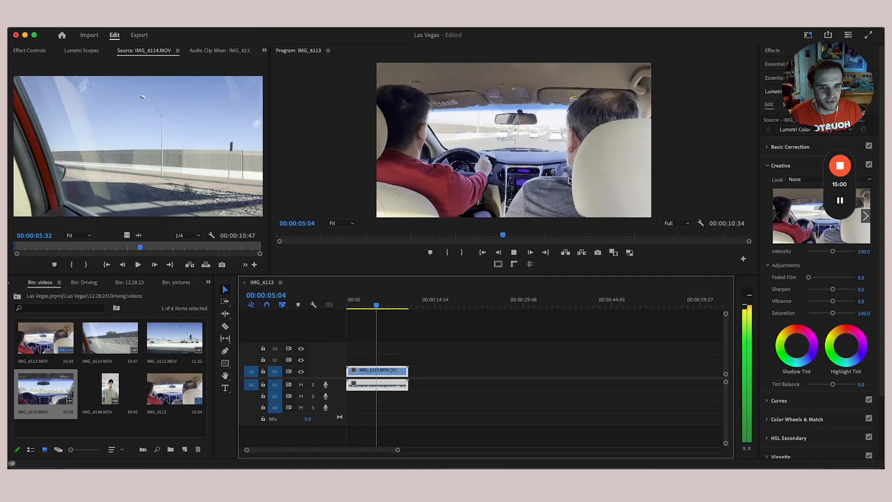
{"action": "key", "text": "space"}
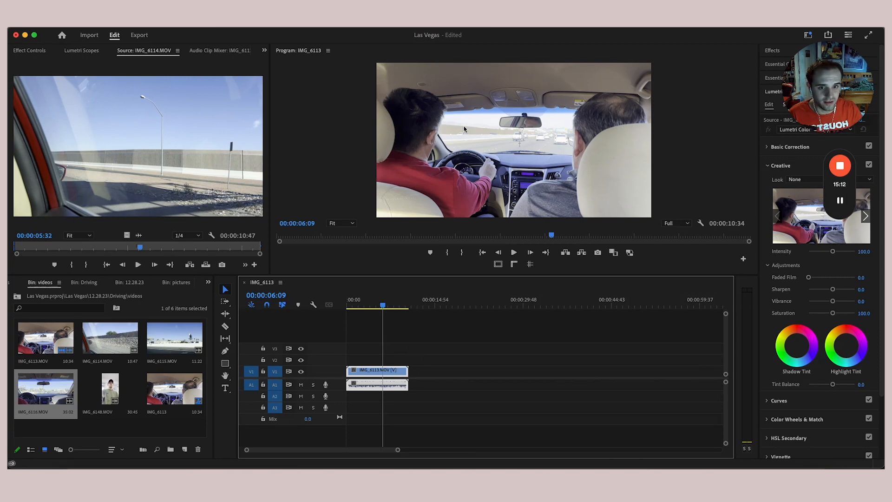
{"action": "left_click_drag", "start_coordinate": [384, 304], "coordinate": [387, 324]}
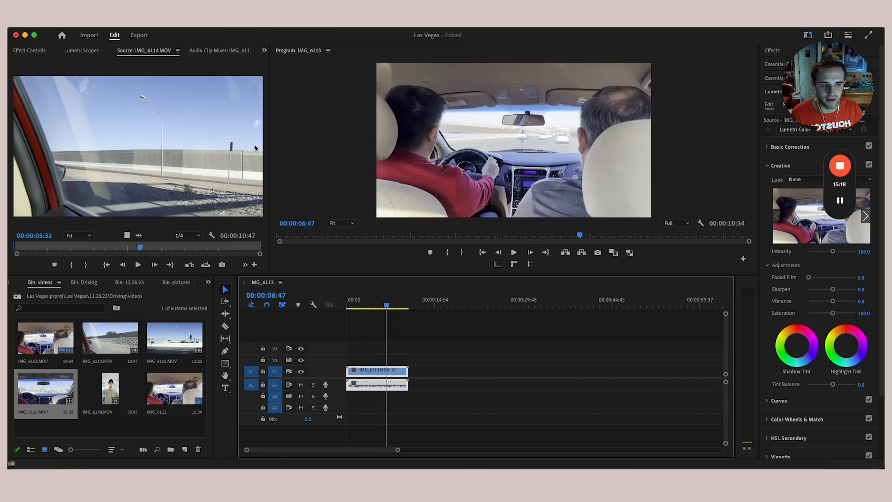
{"action": "left_click", "coordinate": [169, 388]}
- Load IMG_6115.MOV in the Source Monitor and play the sequence, returning to about four seconds
{"action": "double_click", "coordinate": [174, 338]}
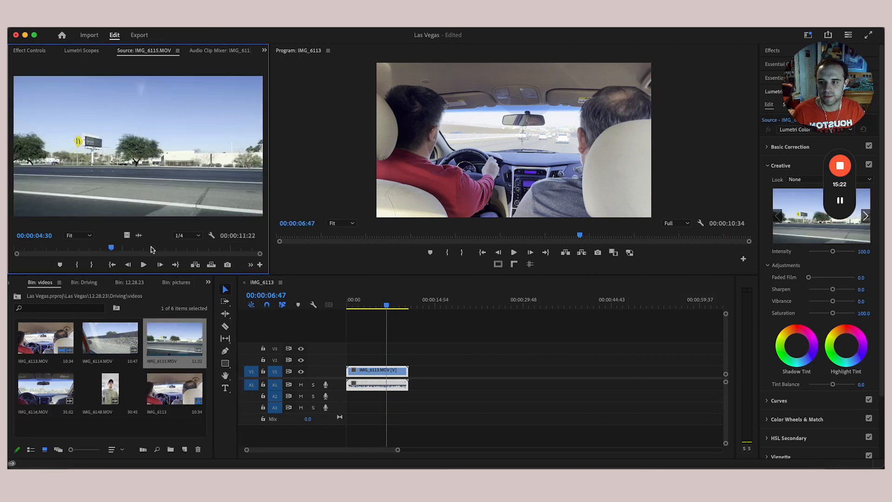
{"action": "left_click", "coordinate": [409, 344]}
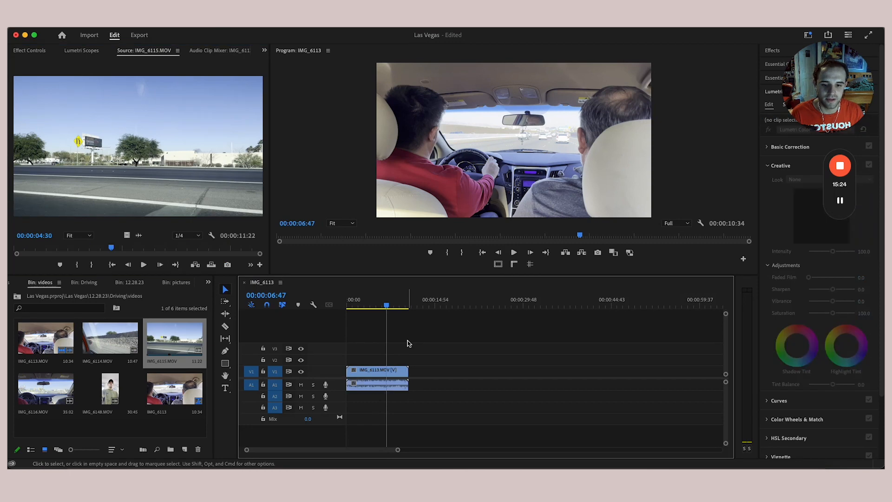
{"action": "key", "text": "space"}
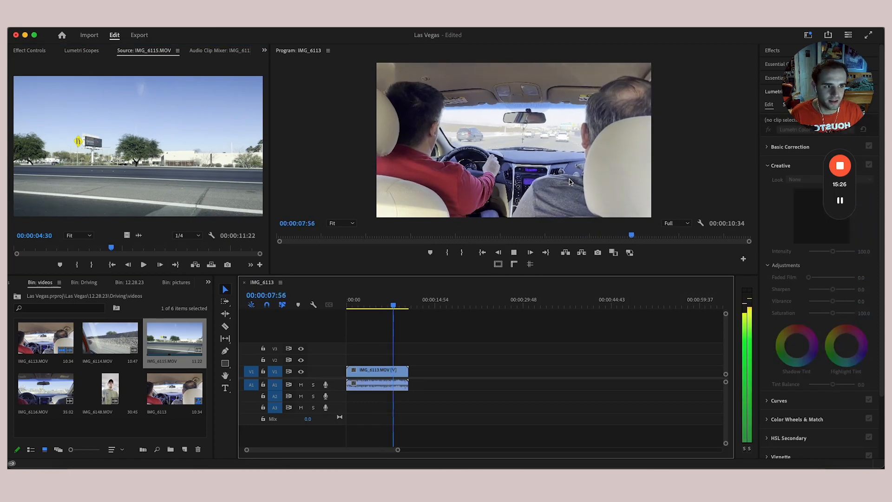
{"action": "left_click_drag", "start_coordinate": [396, 306], "coordinate": [384, 331]}
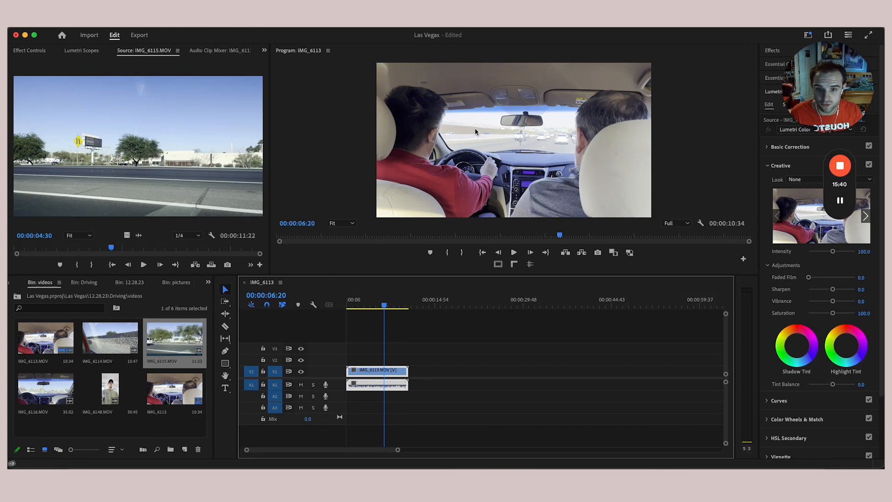
- Place IMG_6115 on V1 after IMG_6113 and play back the new clip and its source
{"action": "left_click_drag", "start_coordinate": [128, 161], "coordinate": [421, 376]}
{"action": "left_click", "coordinate": [436, 306]}
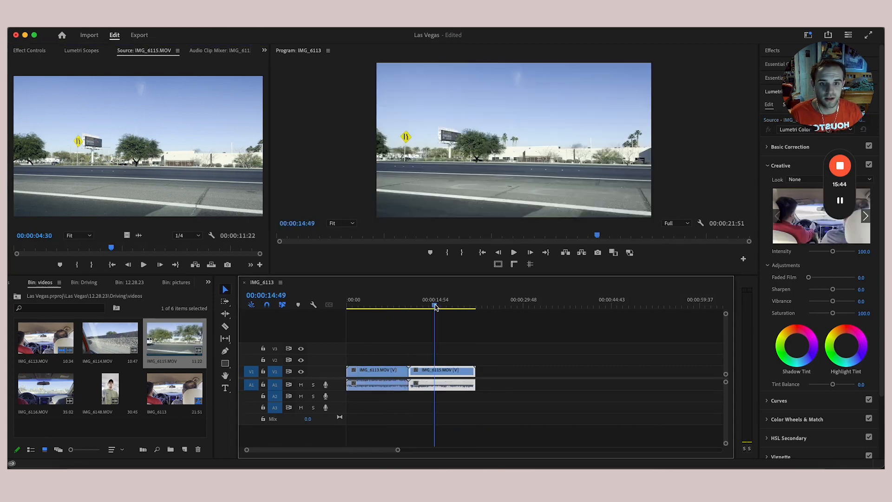
{"action": "key", "text": "space"}
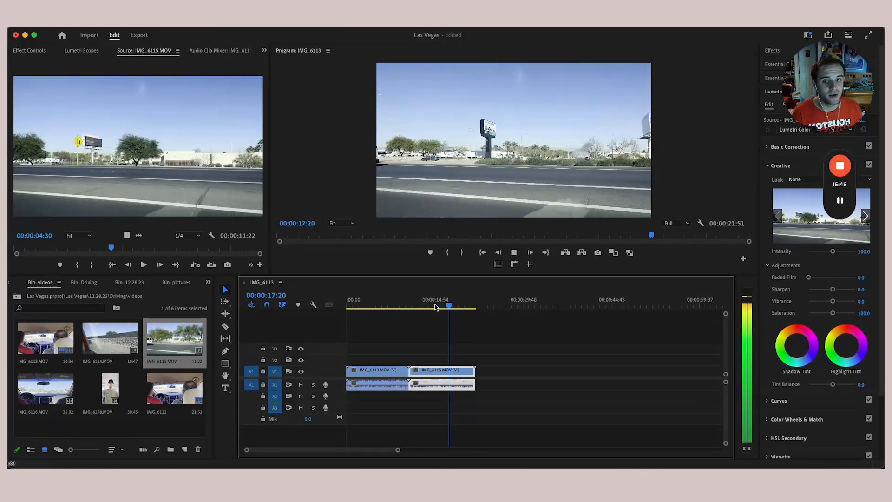
{"action": "key", "text": "space"}
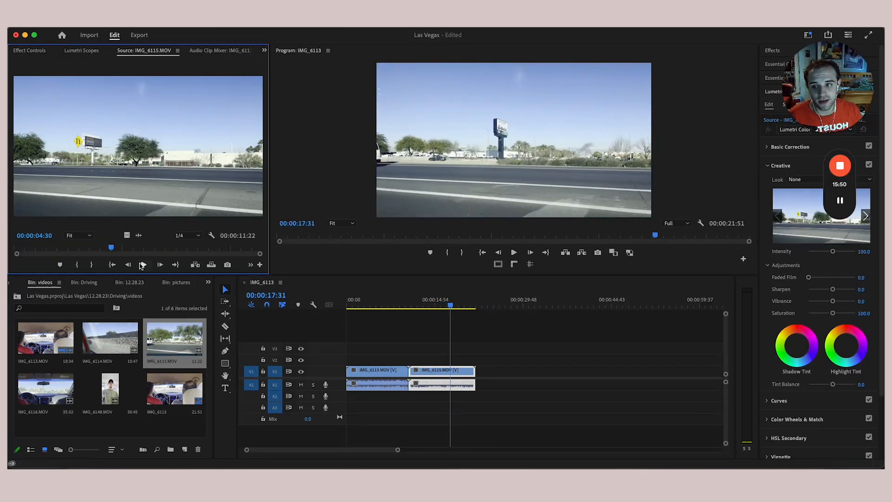
{"action": "left_click", "coordinate": [144, 265]}
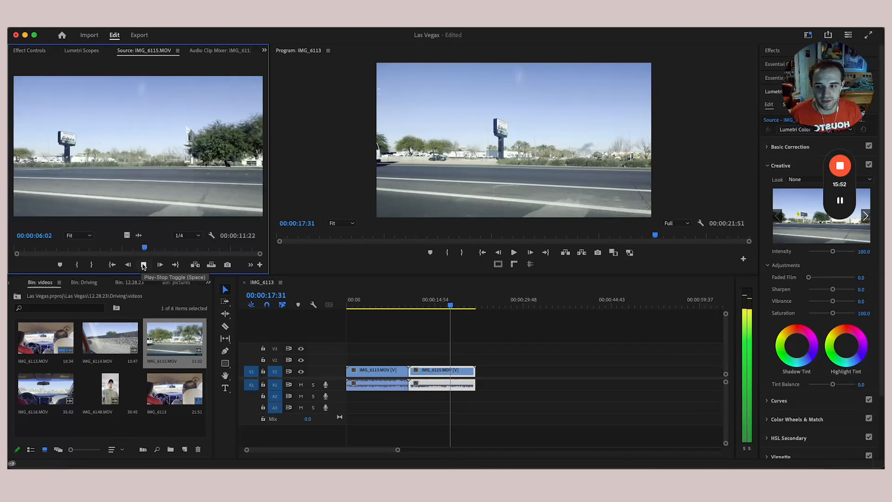
{"action": "key", "text": "space"}
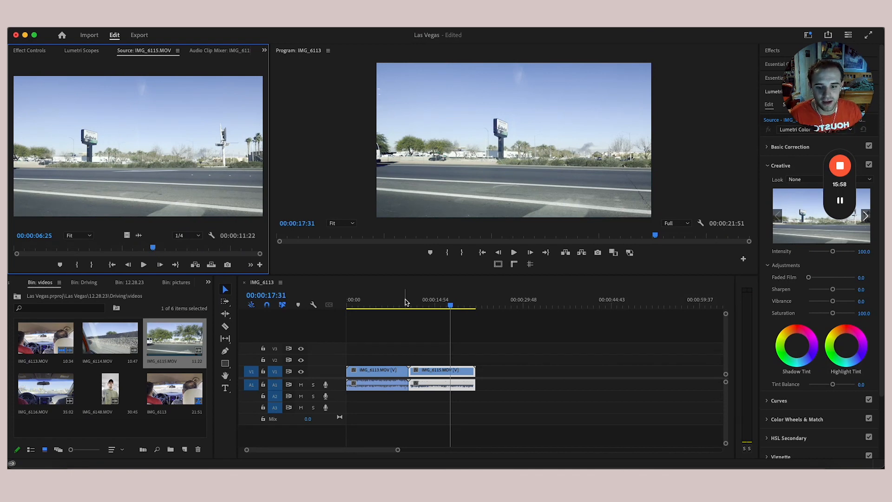
{"action": "left_click_drag", "start_coordinate": [405, 302], "coordinate": [429, 321]}
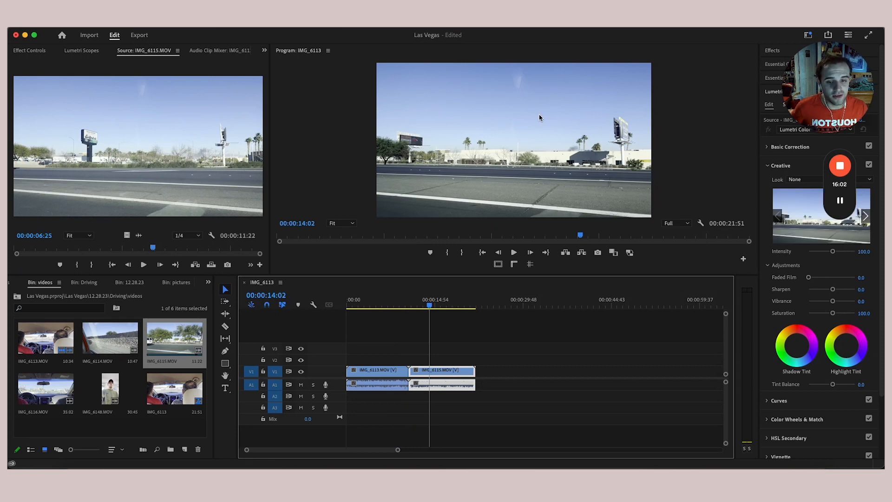
- Razor IMG_6115 at 00:00:11:57, delete the first piece and slide the clip left to close the gap
{"action": "mouse_move", "coordinate": [419, 304]}
{"action": "left_mouse_down"}
{"action": "mouse_move", "coordinate": [402, 308]}
{"action": "mouse_move", "coordinate": [417, 309]}
{"action": "left_mouse_up"}
{"action": "left_click_drag", "start_coordinate": [397, 450], "coordinate": [348, 457]}
{"action": "key", "text": "c"}
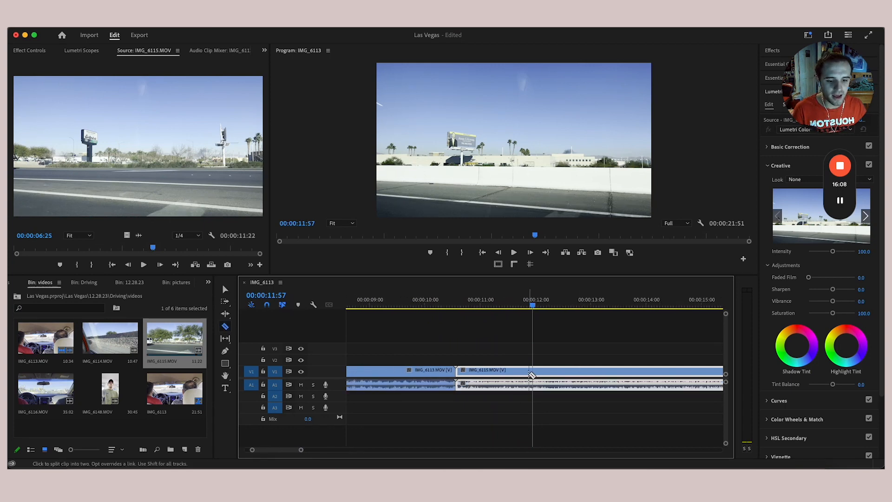
{"action": "left_click", "coordinate": [533, 375]}
{"action": "key", "text": "v"}
{"action": "key", "text": "Delete"}
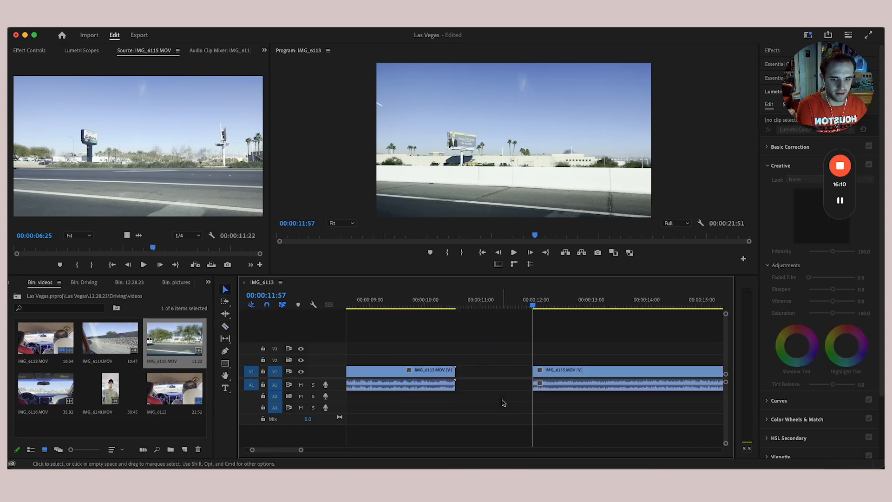
{"action": "left_click_drag", "start_coordinate": [575, 379], "coordinate": [498, 379]}
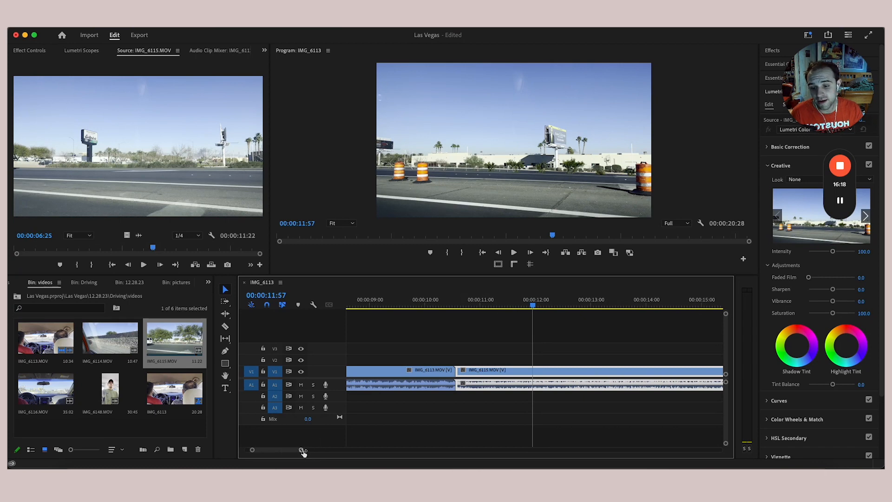
- Play back across the new cut between IMG_6113 and IMG_6115
{"action": "left_click_drag", "start_coordinate": [303, 452], "coordinate": [352, 454]}
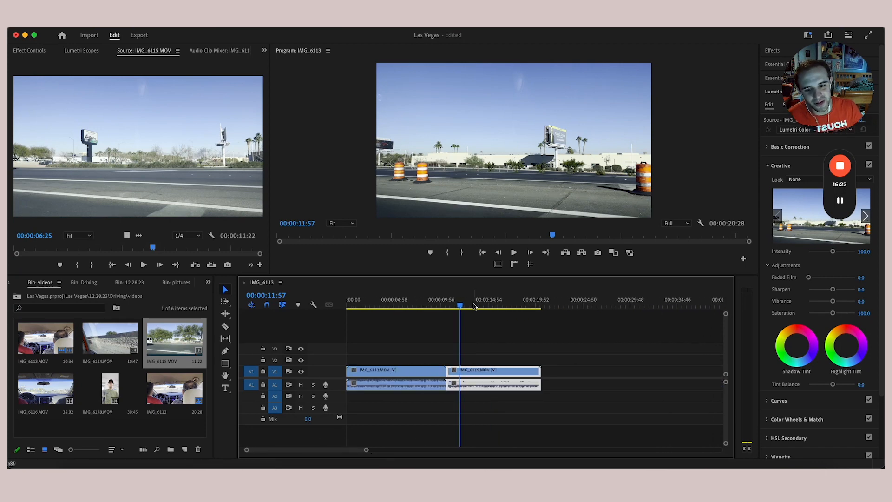
{"action": "left_click_drag", "start_coordinate": [475, 305], "coordinate": [443, 318]}
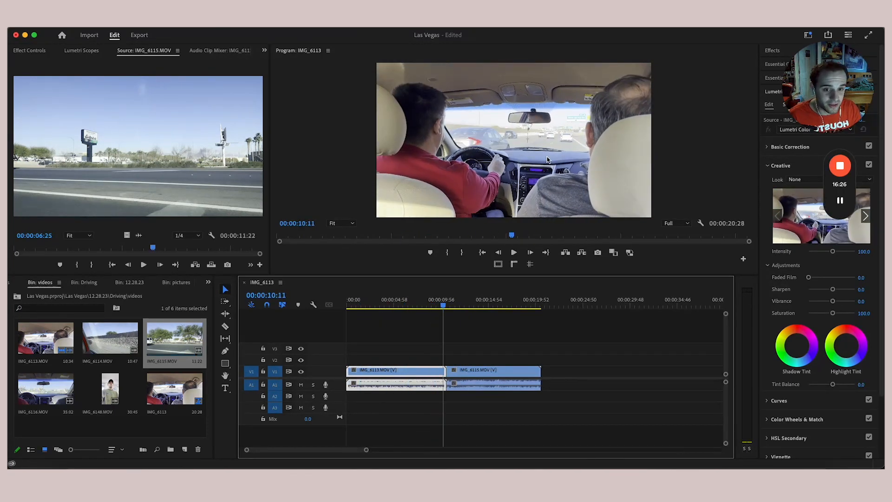
{"action": "key", "text": "space"}
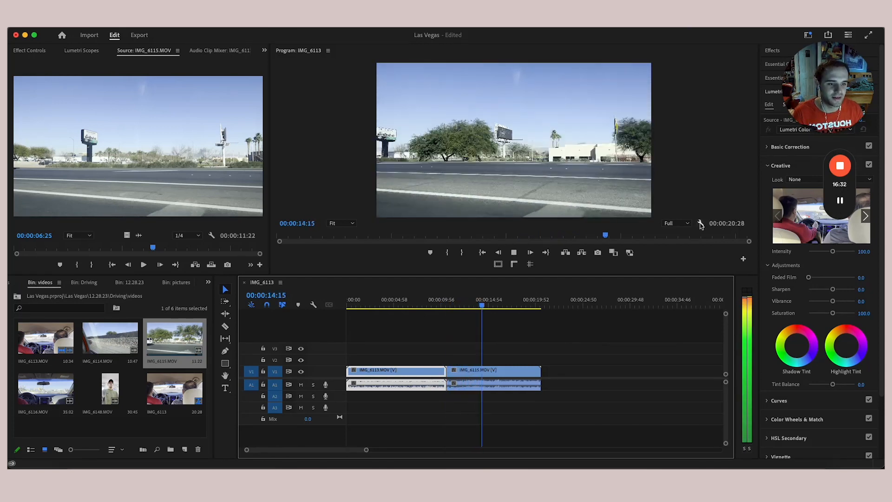
{"action": "key", "text": "space"}
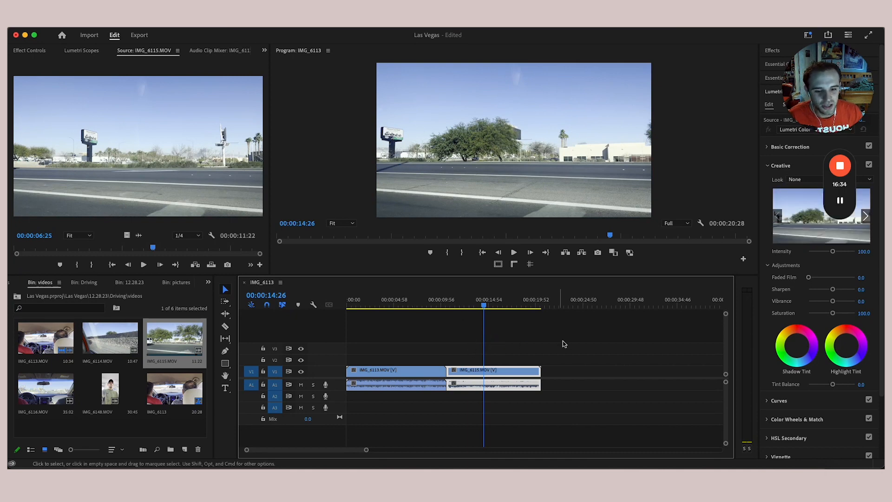
{"action": "left_click_drag", "start_coordinate": [827, 101], "coordinate": [62, 93]}
{"action": "left_click_drag", "start_coordinate": [830, 191], "coordinate": [48, 178]}
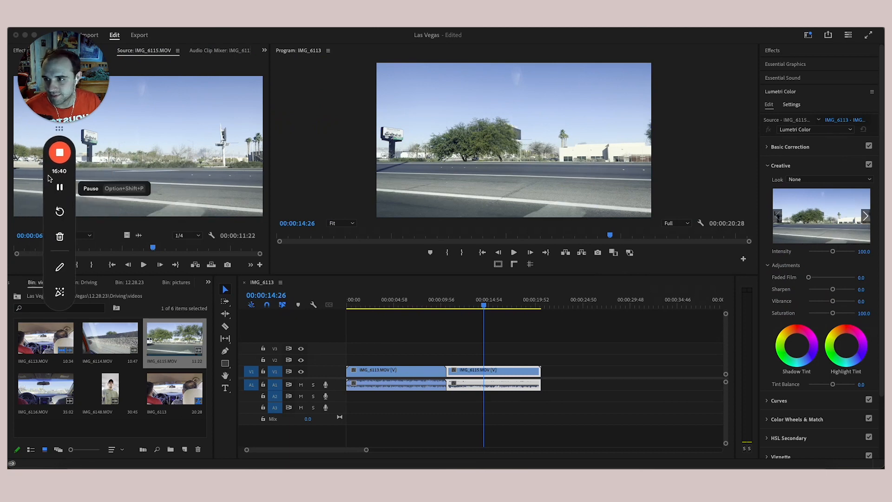
- Drag the Lumetri Color divider left to widen the panel and bring up the Workspaces list
{"action": "left_click", "coordinate": [732, 38]}
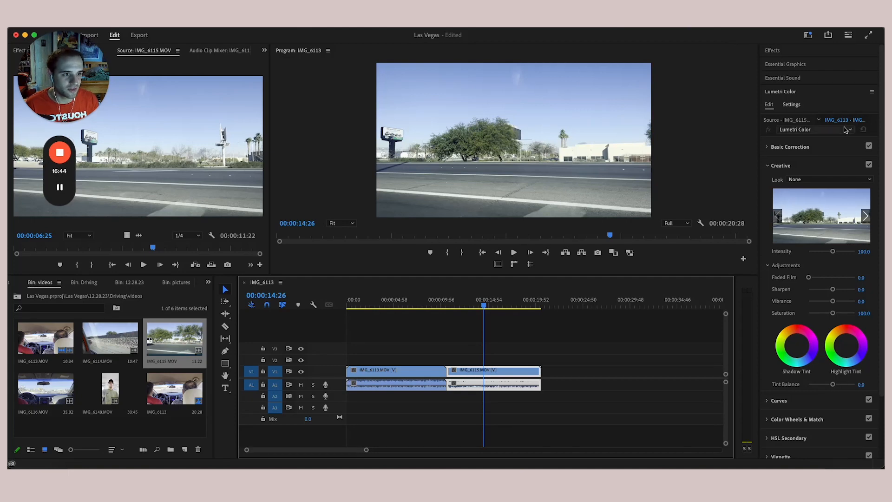
{"action": "left_click_drag", "start_coordinate": [759, 191], "coordinate": [647, 209]}
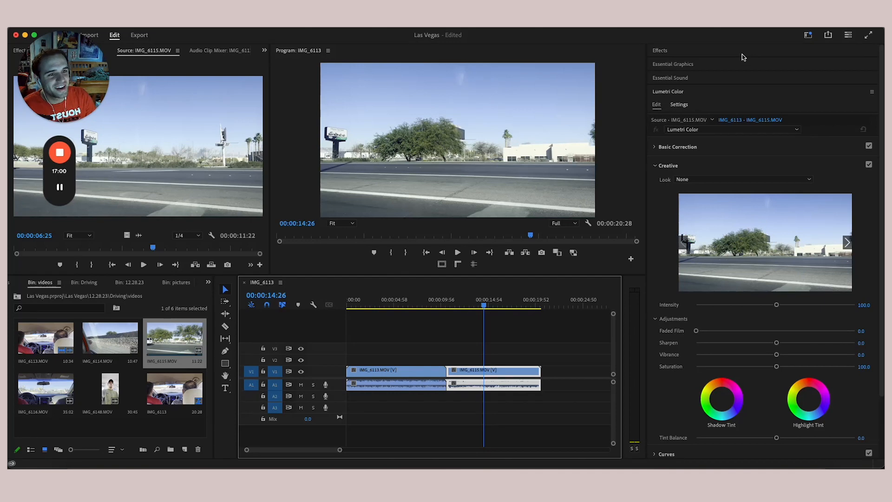
{"action": "left_click", "coordinate": [809, 36]}
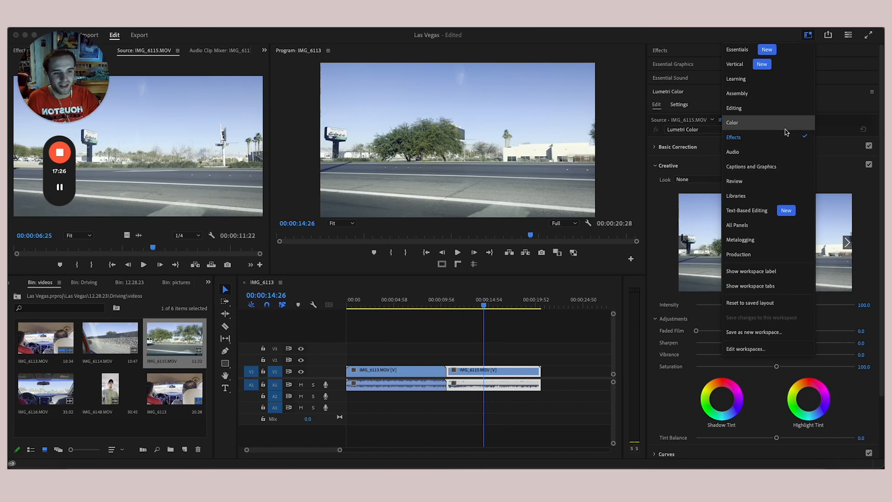
{"action": "left_click", "coordinate": [784, 95]}
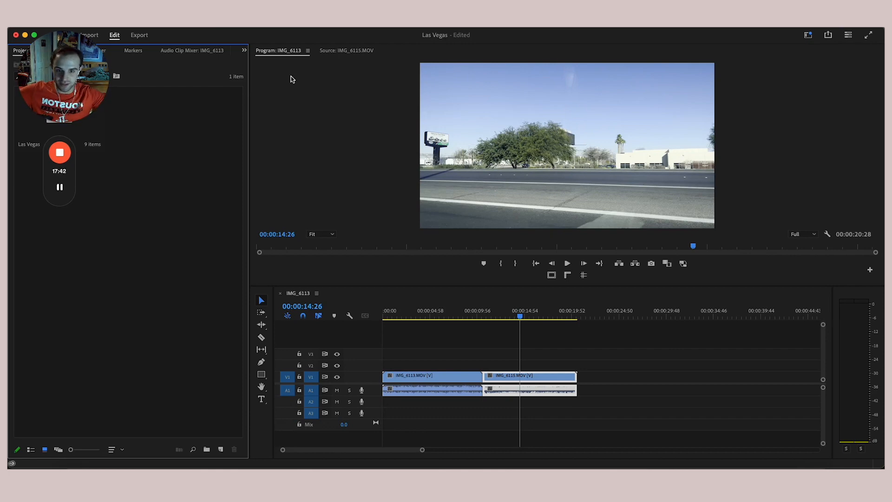
{"action": "left_click_drag", "start_coordinate": [52, 81], "coordinate": [203, 125]}
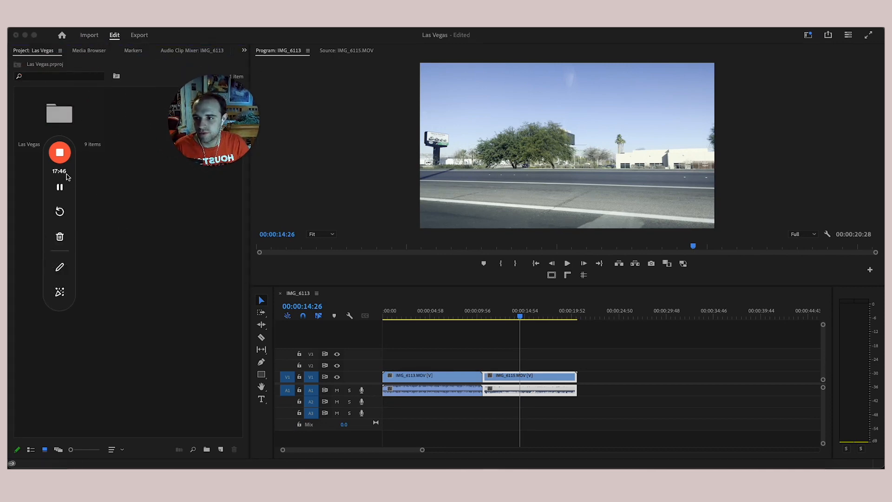
{"action": "left_click_drag", "start_coordinate": [65, 173], "coordinate": [243, 248]}
{"action": "double_click", "coordinate": [59, 116]}
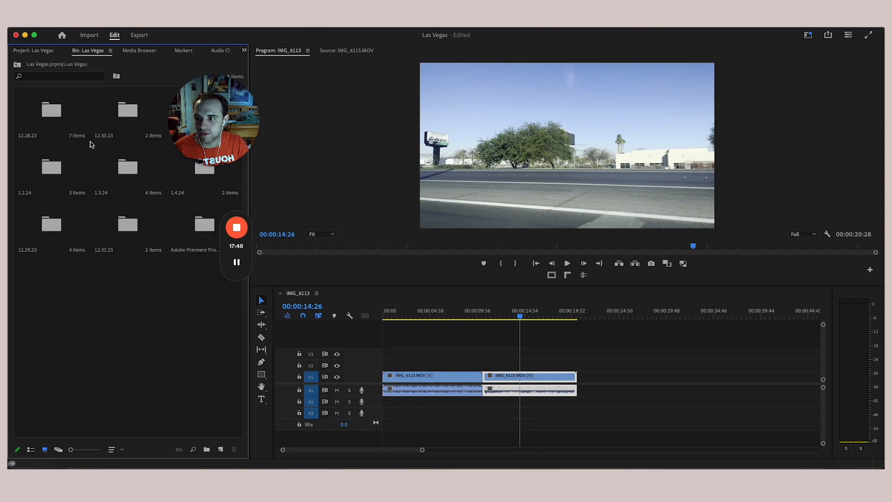
{"action": "double_click", "coordinate": [53, 122]}
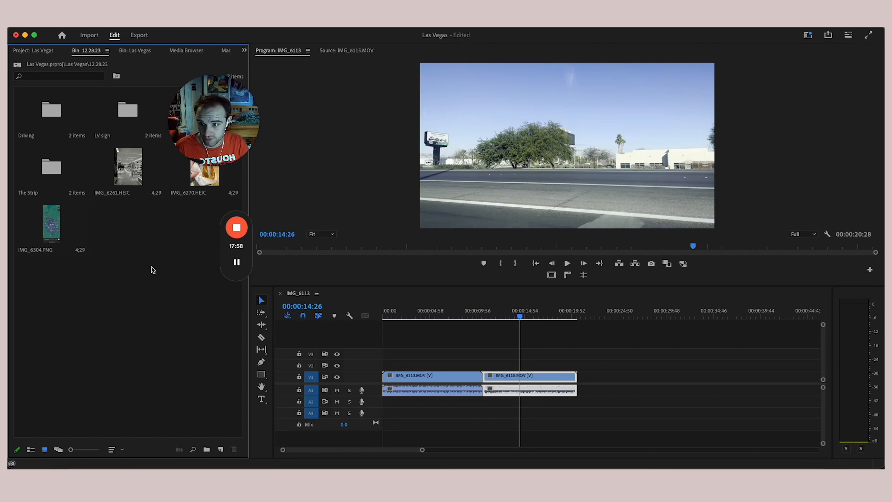
{"action": "left_click", "coordinate": [428, 358]}
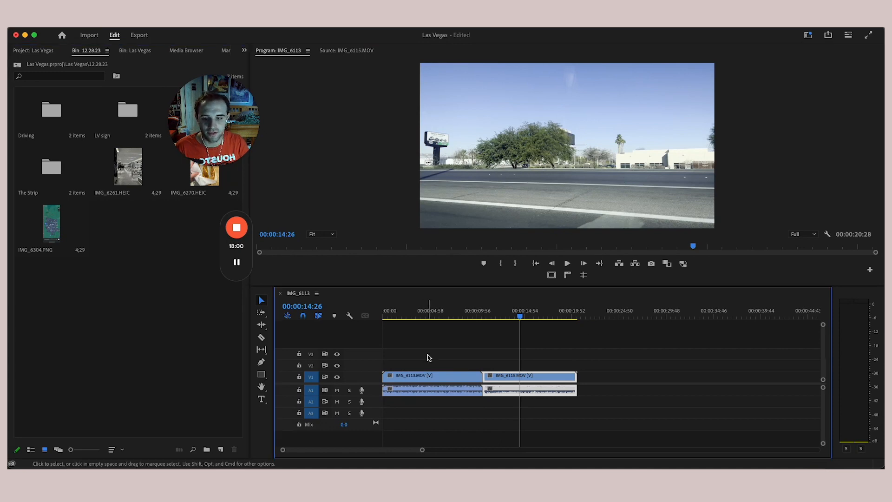
{"action": "left_click", "coordinate": [365, 165]}
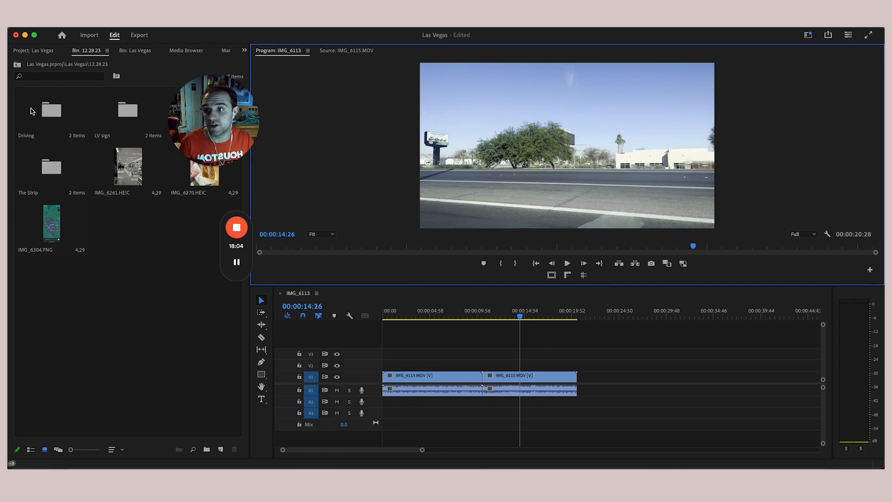
- Append IMG_6261.HEIC and IMG_6304.PNG to V1 after IMG_6115 and play the 00:00:30:22 sequence
{"action": "left_click_drag", "start_coordinate": [118, 166], "coordinate": [586, 387]}
{"action": "left_click_drag", "start_coordinate": [52, 225], "coordinate": [629, 381]}
{"action": "left_click", "coordinate": [410, 312]}
{"action": "key", "text": "space"}
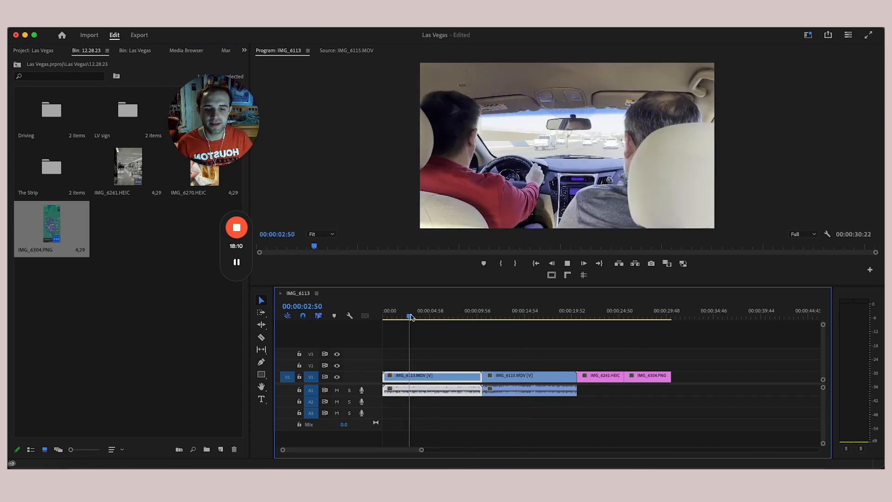
{"action": "left_click", "coordinate": [562, 312]}
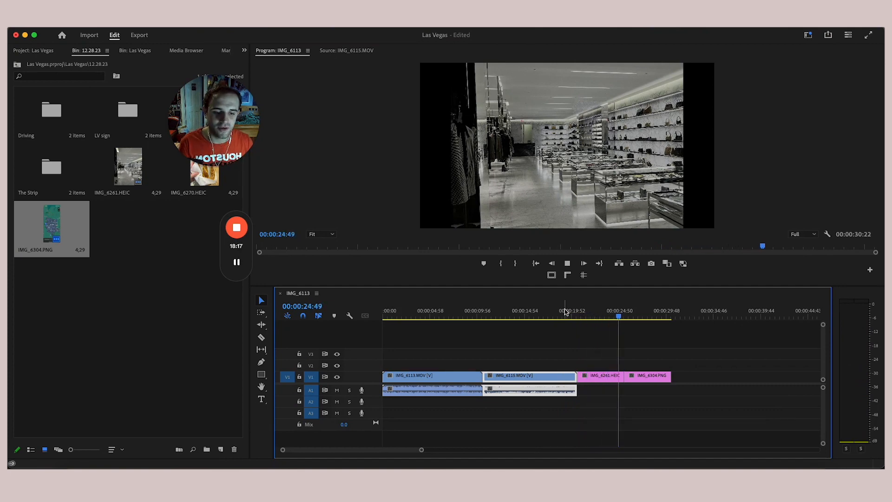
{"action": "key", "text": "space"}
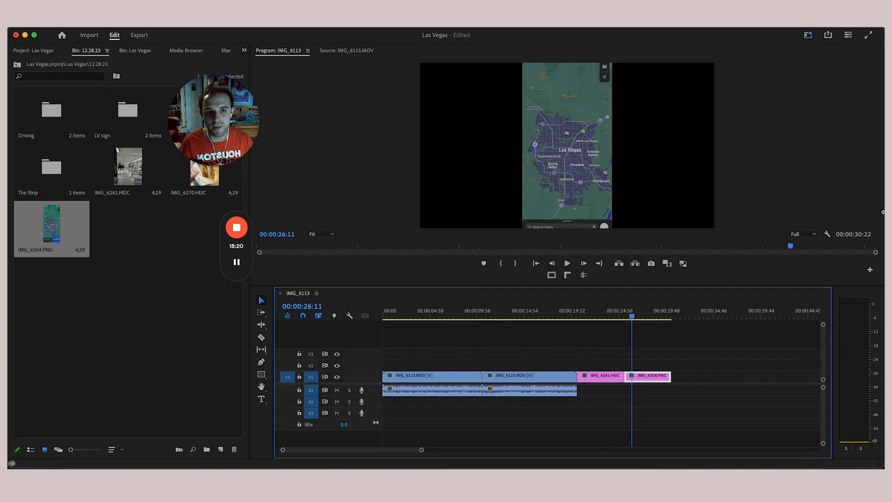
{"action": "left_click", "coordinate": [808, 35]}
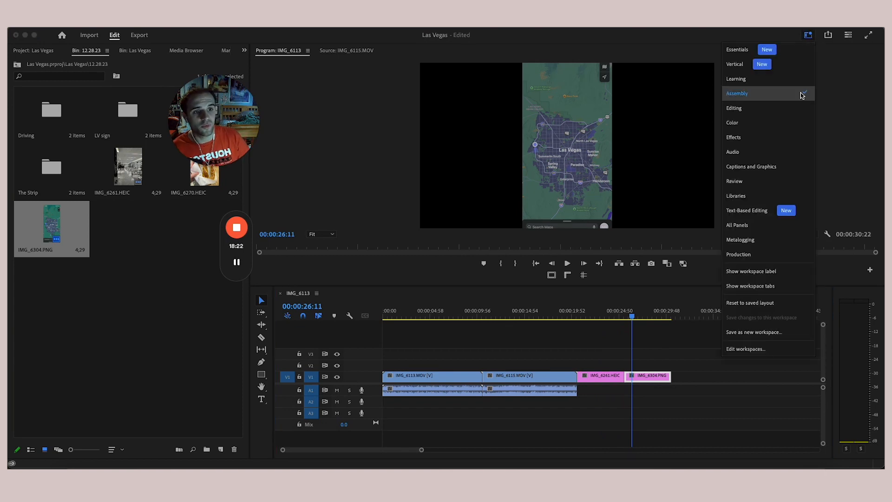
- Switch to the Editing workspace, widen the project panel, then try the Color workspace
{"action": "left_click", "coordinate": [793, 108]}
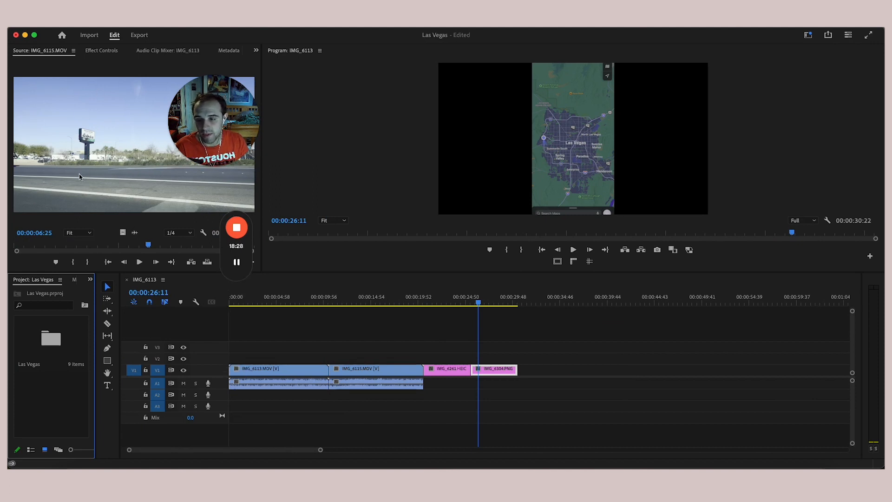
{"action": "left_click_drag", "start_coordinate": [96, 327], "coordinate": [174, 327]}
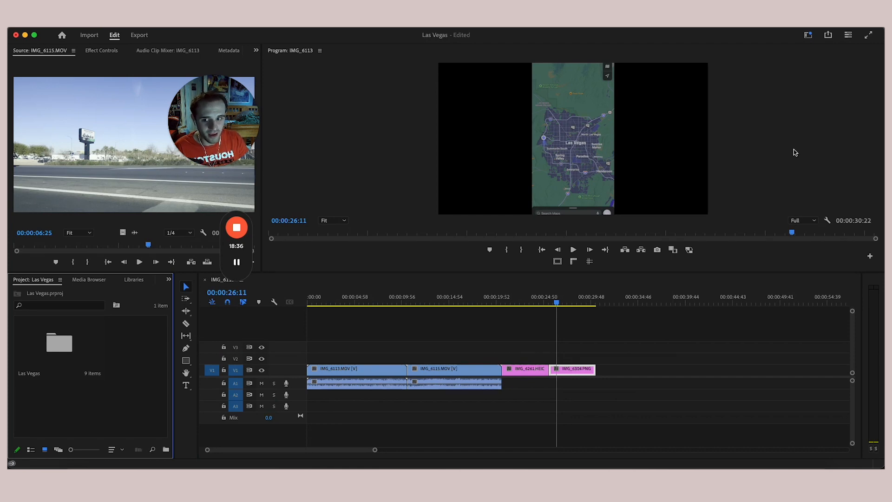
{"action": "left_click", "coordinate": [808, 35]}
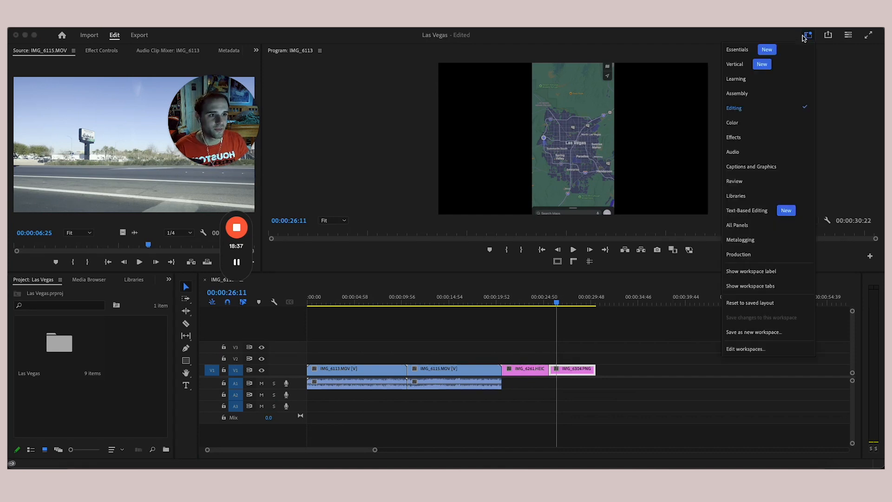
{"action": "left_click", "coordinate": [769, 123]}
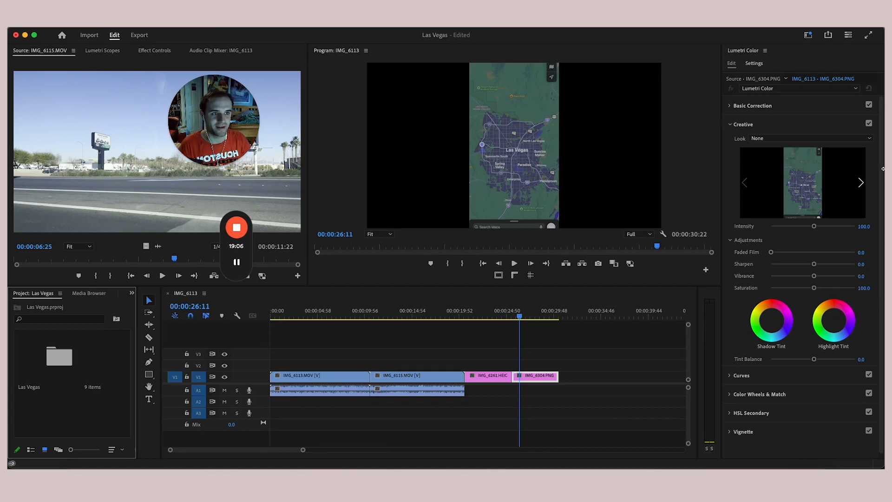
- Settle on the Effects workspace and widen the Program monitor, narrowing Lumetri Color
{"action": "left_click", "coordinate": [808, 36]}
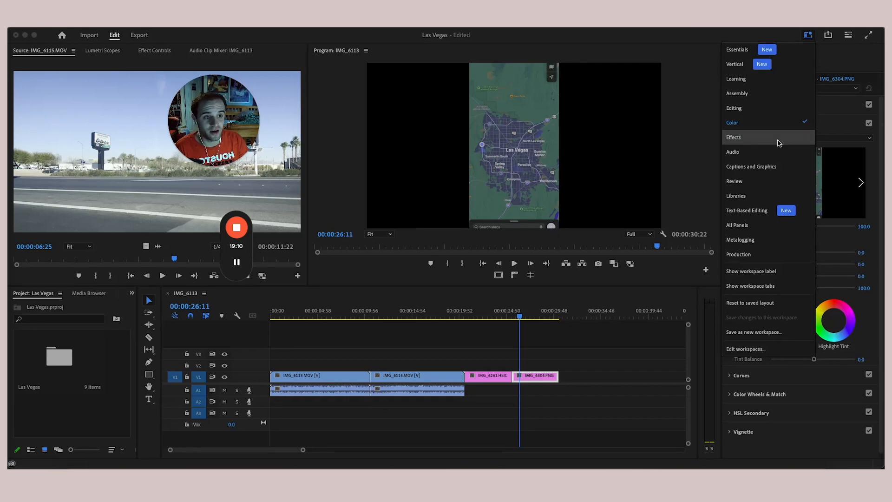
{"action": "left_click", "coordinate": [780, 141]}
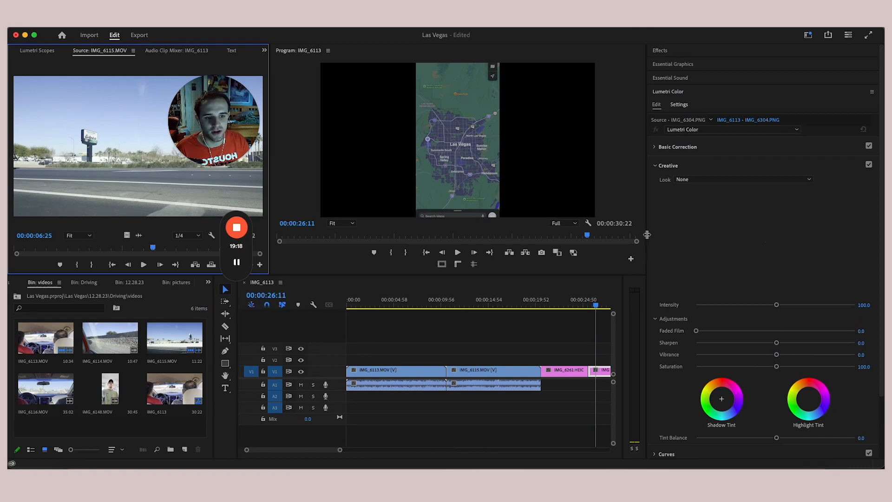
{"action": "left_click_drag", "start_coordinate": [647, 235], "coordinate": [718, 235]}
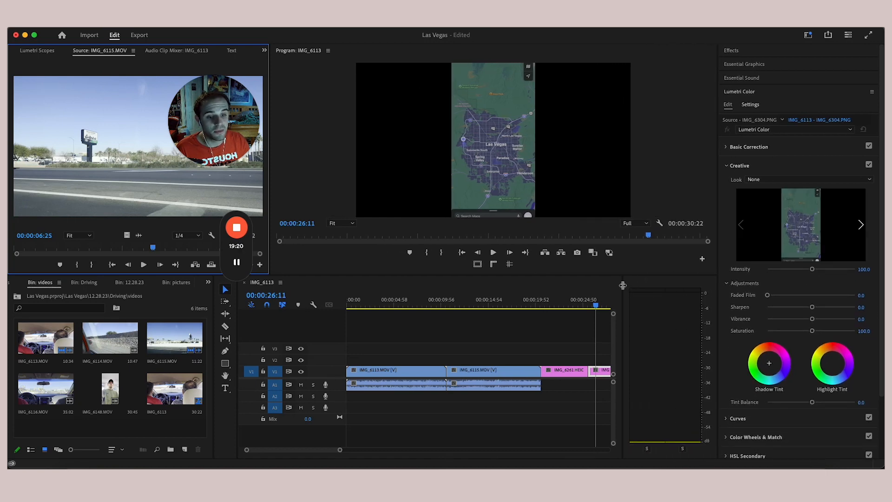
- Widen the timeline and browse the Effects panel's Video Transitions folder and Essential Graphics
{"action": "left_click_drag", "start_coordinate": [622, 286], "coordinate": [710, 287]}
{"action": "left_click", "coordinate": [803, 55]}
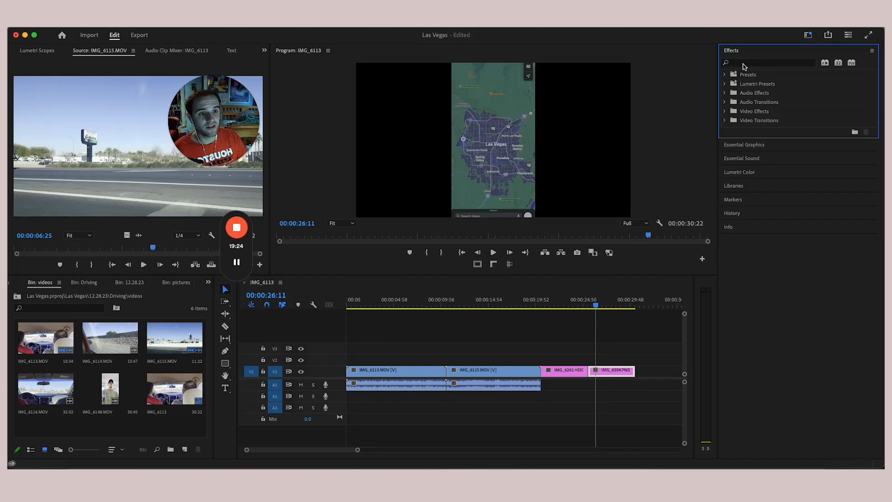
{"action": "left_click", "coordinate": [723, 120]}
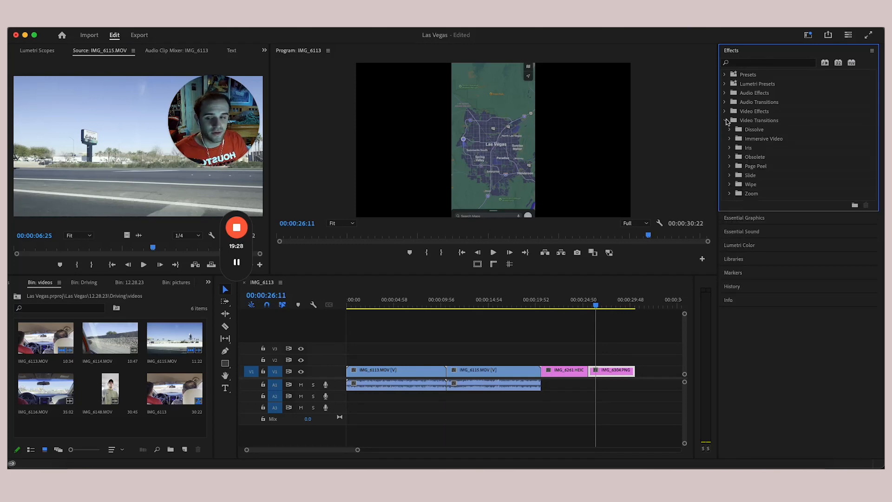
{"action": "left_click", "coordinate": [727, 121]}
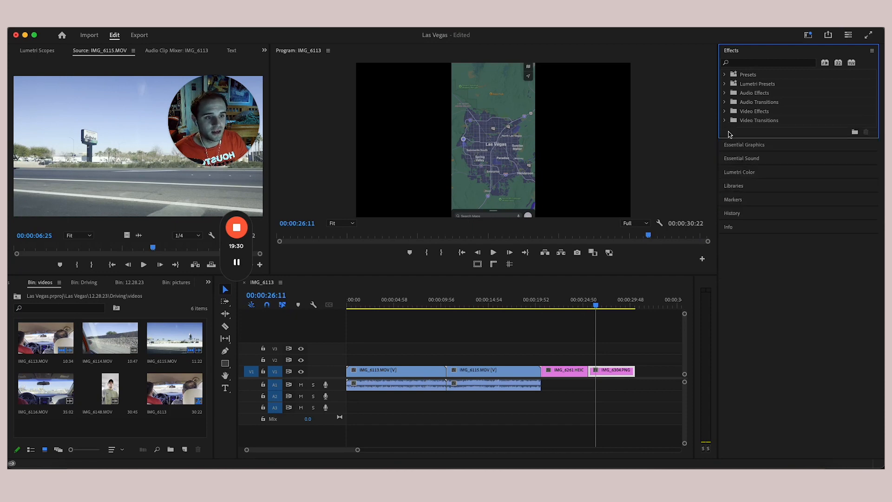
{"action": "left_click", "coordinate": [752, 146]}
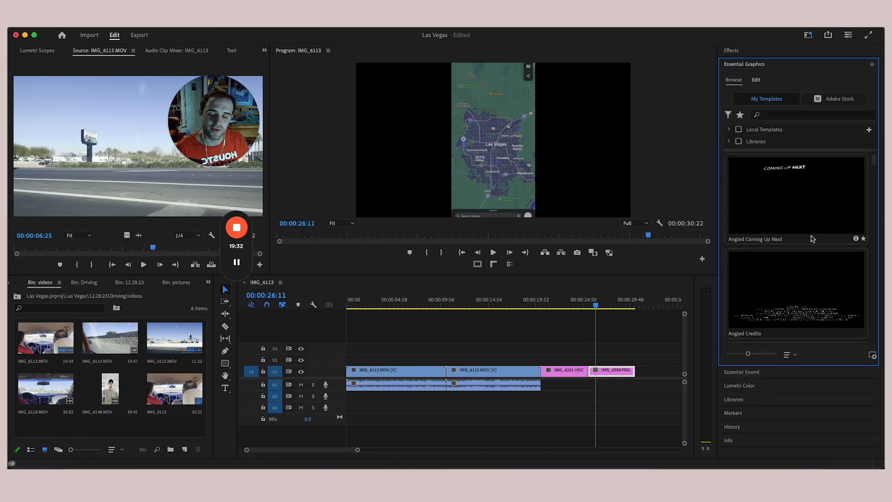
{"action": "scroll", "coordinate": [813, 239], "scroll_direction": "down", "scroll_amount": 2}
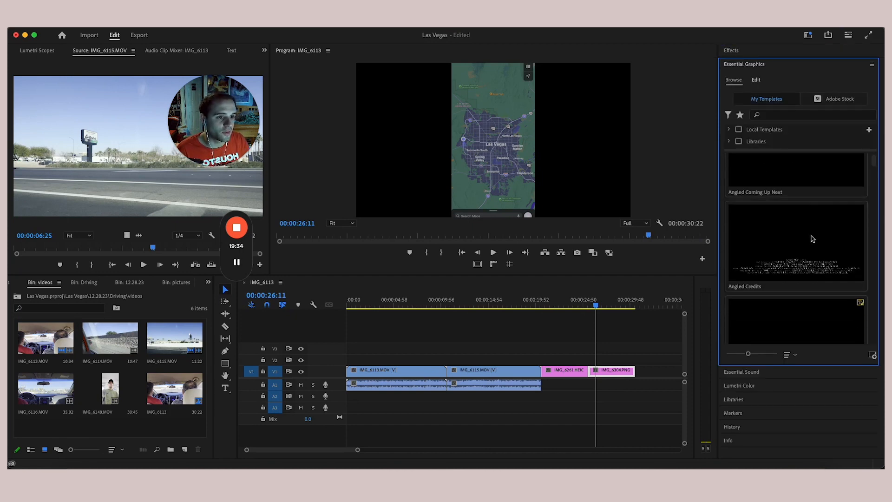
{"action": "mouse_move", "coordinate": [877, 161]}
{"action": "left_mouse_down"}
{"action": "mouse_move", "coordinate": [873, 201]}
{"action": "mouse_move", "coordinate": [875, 155]}
{"action": "left_mouse_up"}
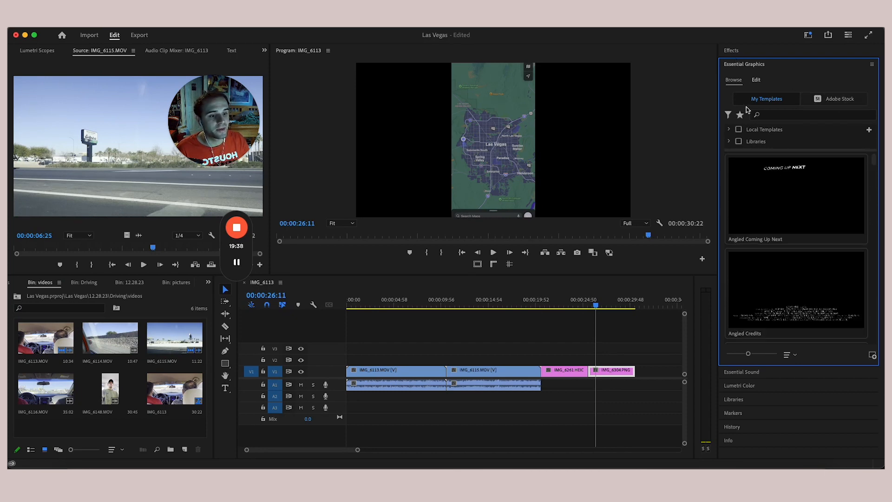
- View Essential Sound's stock music browser, then expand Lumetri Color to its Creative settings
{"action": "left_click", "coordinate": [752, 372]}
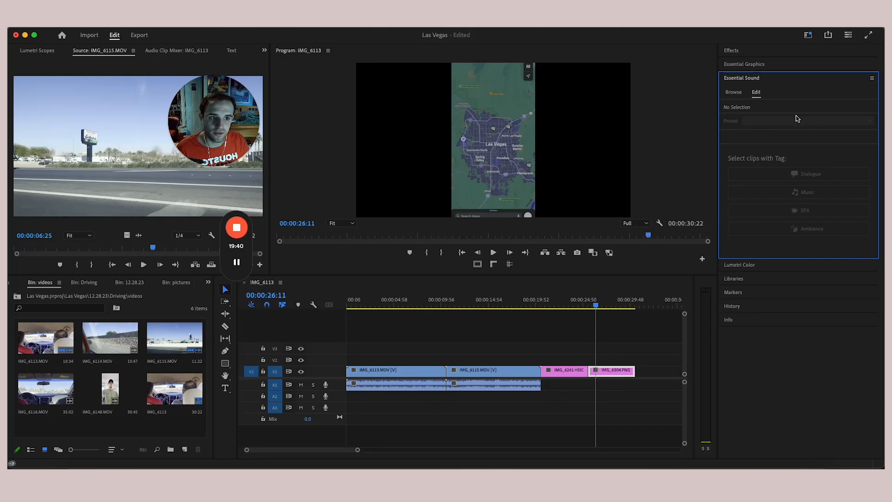
{"action": "left_click", "coordinate": [730, 95]}
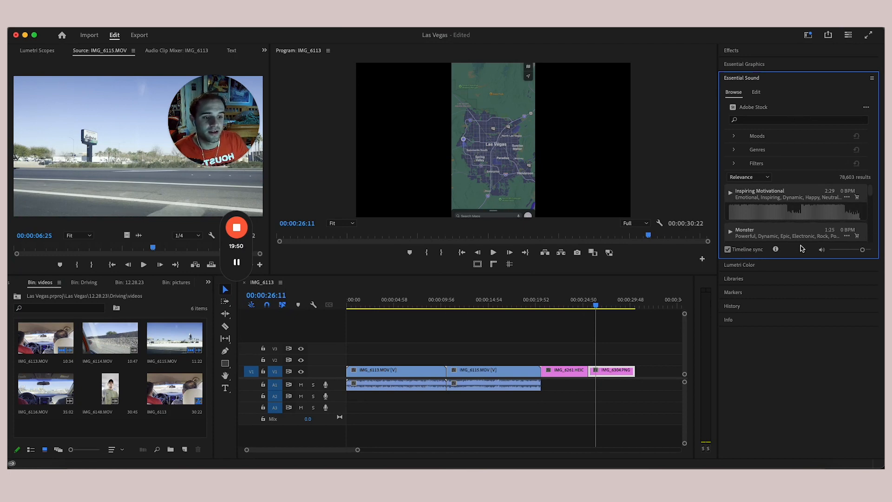
{"action": "left_click", "coordinate": [787, 266]}
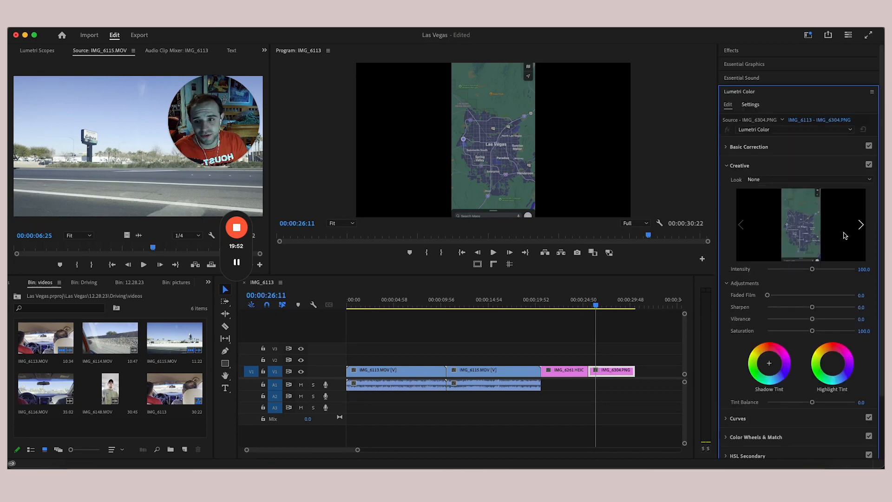
{"action": "scroll", "coordinate": [803, 321], "scroll_direction": "down", "scroll_amount": 3}
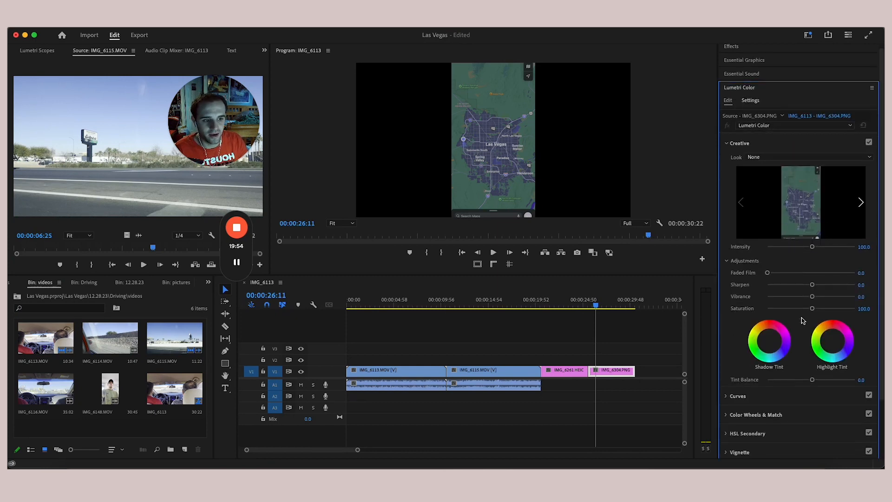
{"action": "left_click", "coordinate": [809, 35]}
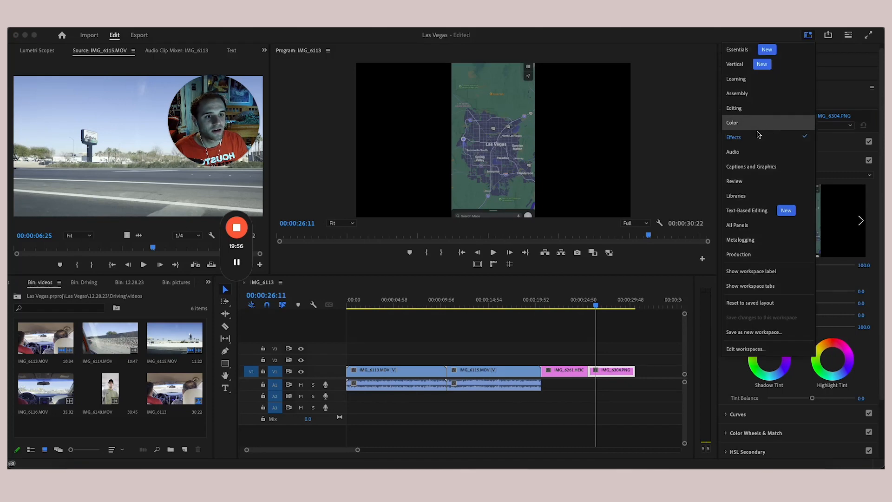
{"action": "left_click", "coordinate": [761, 128]}
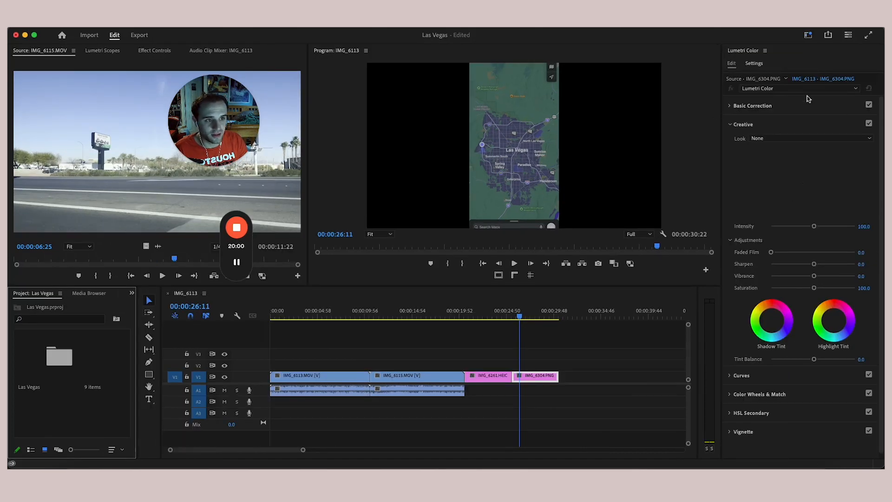
{"action": "left_click", "coordinate": [808, 34]}
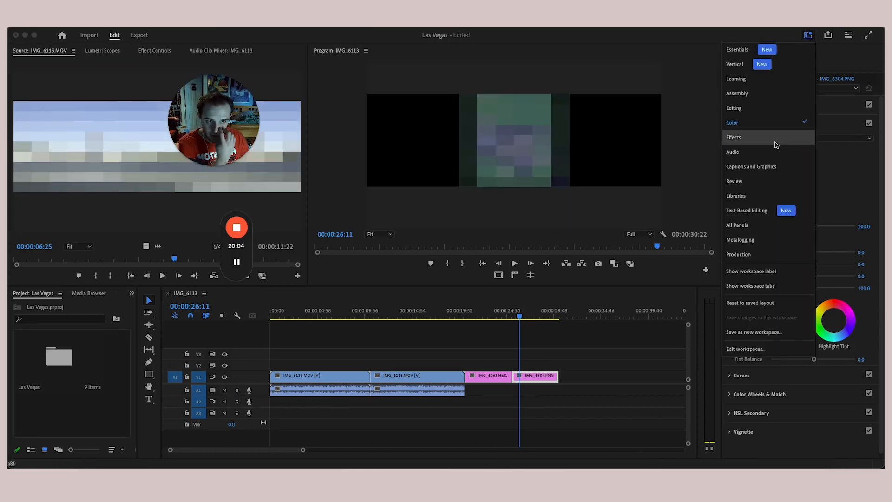
{"action": "left_click", "coordinate": [775, 145]}
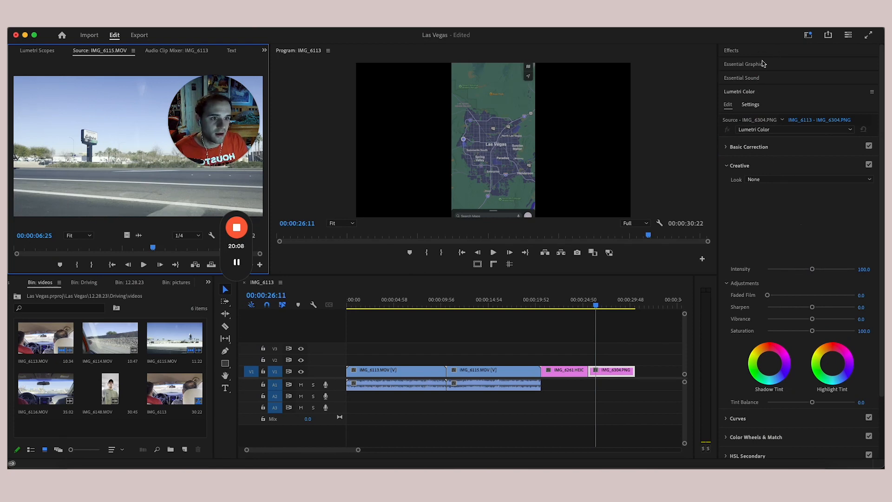
- Expand the Libraries panel, then the Effects panel to list its Presets, Effects and Transitions folders
{"action": "scroll", "coordinate": [806, 228], "scroll_direction": "down", "scroll_amount": 2}
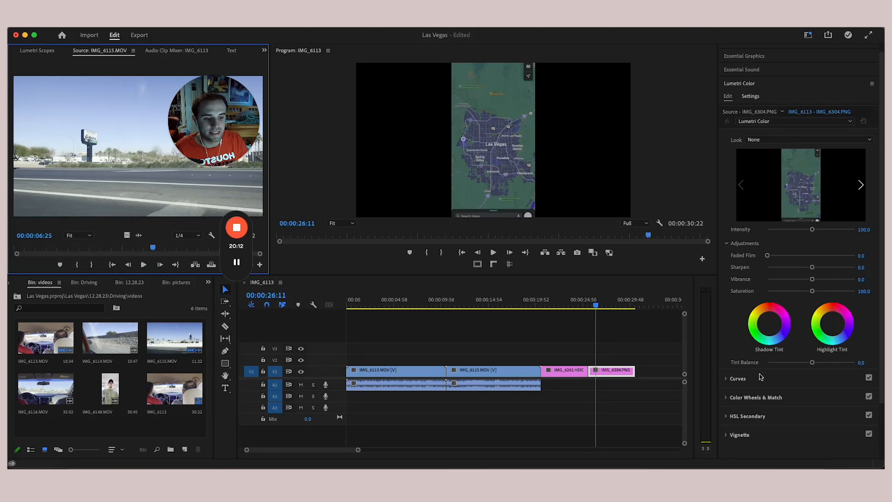
{"action": "scroll", "coordinate": [761, 378], "scroll_direction": "down", "scroll_amount": 1}
{"action": "scroll", "coordinate": [761, 378], "scroll_direction": "down", "scroll_amount": 1}
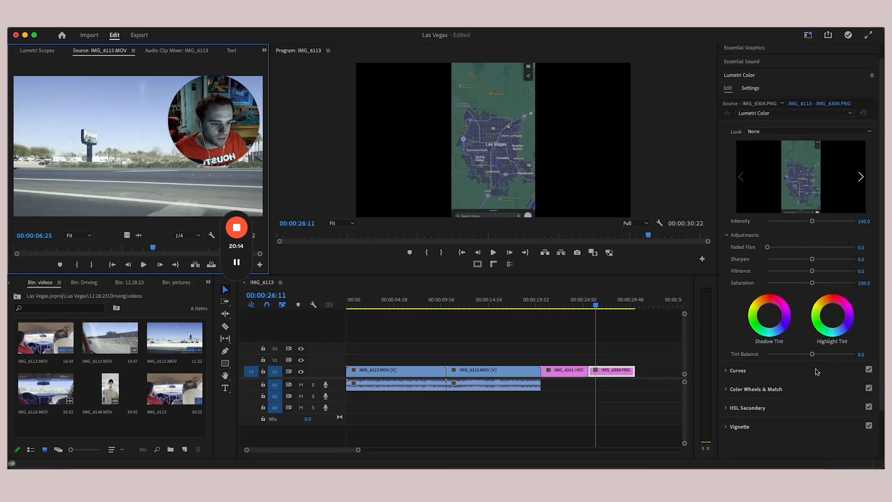
{"action": "scroll", "coordinate": [860, 121], "scroll_direction": "down", "scroll_amount": 5}
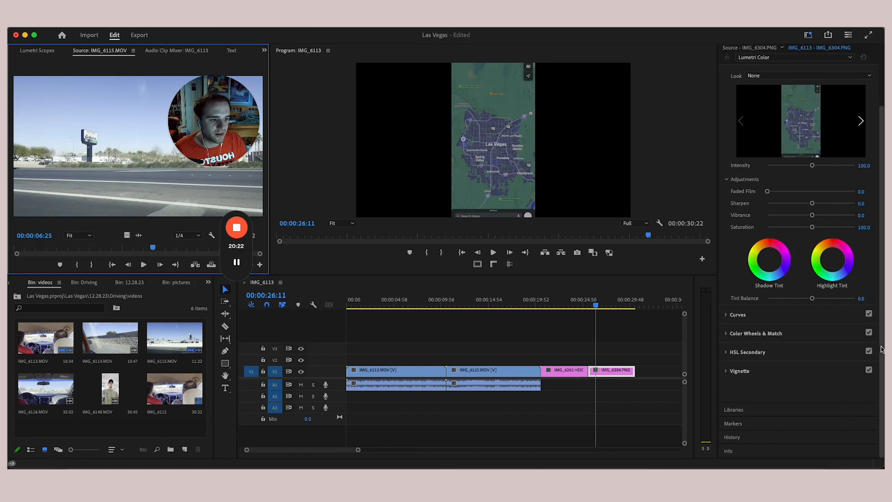
{"action": "left_click_drag", "start_coordinate": [881, 349], "coordinate": [882, 274]}
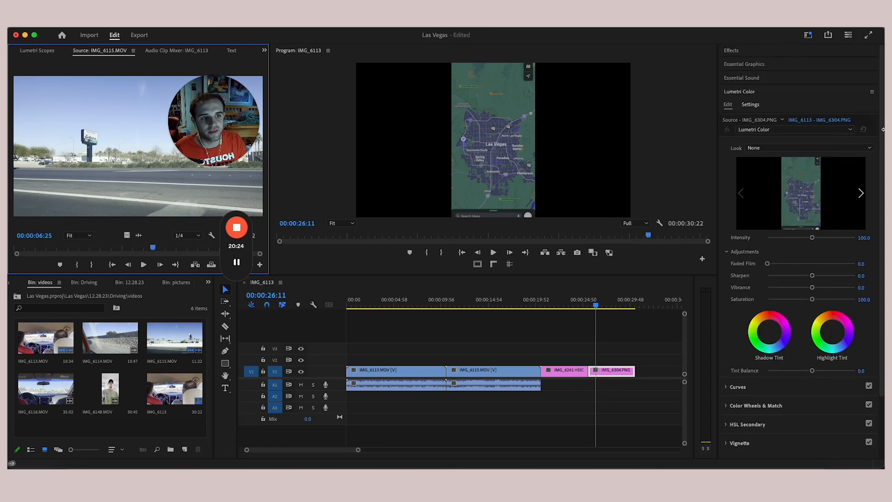
{"action": "scroll", "coordinate": [792, 417], "scroll_direction": "down", "scroll_amount": 3}
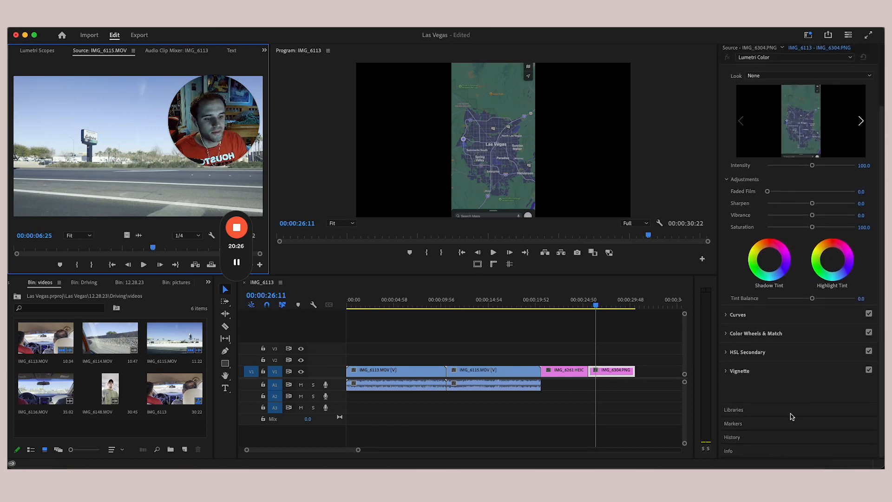
{"action": "left_click", "coordinate": [792, 413]}
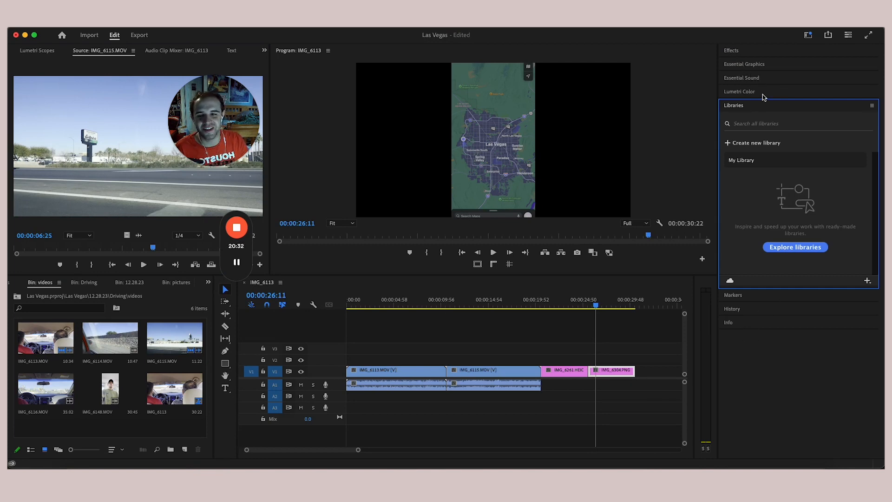
{"action": "left_click", "coordinate": [769, 53]}
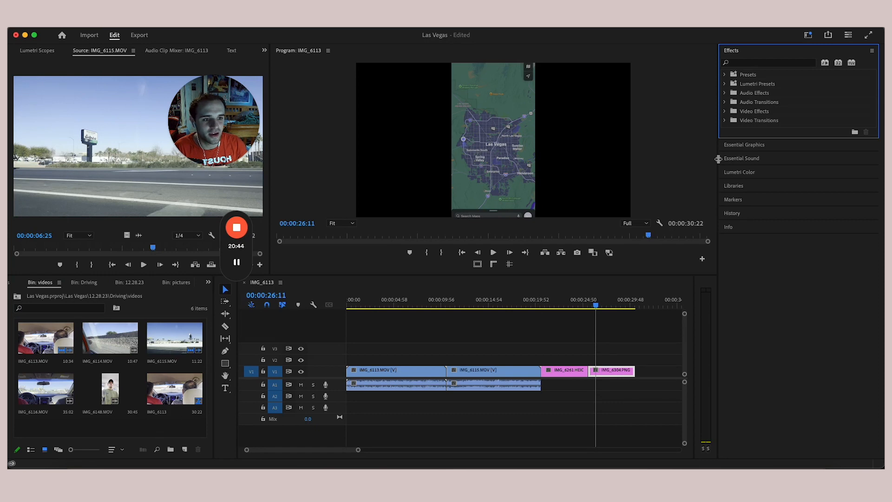
- Widen the Program monitor and timeline, leaving the workspace layout unchanged
{"action": "left_click_drag", "start_coordinate": [718, 159], "coordinate": [771, 159]}
{"action": "left_click_drag", "start_coordinate": [694, 327], "coordinate": [776, 320]}
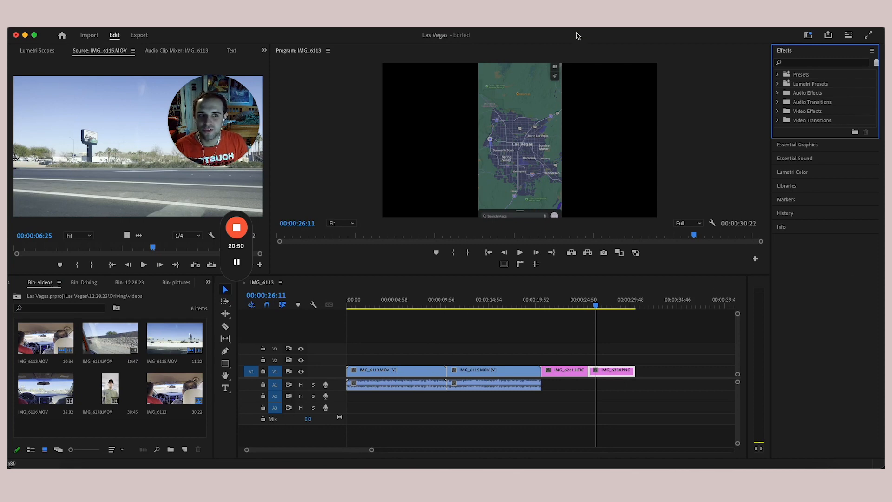
{"action": "left_click", "coordinate": [809, 35]}
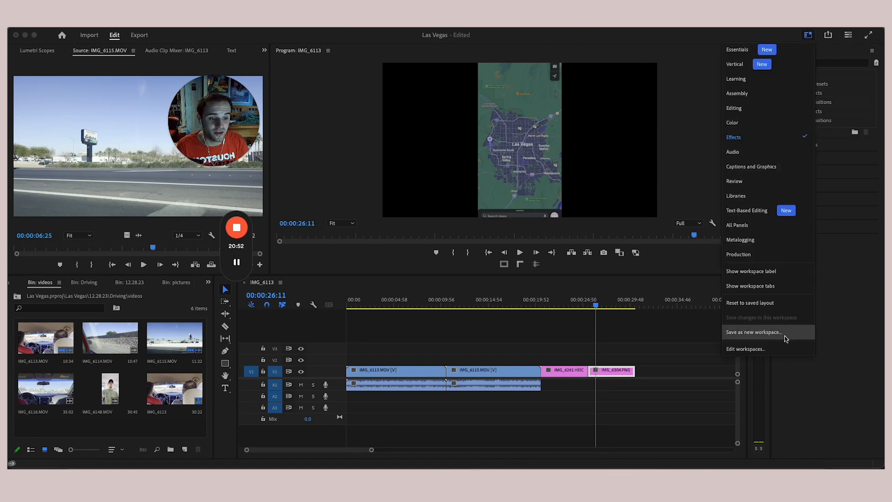
{"action": "left_click", "coordinate": [841, 346]}
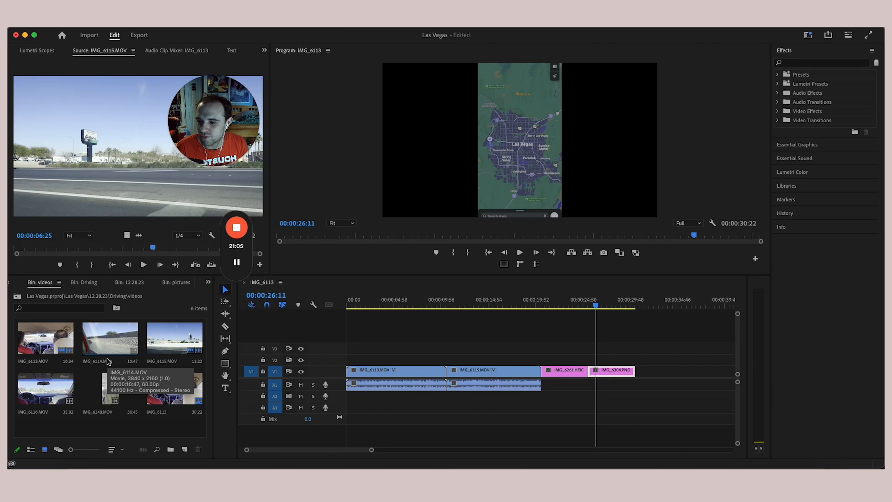
- Step the bin up to the project root so only the Las Vegas folder shows
{"action": "left_click", "coordinate": [16, 297]}
{"action": "left_click", "coordinate": [17, 298]}
{"action": "left_click", "coordinate": [16, 298]}
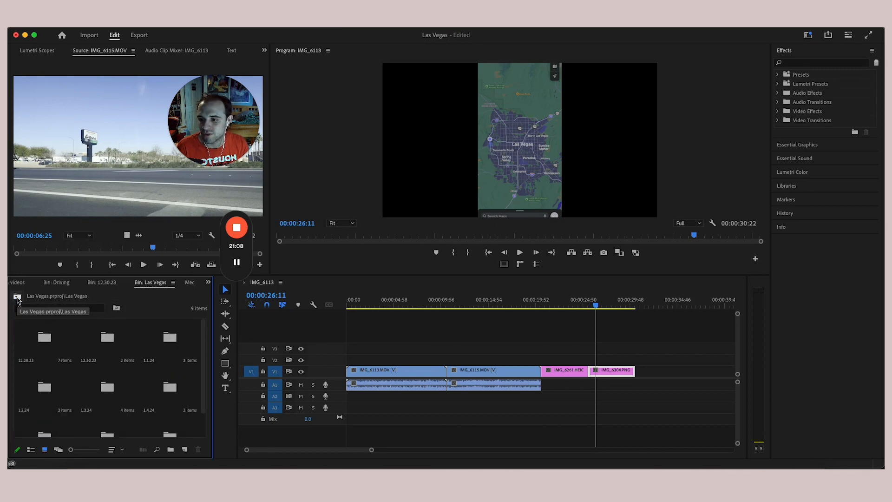
{"action": "left_click", "coordinate": [17, 298]}
{"action": "mouse_move", "coordinate": [8, 258]}
{"action": "left_mouse_down"}
{"action": "mouse_move", "coordinate": [455, 258]}
{"action": "mouse_move", "coordinate": [9, 267]}
{"action": "left_mouse_up"}
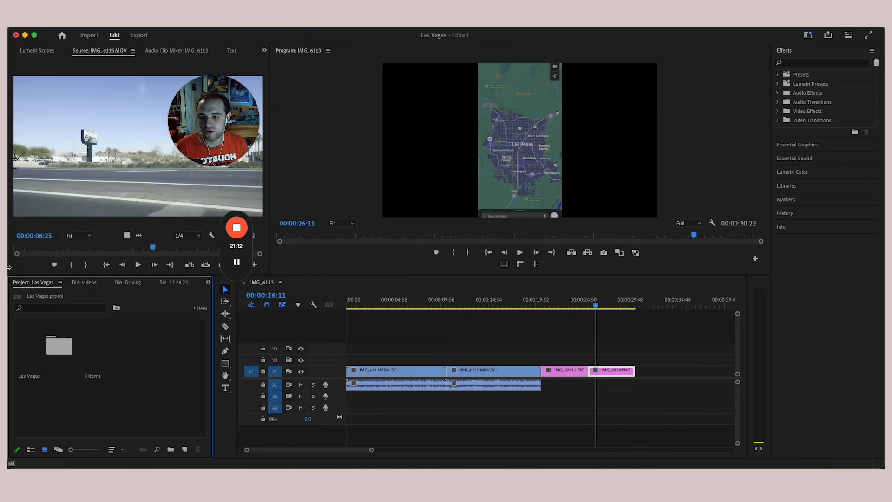
- Open the Import dialog, resize and move it, then cancel without importing any files
{"action": "double_click", "coordinate": [138, 377]}
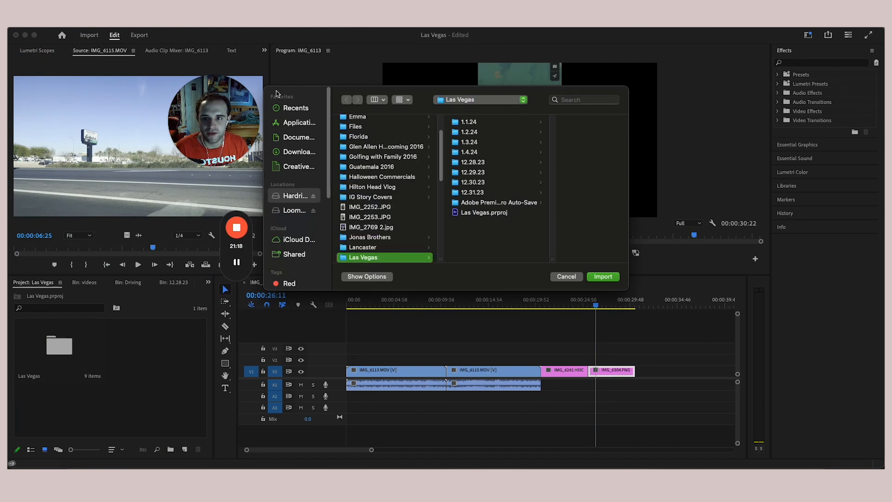
{"action": "left_click_drag", "start_coordinate": [266, 86], "coordinate": [221, 64]}
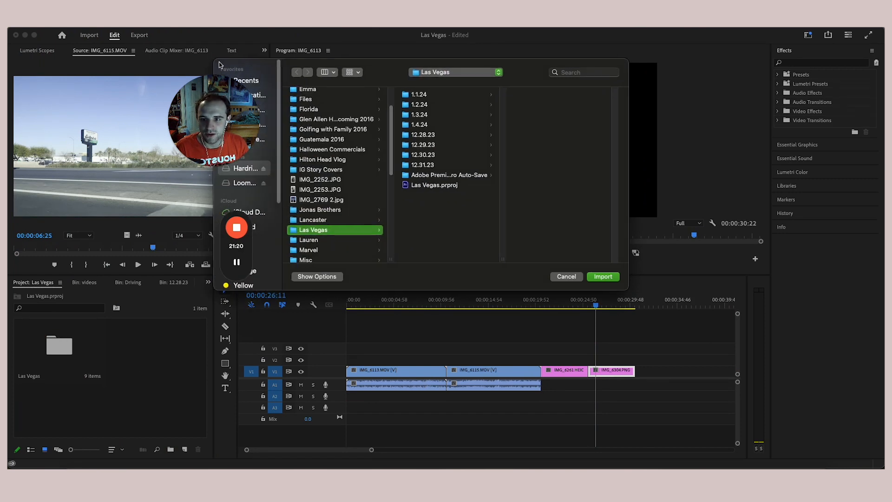
{"action": "left_click_drag", "start_coordinate": [364, 65], "coordinate": [420, 76]}
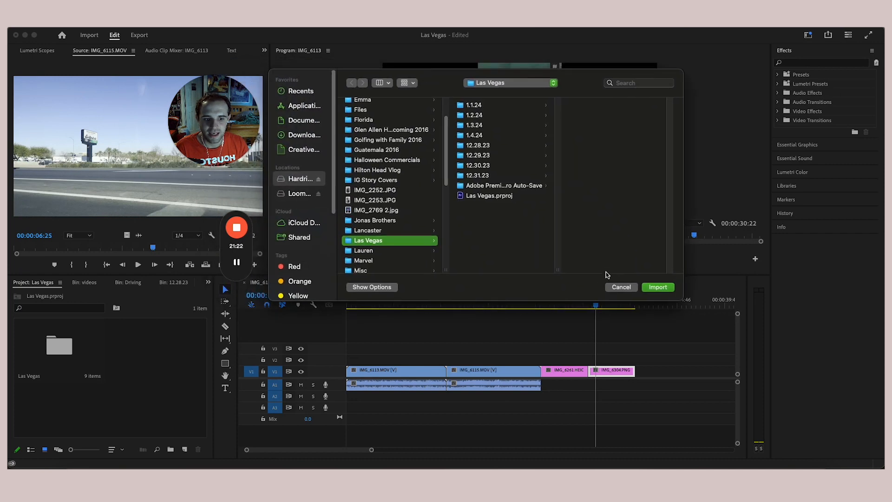
{"action": "left_click", "coordinate": [621, 287]}
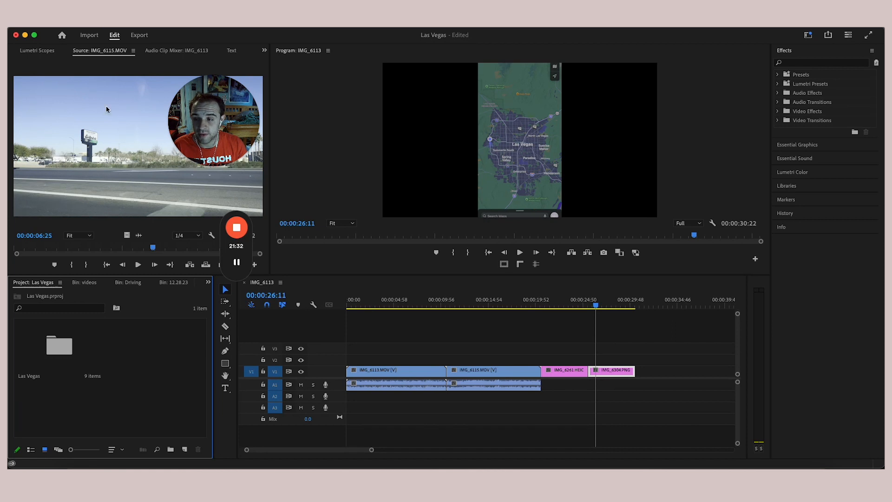
- Browse the Lumetri Scopes and IMG_6304.PNG's Effect Controls, then bring back the IMG_6115.MOV source view
{"action": "left_click", "coordinate": [37, 51]}
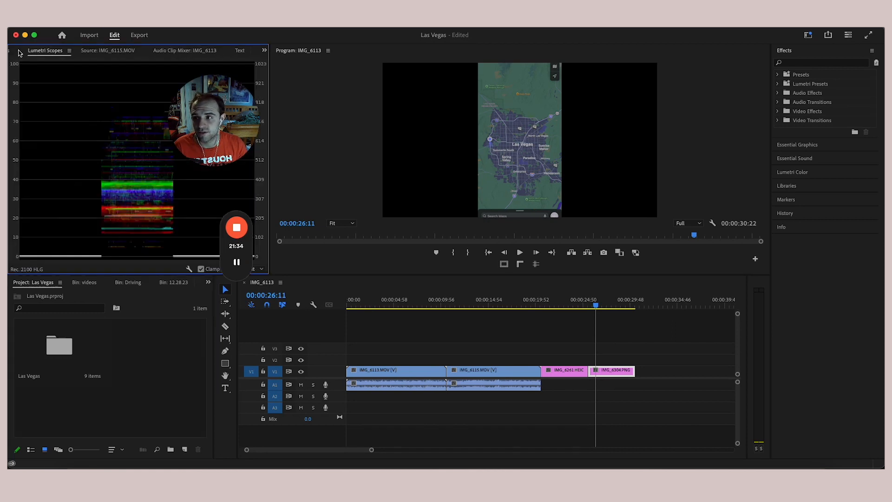
{"action": "left_click", "coordinate": [20, 53]}
{"action": "left_click_drag", "start_coordinate": [212, 119], "coordinate": [802, 86]}
{"action": "mouse_move", "coordinate": [228, 267]}
{"action": "left_click_drag", "start_coordinate": [229, 267], "coordinate": [858, 292]}
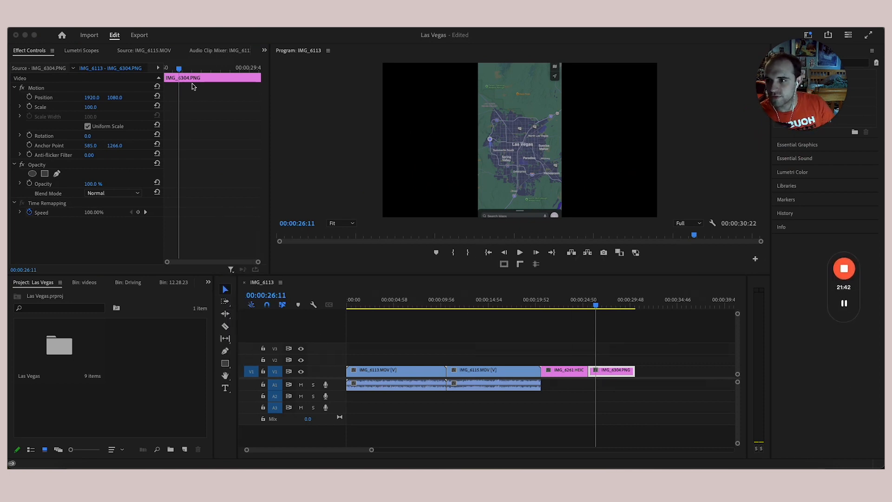
{"action": "left_click", "coordinate": [90, 50]}
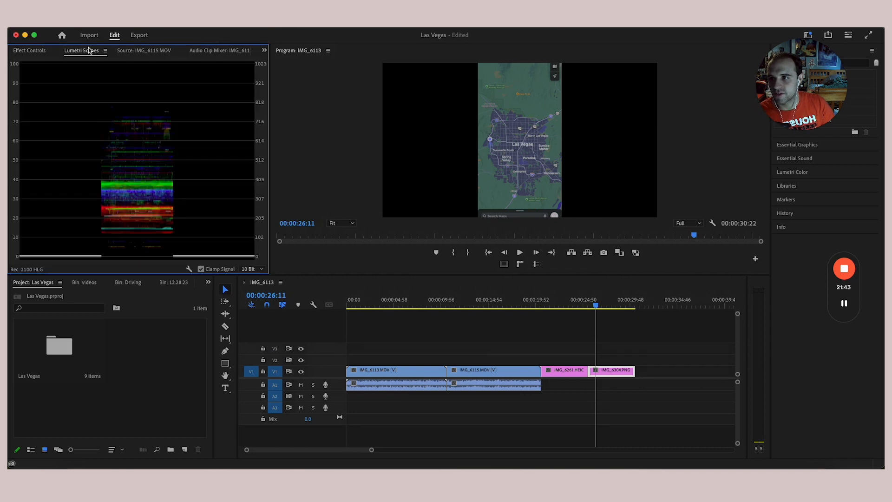
{"action": "left_click", "coordinate": [145, 51]}
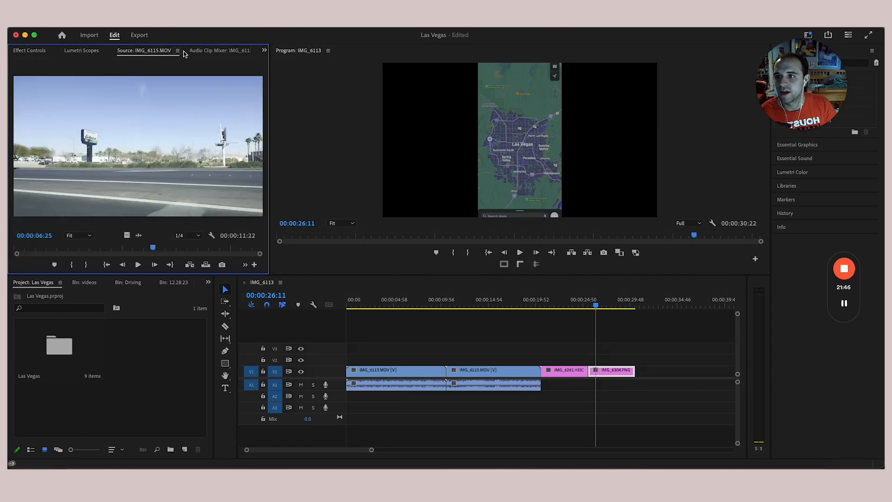
{"action": "left_click_drag", "start_coordinate": [161, 275], "coordinate": [161, 291]}
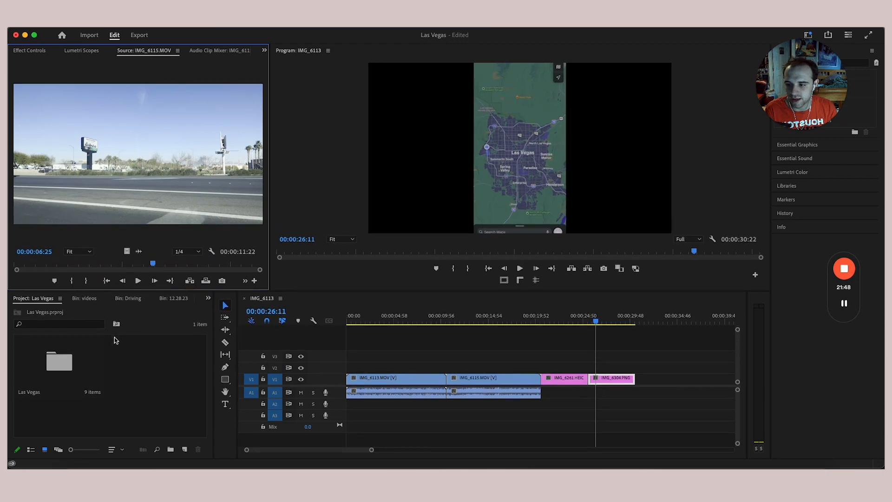
- Open the Las Vegas and 12.28.23 folders as bins and browse the Audio Clip Mixer, Text and Effect Controls panels
{"action": "double_click", "coordinate": [78, 372]}
{"action": "double_click", "coordinate": [40, 360]}
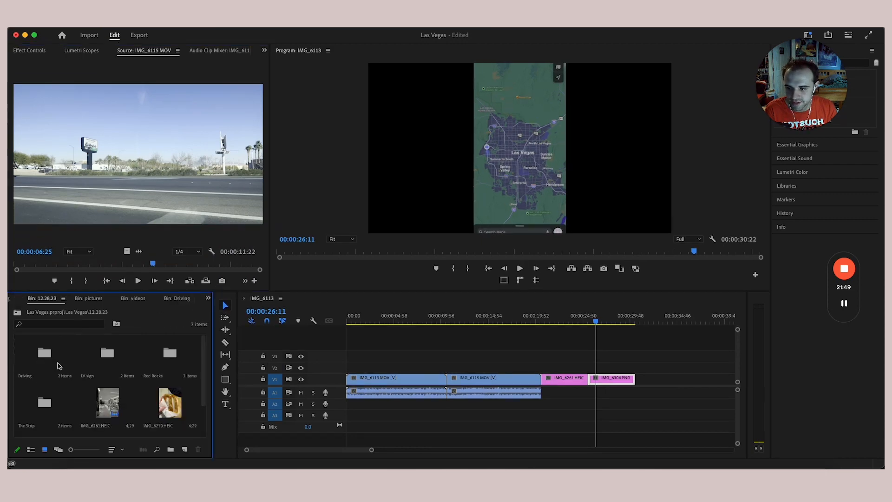
{"action": "left_click", "coordinate": [218, 49]}
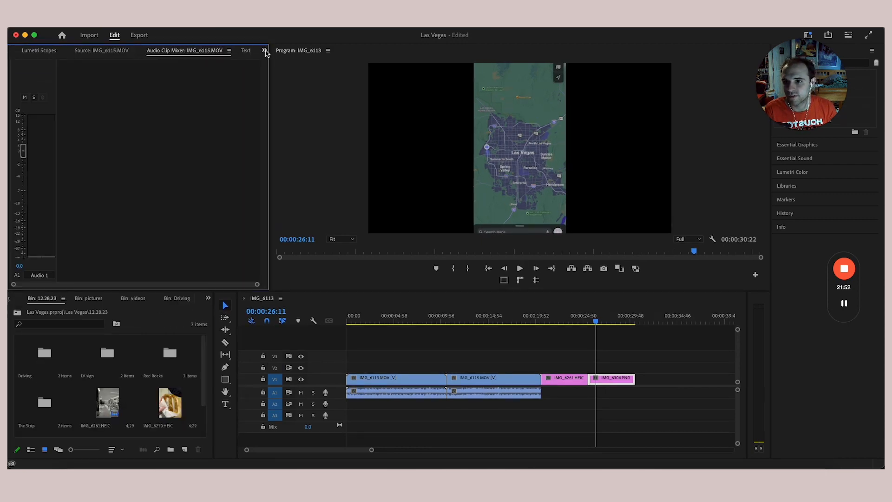
{"action": "left_click", "coordinate": [265, 50]}
{"action": "left_click", "coordinate": [299, 100]}
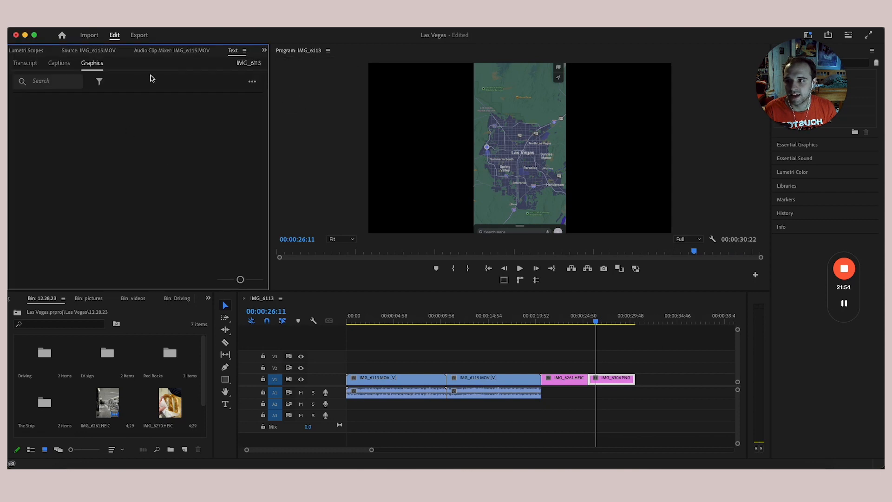
{"action": "left_click", "coordinate": [265, 50]}
{"action": "left_click", "coordinate": [286, 63]}
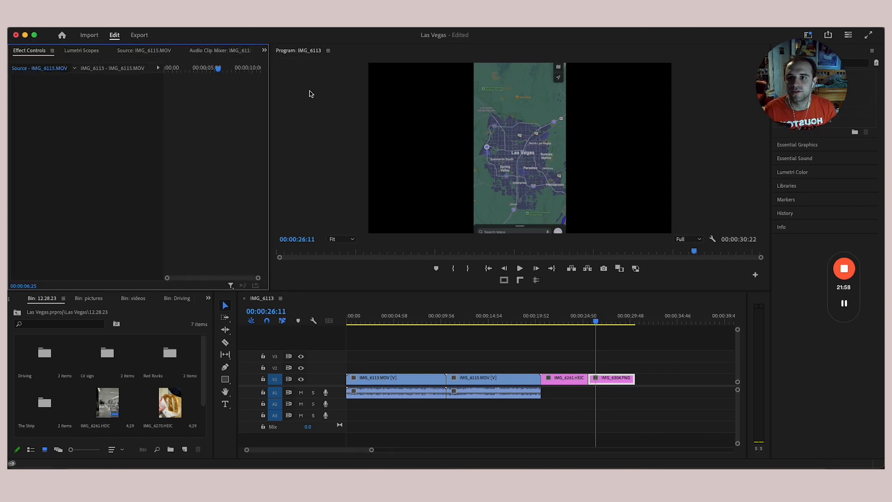
- Return to the Source monitor and pick the Razor tool
{"action": "left_click", "coordinate": [566, 369]}
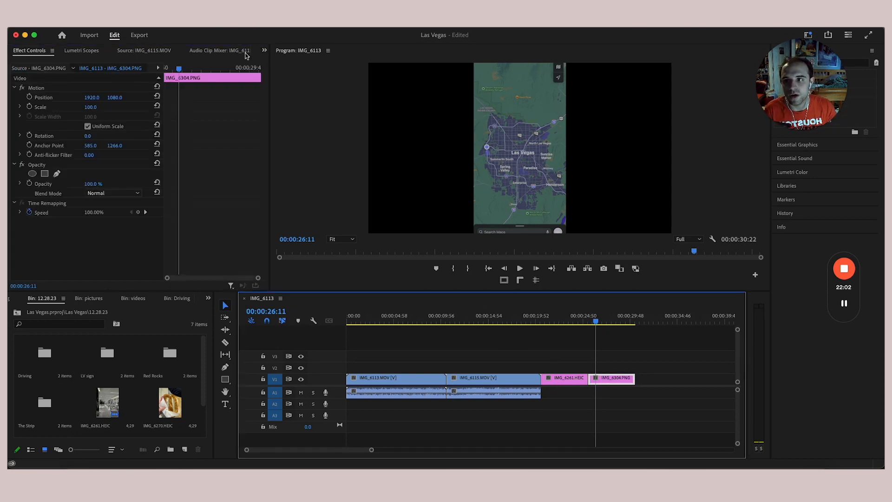
{"action": "left_click", "coordinate": [149, 52]}
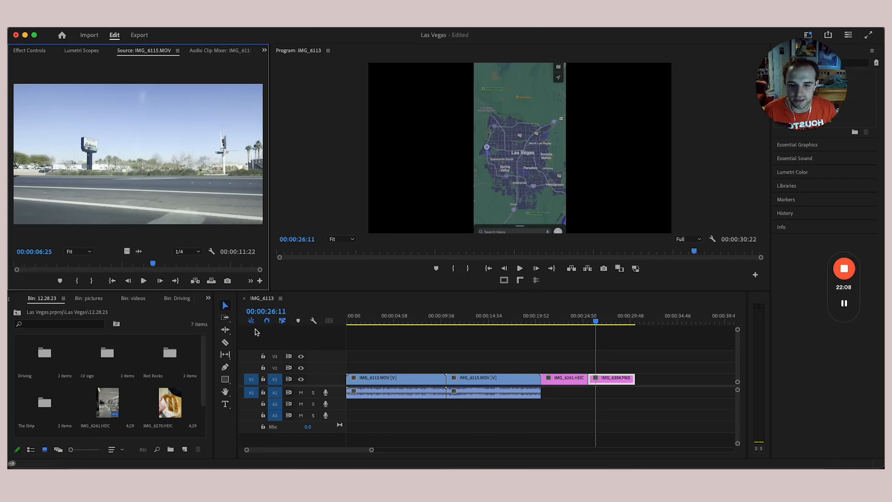
{"action": "left_click", "coordinate": [227, 344]}
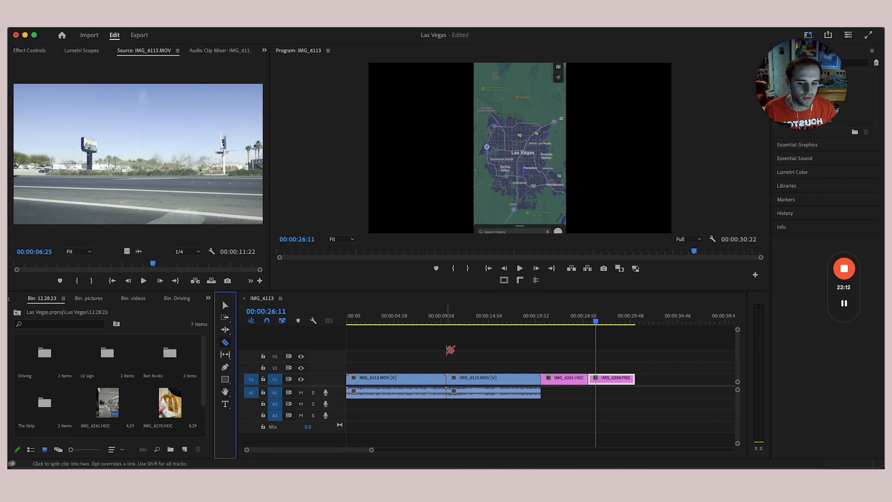
- Go back to the Selection tool and raise the divider to give the timeline and bins more height
{"action": "left_click", "coordinate": [225, 404]}
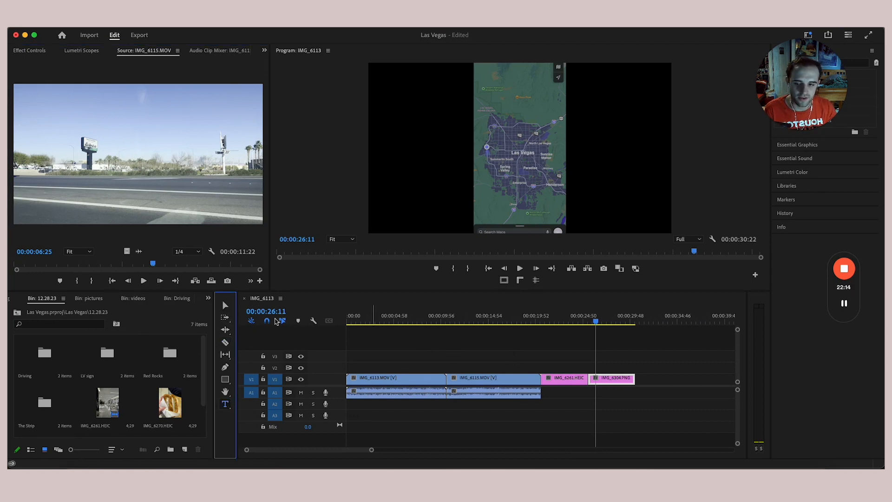
{"action": "left_click", "coordinate": [225, 305]}
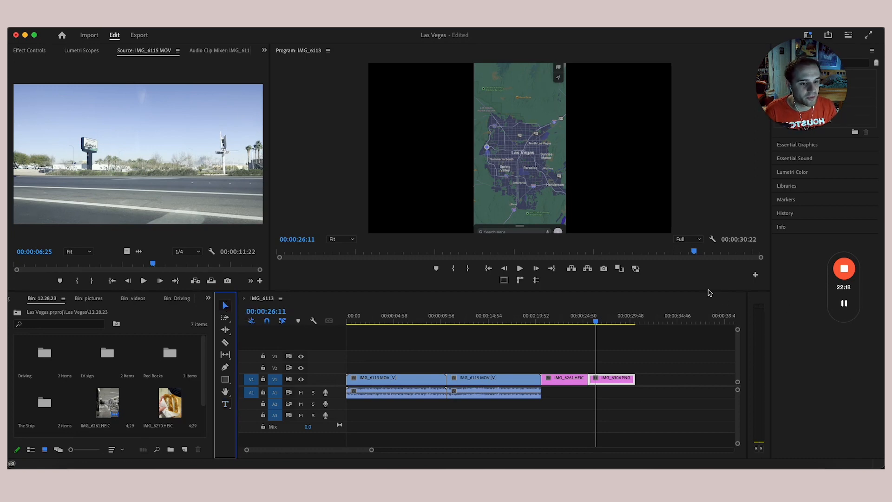
{"action": "left_click_drag", "start_coordinate": [709, 292], "coordinate": [709, 243]}
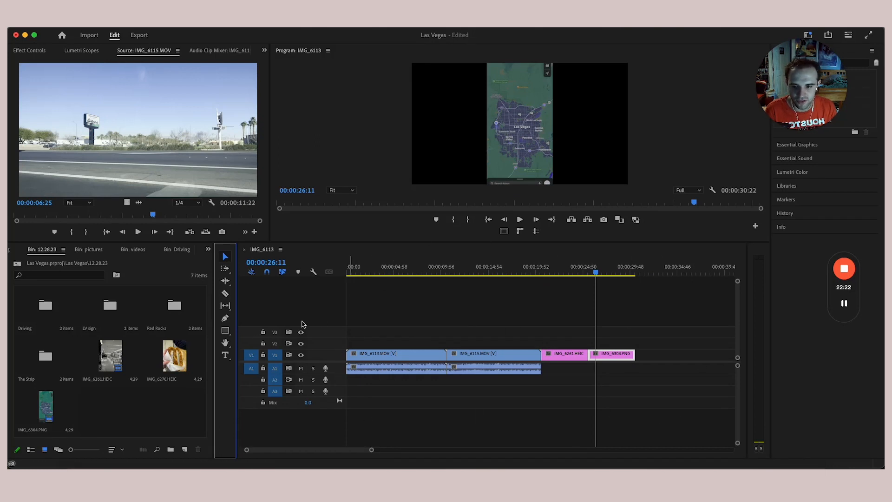
- Resize the track heights so V1 shows frame thumbnails and the audio tracks are compacted
{"action": "left_click", "coordinate": [324, 328]}
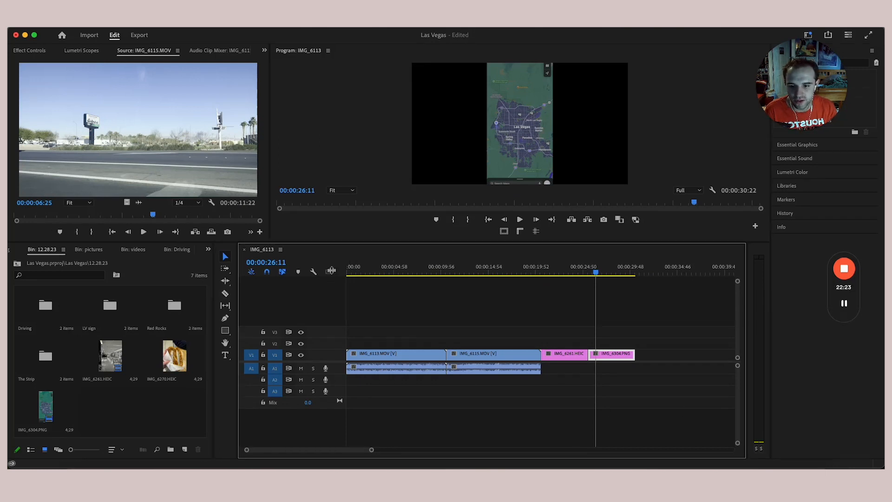
{"action": "double_click", "coordinate": [330, 333]}
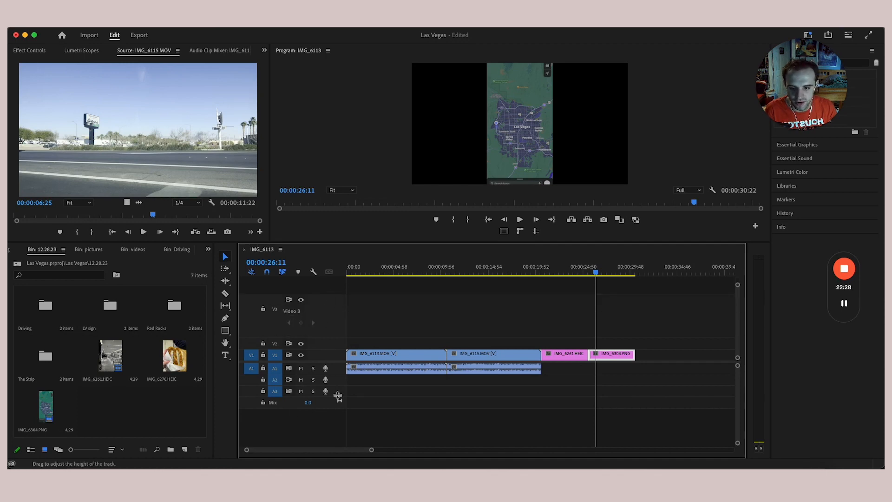
{"action": "left_click_drag", "start_coordinate": [337, 422], "coordinate": [338, 431]}
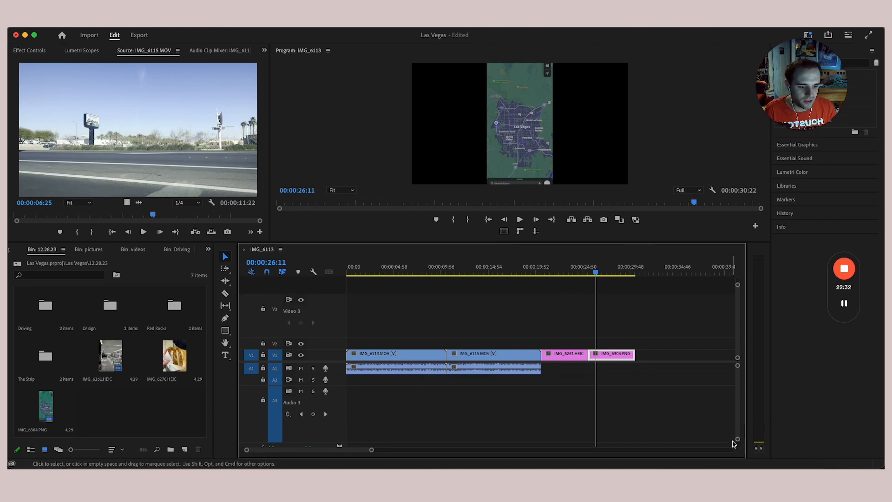
{"action": "mouse_move", "coordinate": [738, 441]}
{"action": "left_mouse_down"}
{"action": "mouse_move", "coordinate": [738, 450]}
{"action": "mouse_move", "coordinate": [737, 395]}
{"action": "mouse_move", "coordinate": [738, 451]}
{"action": "left_mouse_up"}
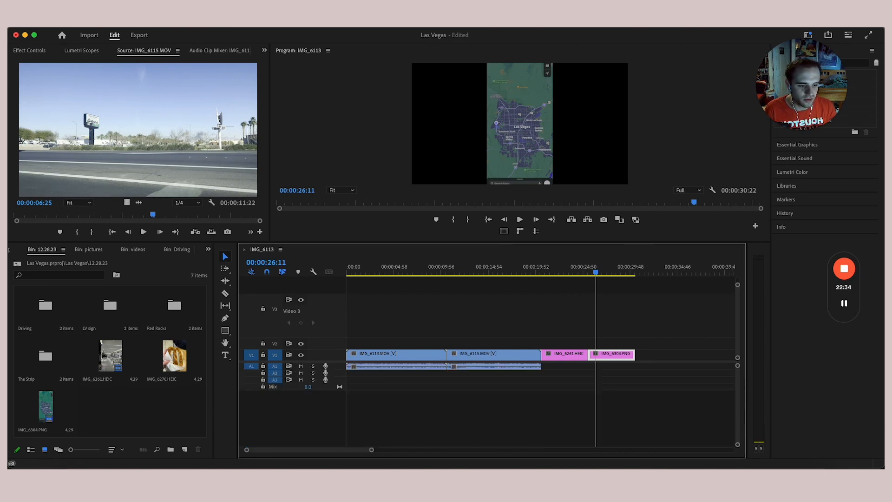
{"action": "left_click_drag", "start_coordinate": [738, 285], "coordinate": [745, 239]}
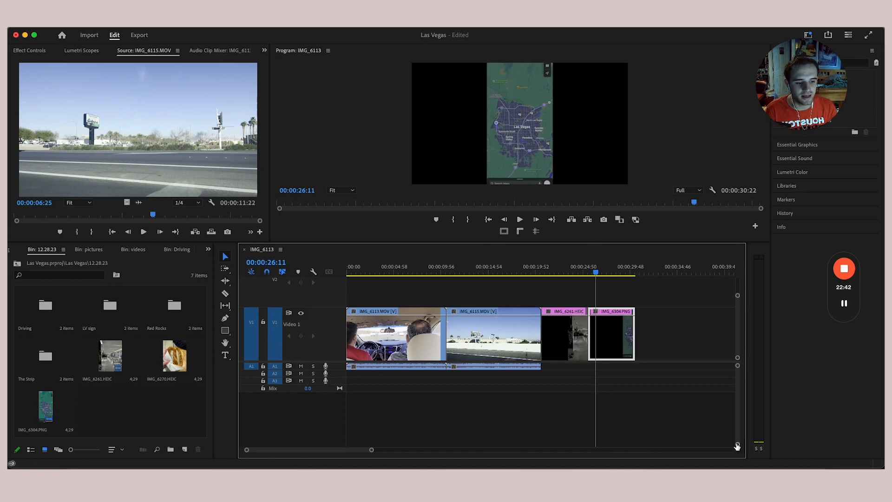
{"action": "left_click_drag", "start_coordinate": [737, 445], "coordinate": [737, 425]}
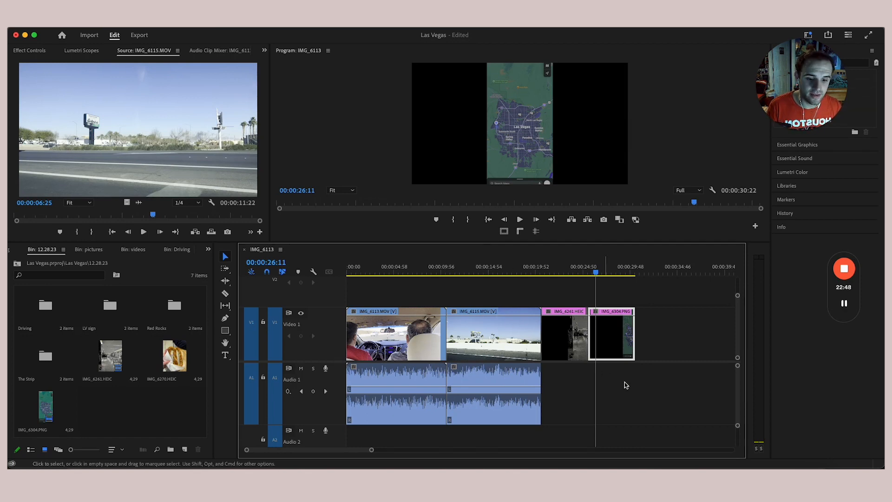
- Park the sequence playhead at 00:00:14:34 inside IMG_6115, zooming in to step back frame by frame
{"action": "left_click", "coordinate": [481, 272]}
{"action": "left_click_drag", "start_coordinate": [481, 274], "coordinate": [492, 274]}
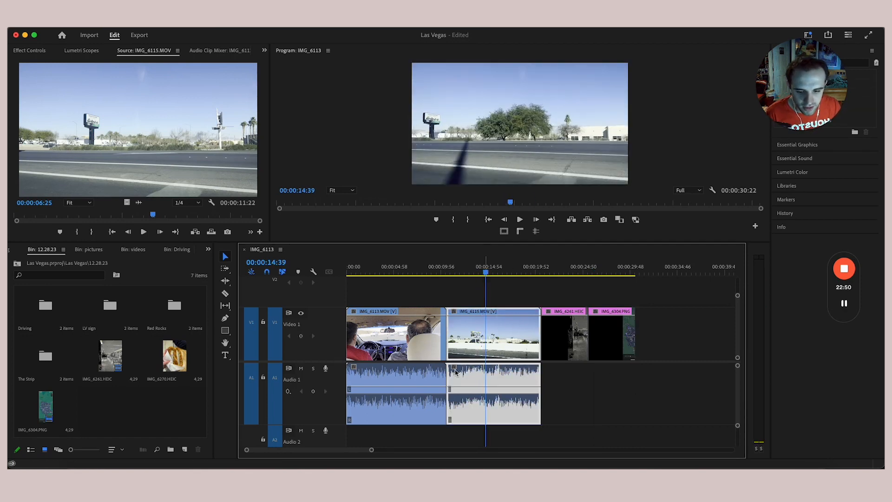
{"action": "left_click_drag", "start_coordinate": [371, 450], "coordinate": [313, 458]}
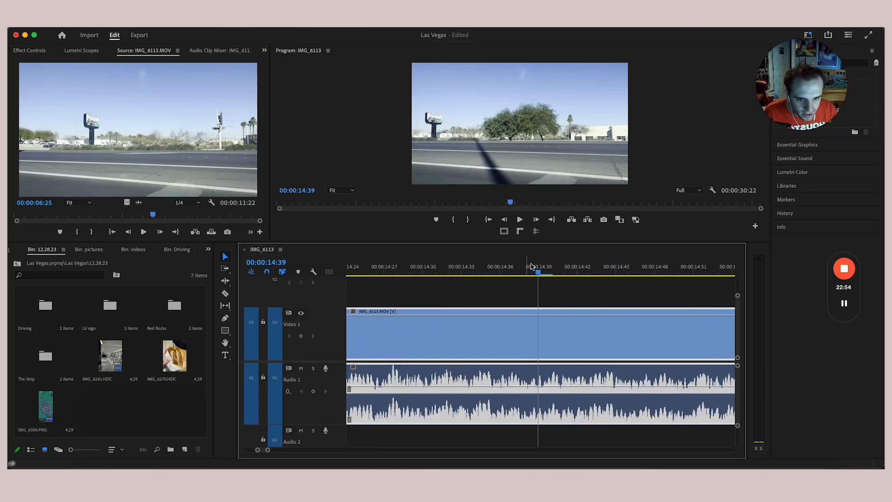
{"action": "key", "text": "Left"}
{"action": "key", "text": "Left"}
{"action": "key", "text": "Left"}
{"action": "key", "text": "Left"}
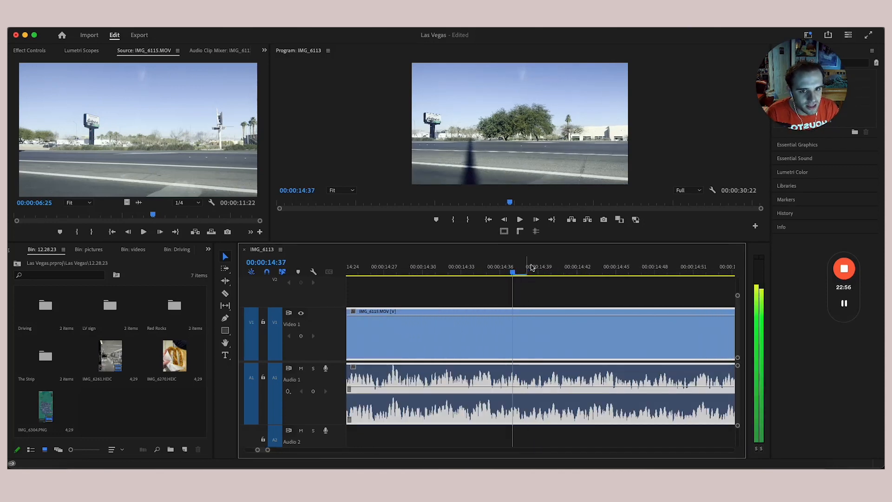
{"action": "key", "text": "Left"}
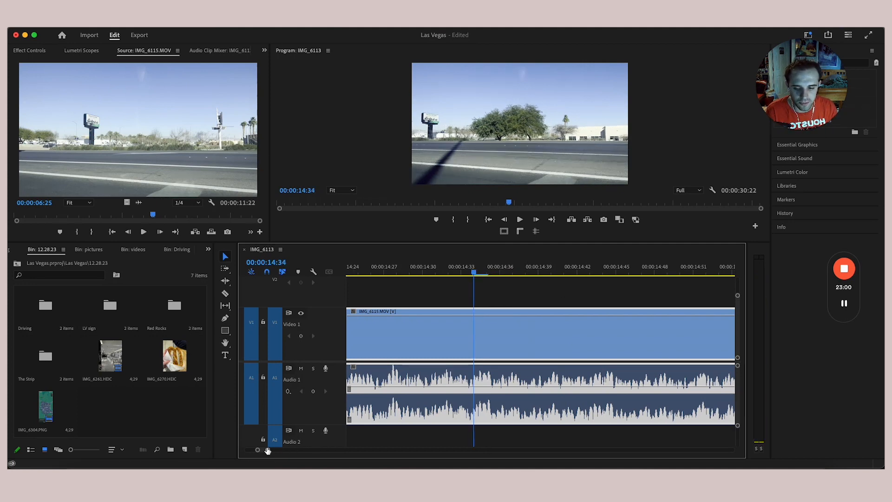
- Zoom the timeline back out, deselect the clip and enlarge the Audio 1 track
{"action": "left_click_drag", "start_coordinate": [268, 450], "coordinate": [732, 450]}
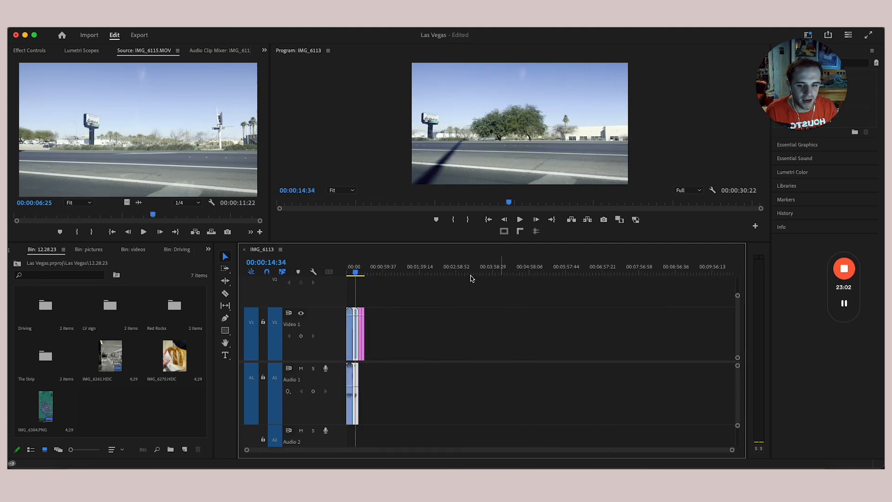
{"action": "left_click", "coordinate": [562, 290]}
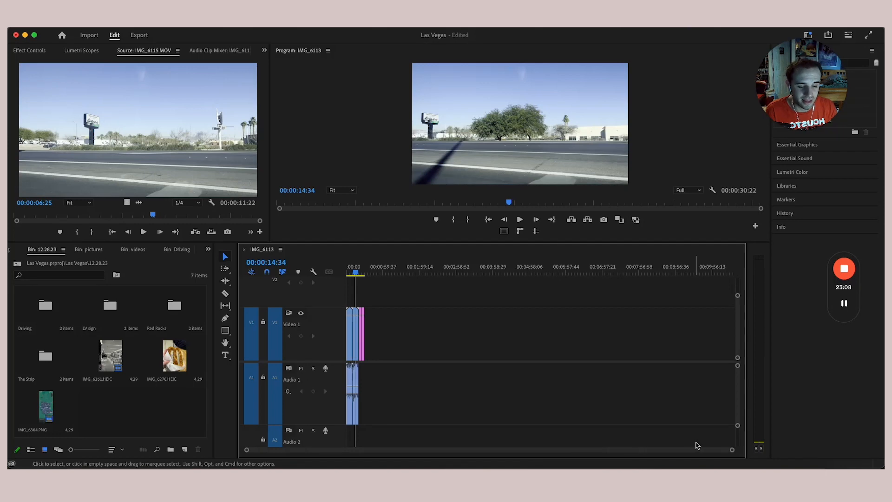
{"action": "left_click_drag", "start_coordinate": [732, 451], "coordinate": [579, 459]}
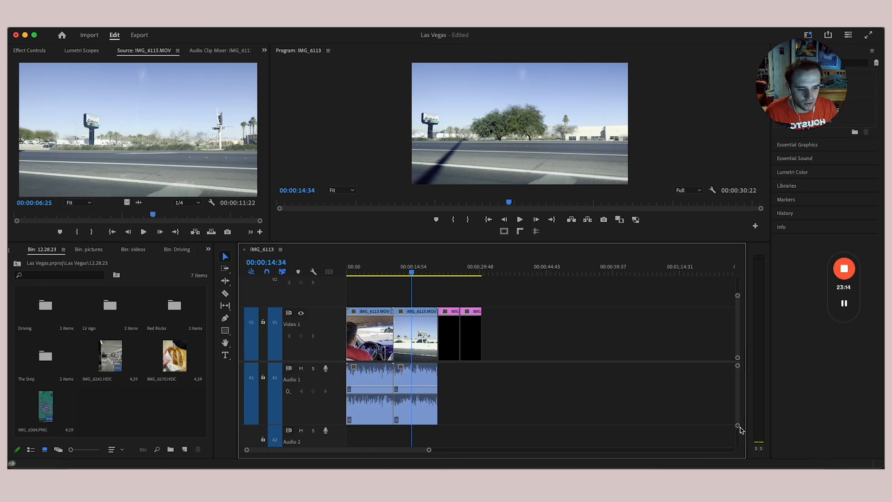
- Cue the source clip to 00:00:03:44 showing the trees
{"action": "left_click_drag", "start_coordinate": [738, 426], "coordinate": [738, 370]}
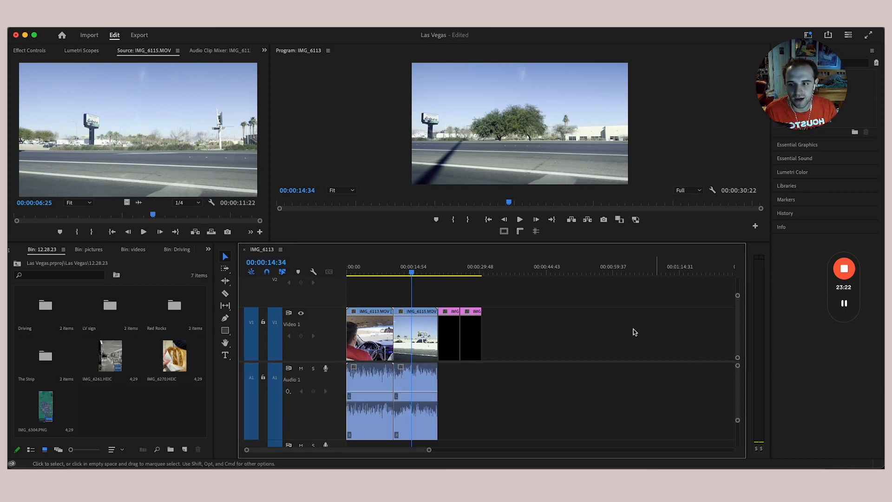
{"action": "left_click", "coordinate": [226, 147]}
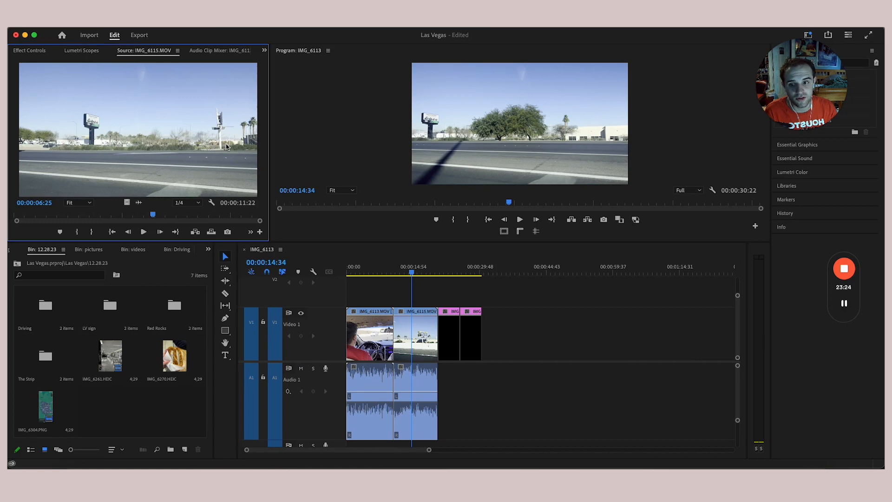
{"action": "left_click_drag", "start_coordinate": [263, 226], "coordinate": [140, 223]}
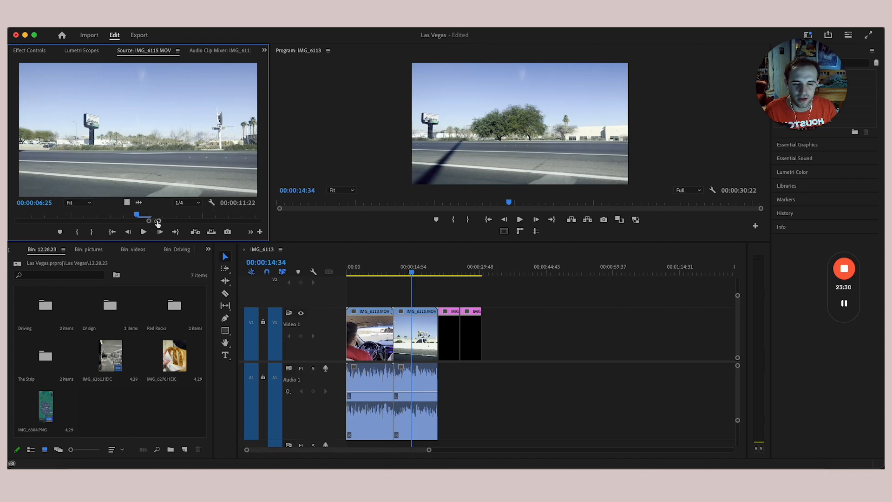
{"action": "left_click_drag", "start_coordinate": [158, 222], "coordinate": [302, 226]}
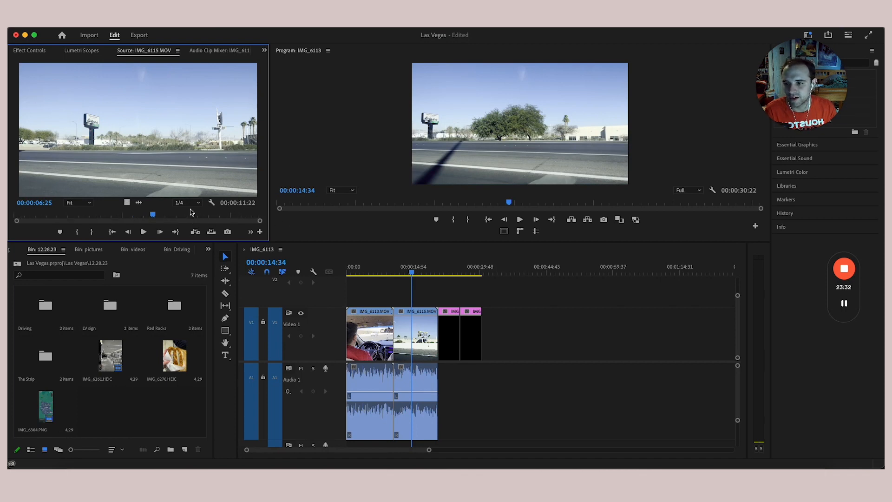
{"action": "left_click_drag", "start_coordinate": [153, 215], "coordinate": [95, 214]}
- Move the sequence playhead to 00:00:15:33 and enlarge the monitors by dragging the panel dividers
{"action": "left_click", "coordinate": [331, 135]}
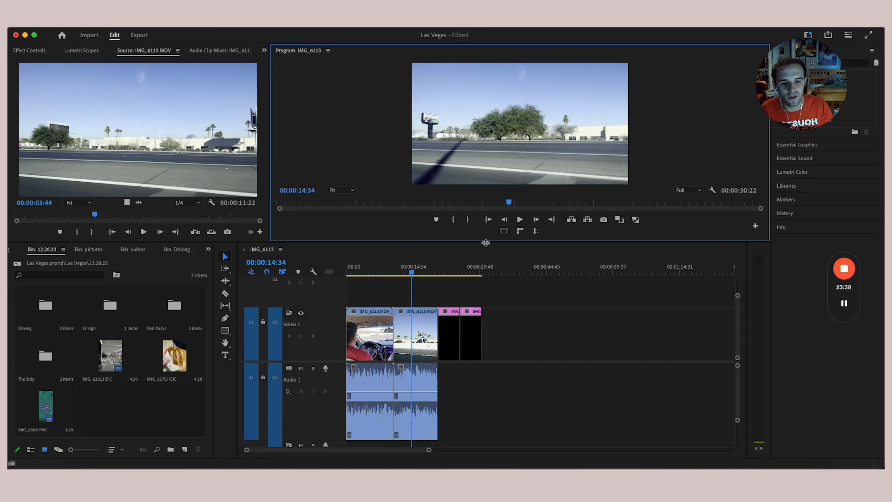
{"action": "left_click", "coordinate": [400, 271]}
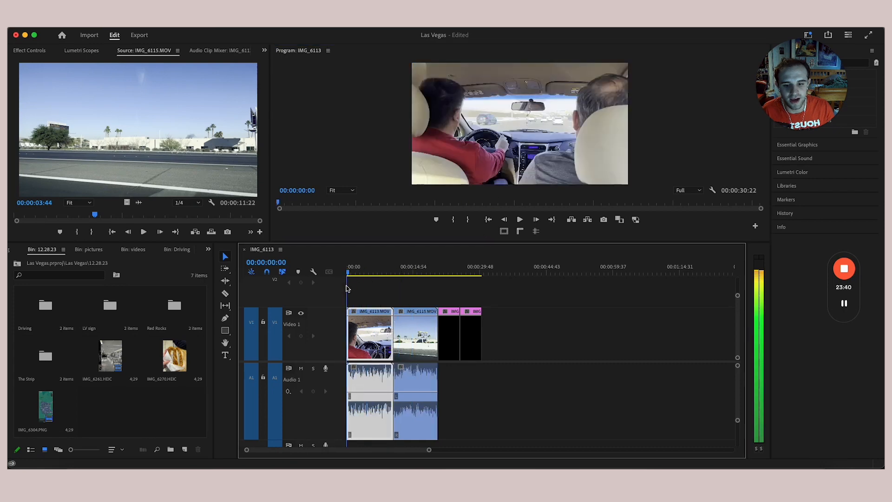
{"action": "left_click", "coordinate": [415, 273]}
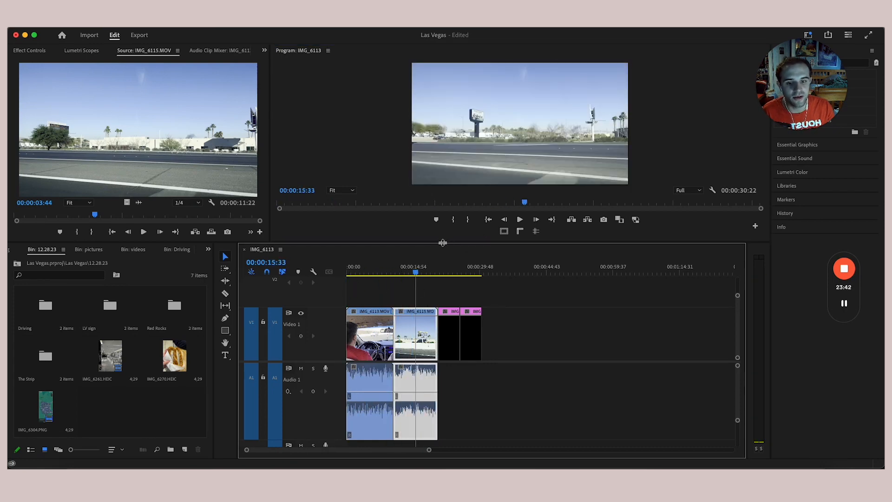
{"action": "left_click_drag", "start_coordinate": [443, 243], "coordinate": [442, 252]}
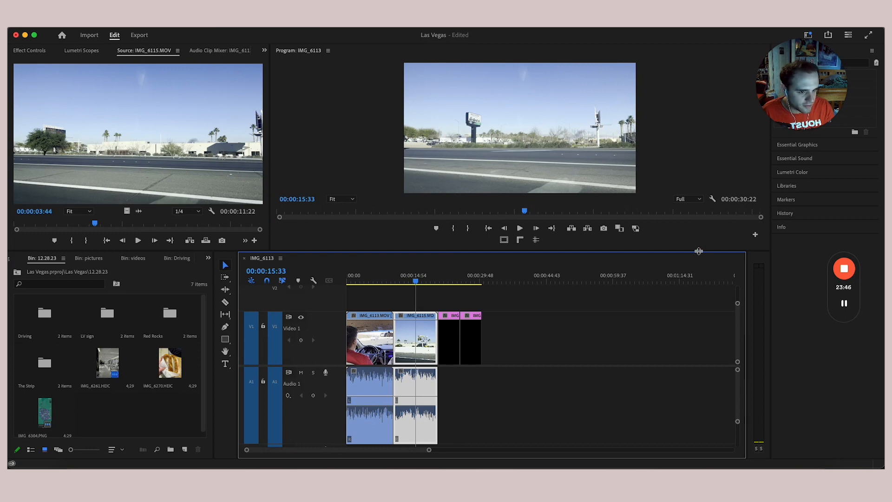
{"action": "left_click_drag", "start_coordinate": [699, 253], "coordinate": [799, 270]}
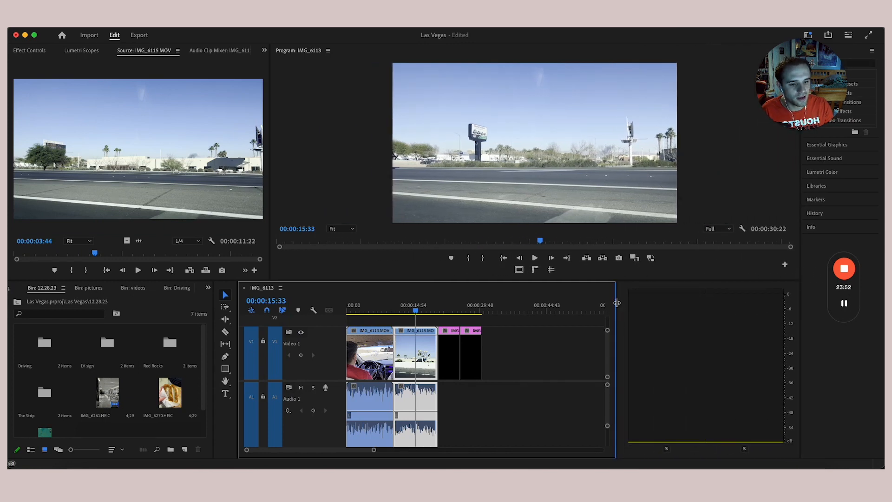
{"action": "left_click_drag", "start_coordinate": [641, 305], "coordinate": [798, 305]}
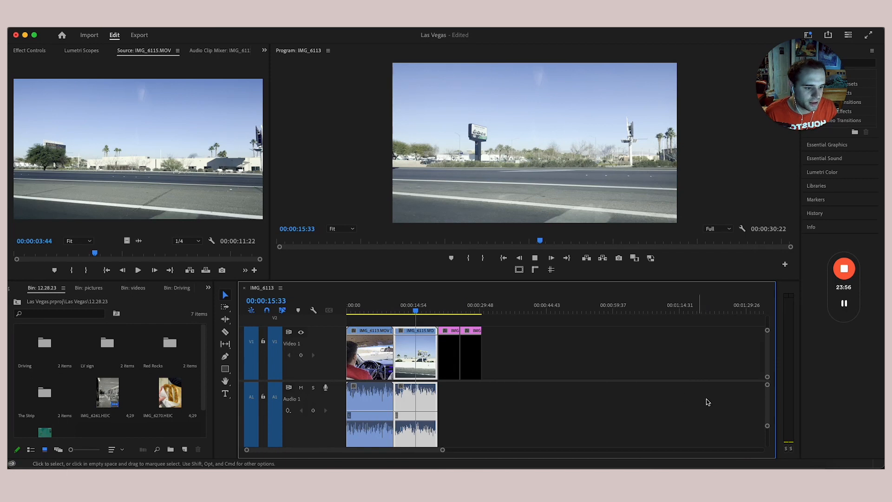
- Play the sequence through to 00:00:18:07 and widen the Effects list
{"action": "key", "text": "space"}
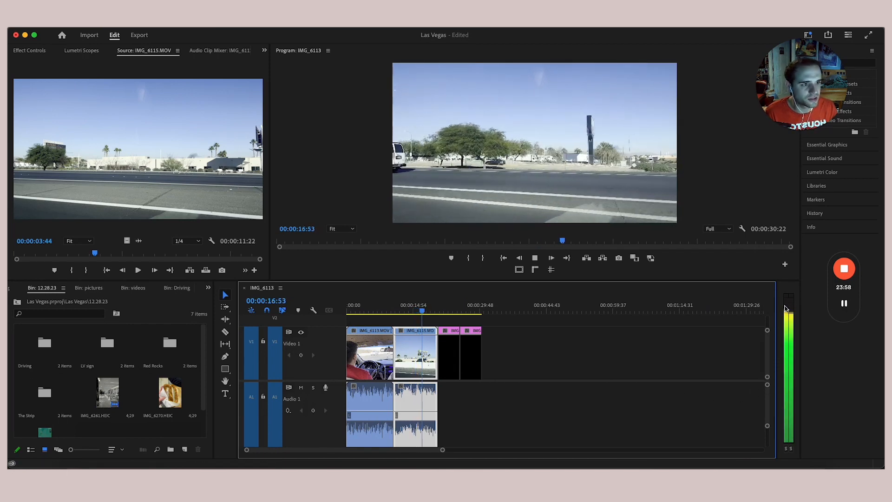
{"action": "key", "text": "space"}
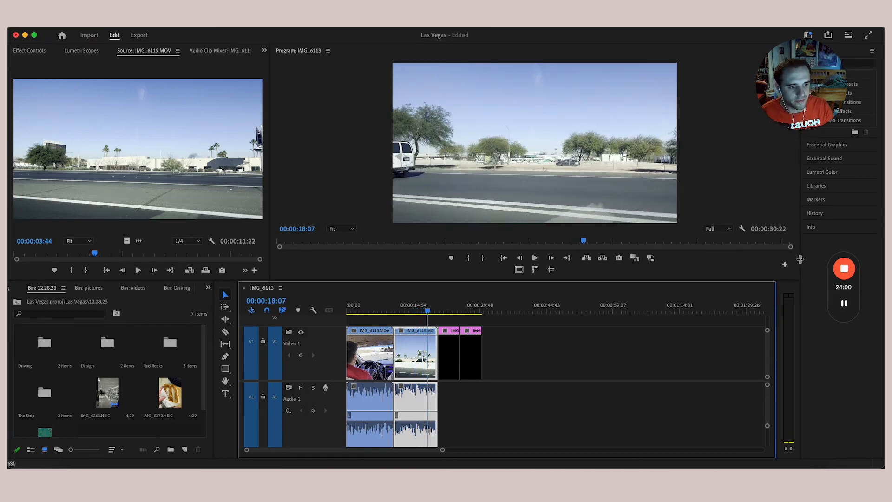
{"action": "left_click_drag", "start_coordinate": [781, 262], "coordinate": [678, 263]}
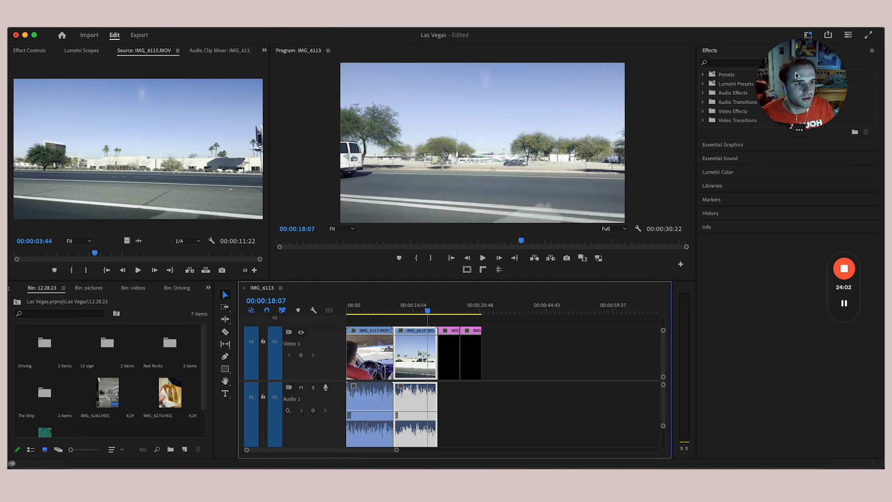
- Rearrange the panels and expand the Essential Graphics template browser
{"action": "left_click_drag", "start_coordinate": [788, 81], "coordinate": [98, 65]}
{"action": "mouse_move", "coordinate": [835, 292]}
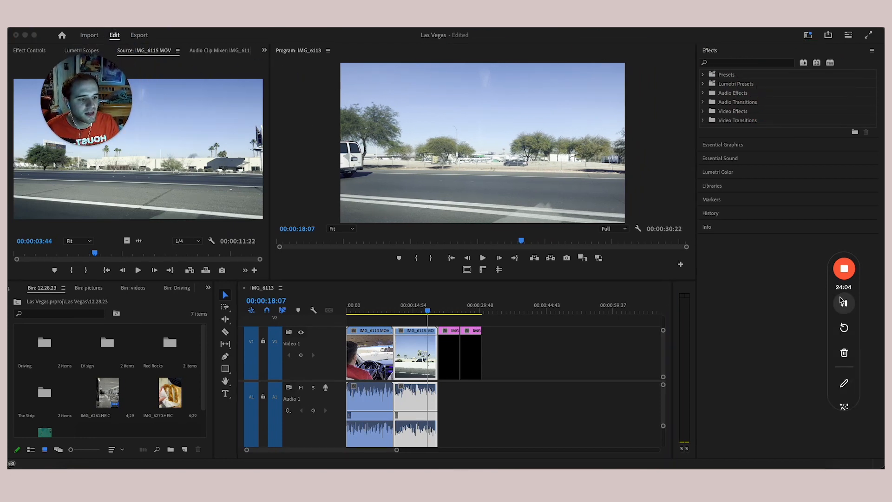
{"action": "left_click_drag", "start_coordinate": [835, 292], "coordinate": [78, 206]}
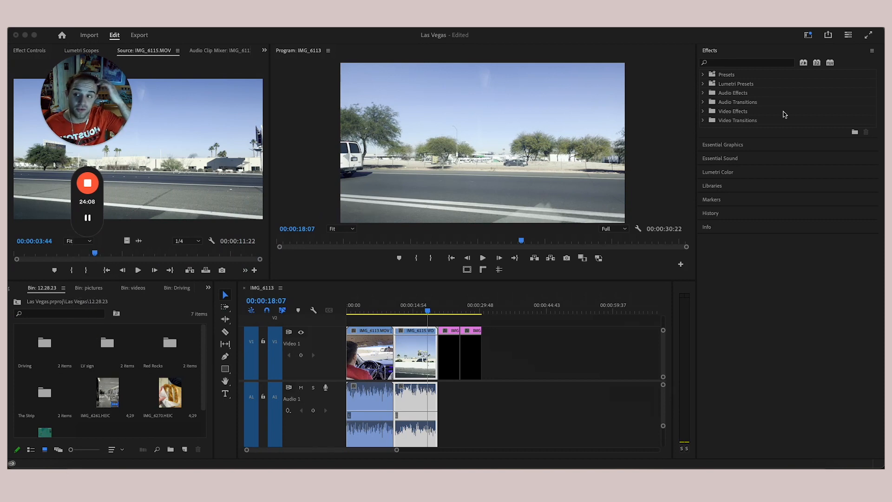
{"action": "left_click", "coordinate": [703, 123]}
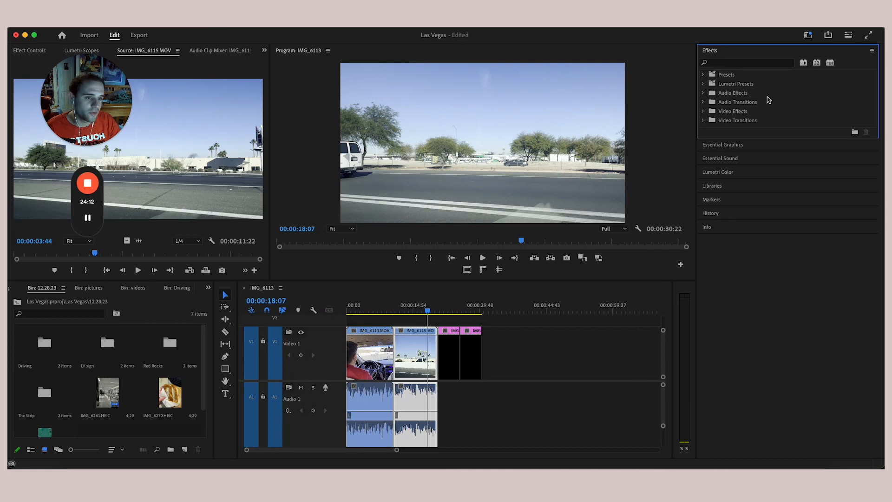
{"action": "left_click", "coordinate": [741, 144]}
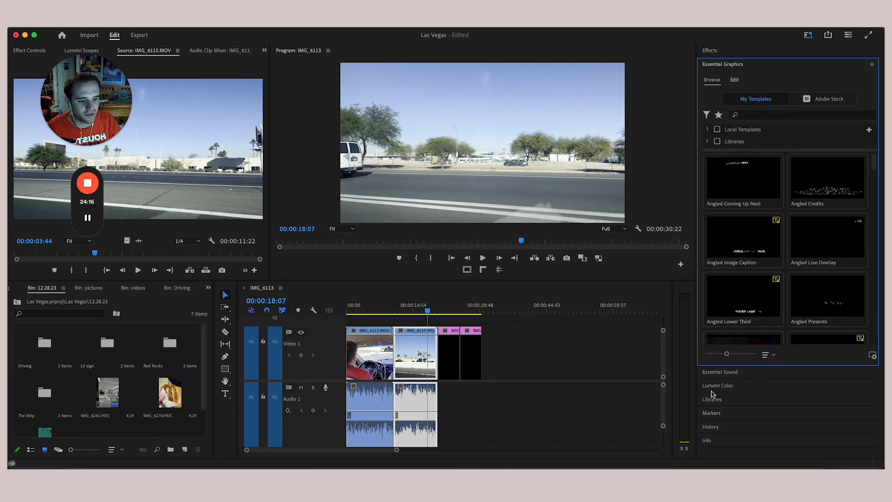
- Show Lumetri Color for IMG_6115 and narrow it to widen the Program monitor and timeline
{"action": "left_click", "coordinate": [725, 387]}
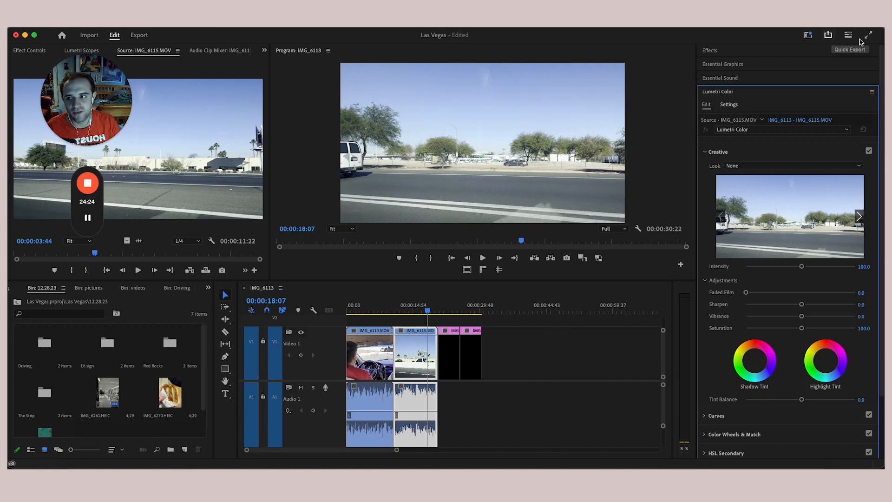
{"action": "left_click", "coordinate": [808, 33]}
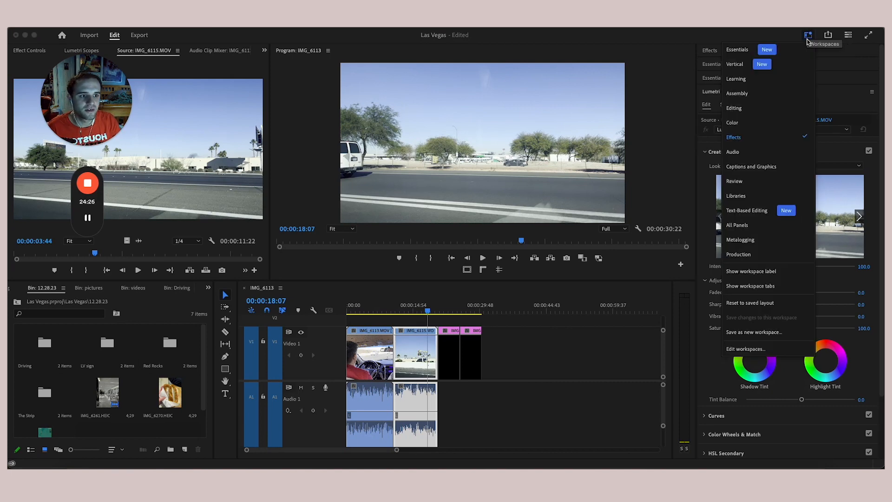
{"action": "left_click", "coordinate": [683, 37]}
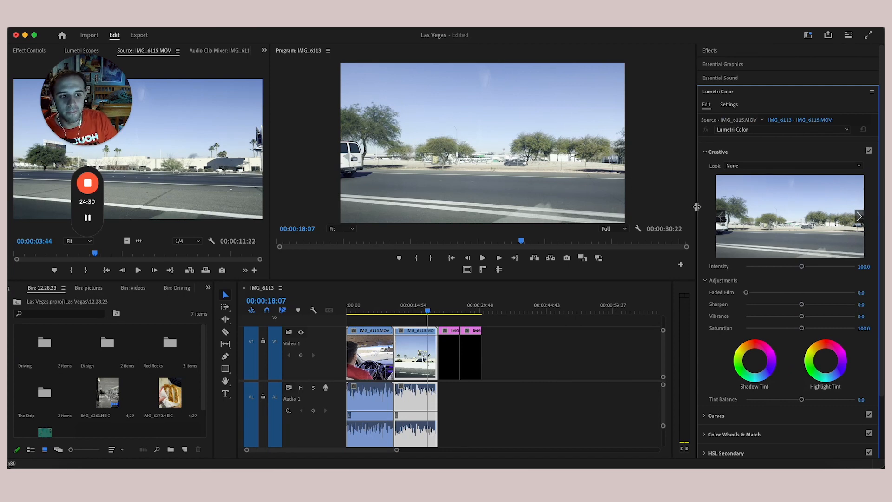
{"action": "left_click_drag", "start_coordinate": [697, 208], "coordinate": [785, 209]}
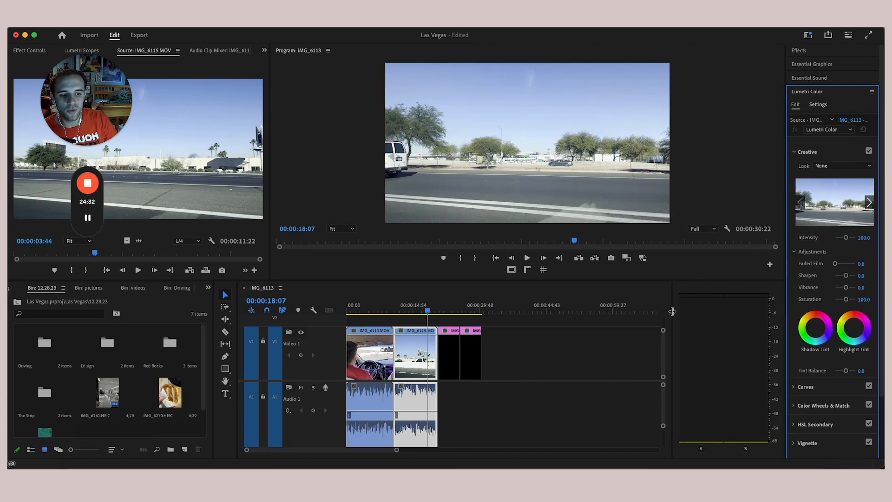
{"action": "left_click_drag", "start_coordinate": [672, 311], "coordinate": [764, 311]}
{"action": "left_click_drag", "start_coordinate": [84, 104], "coordinate": [704, 111]}
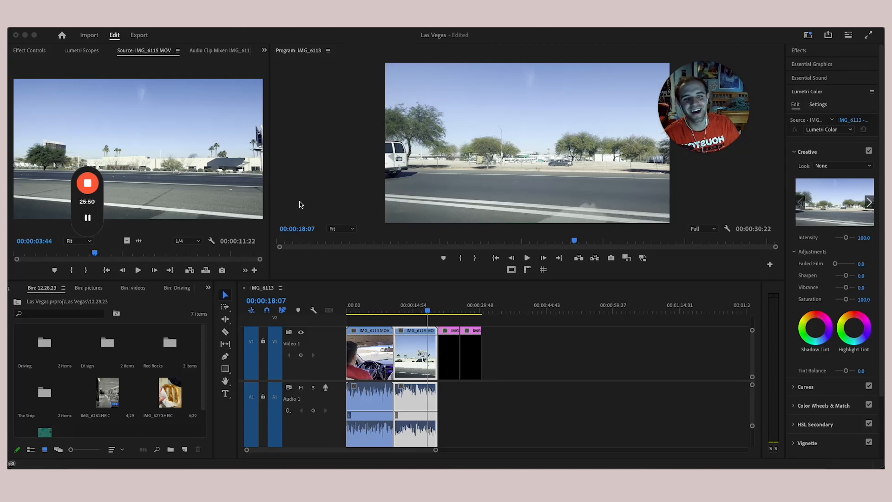
{"action": "mouse_move", "coordinate": [97, 203]}
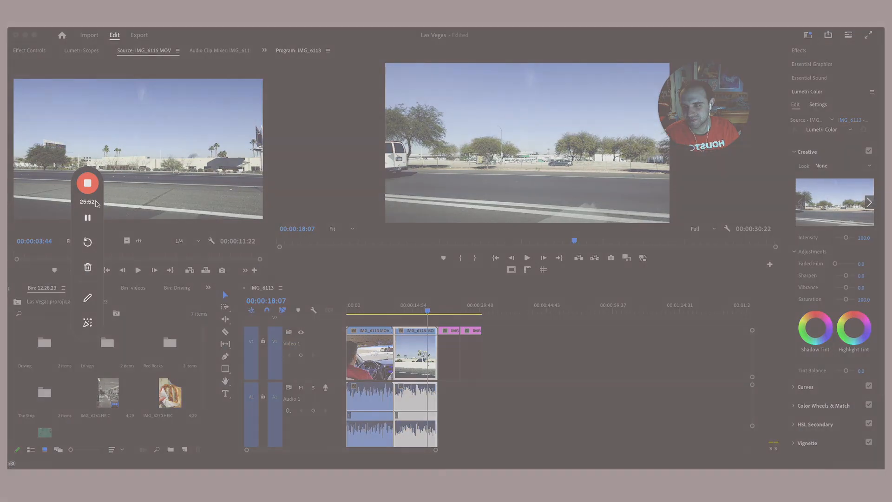